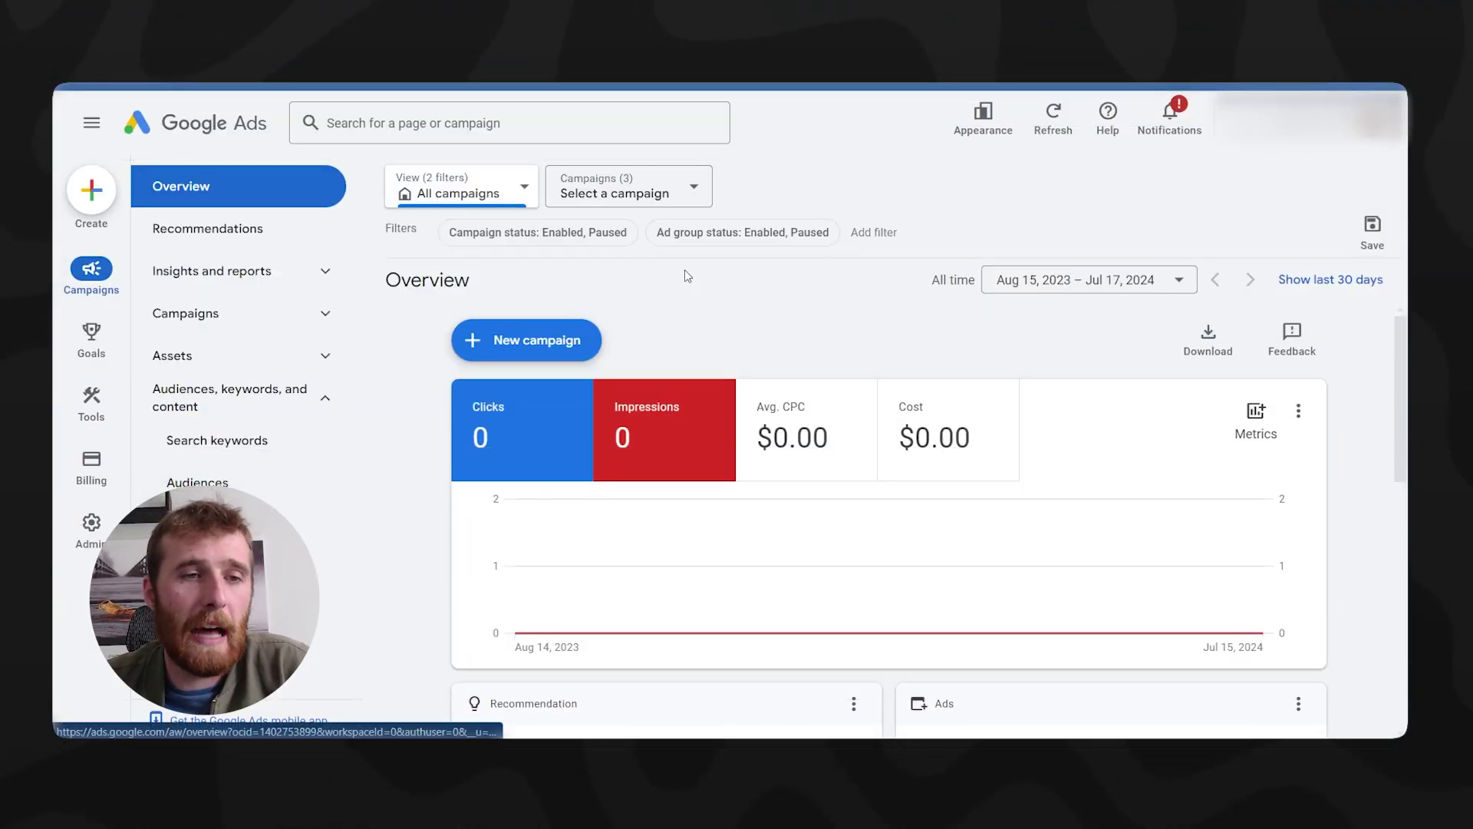
Collapse the audiences and keywords list, then open and dismiss the design options unchanged
{"action": "left_click", "coordinate": [269, 398]}
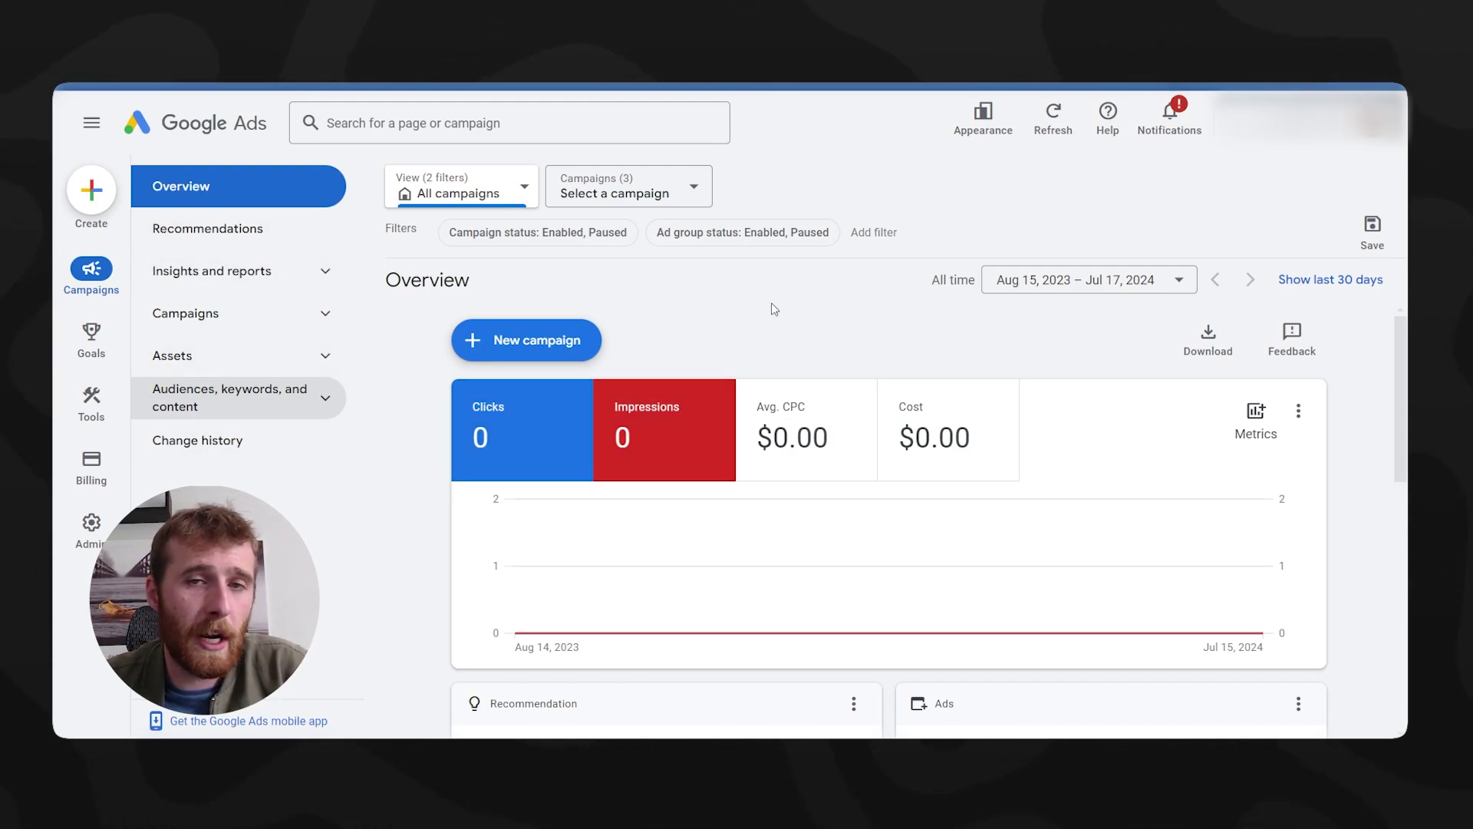
{"action": "left_click", "coordinate": [983, 117]}
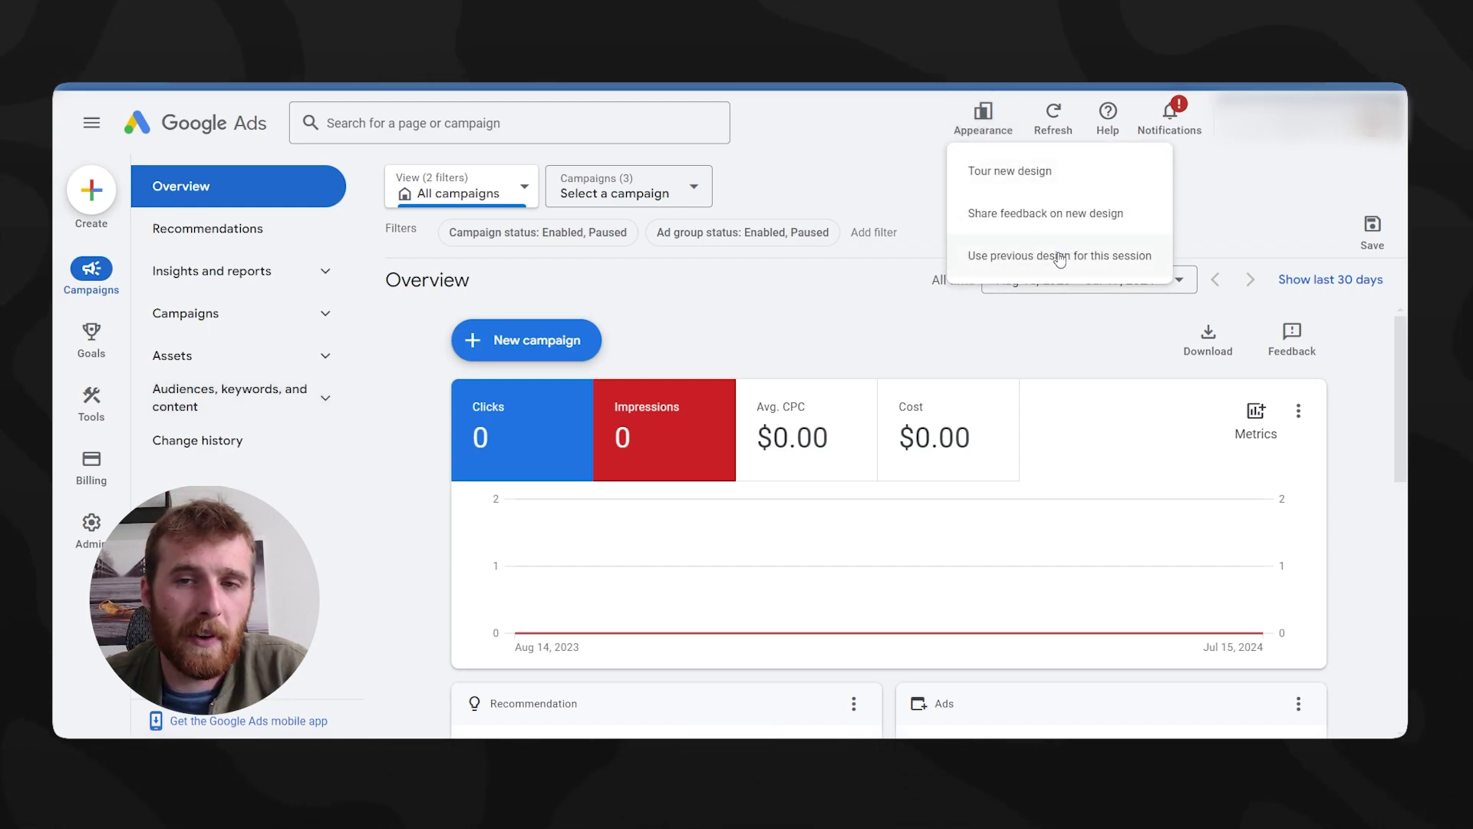
{"action": "left_click", "coordinate": [863, 285]}
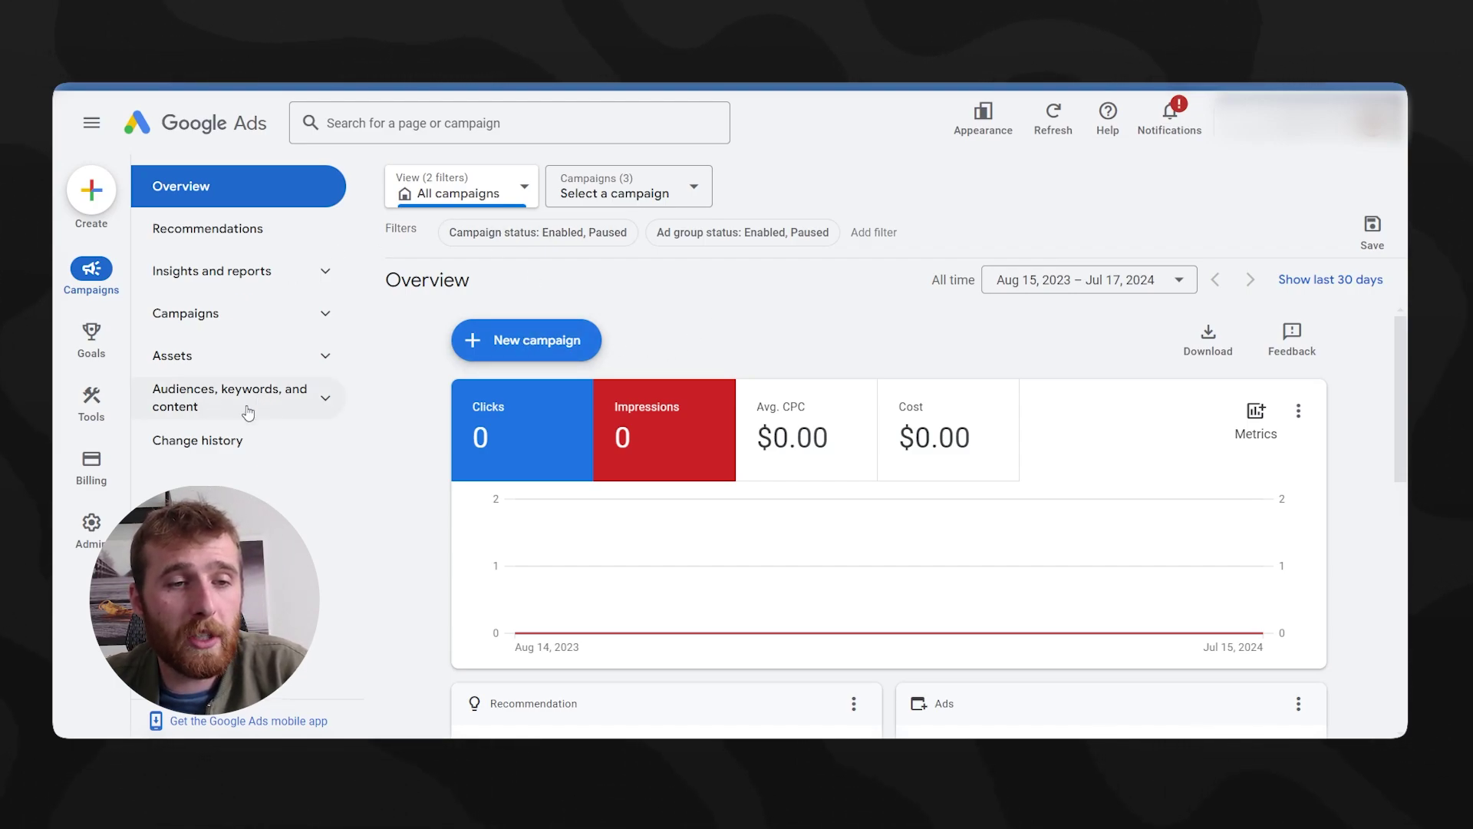
Expand Audiences, keywords, and content and go to the Audiences page
{"action": "left_click", "coordinate": [213, 407]}
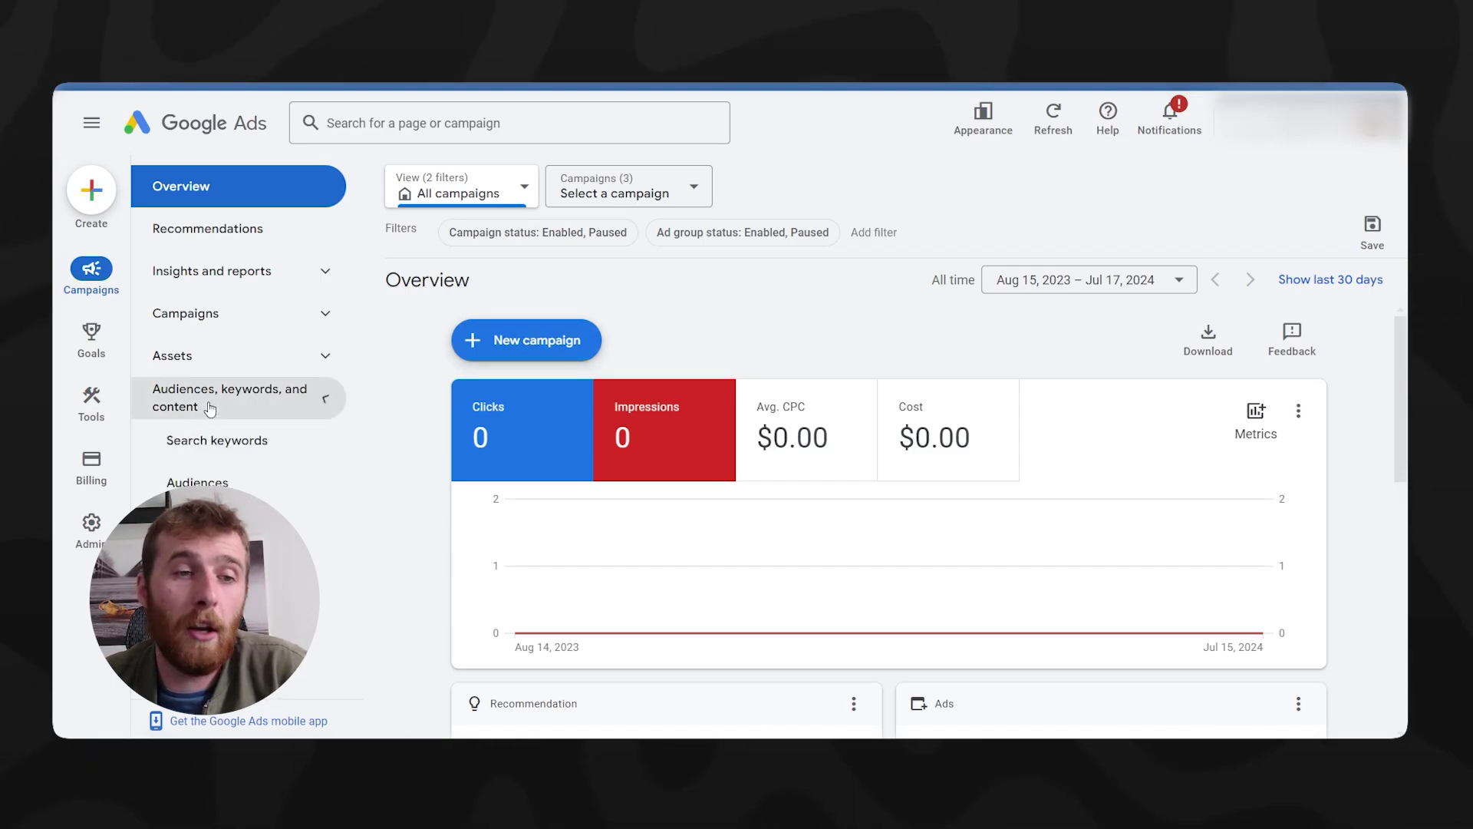
{"action": "left_click", "coordinate": [200, 481]}
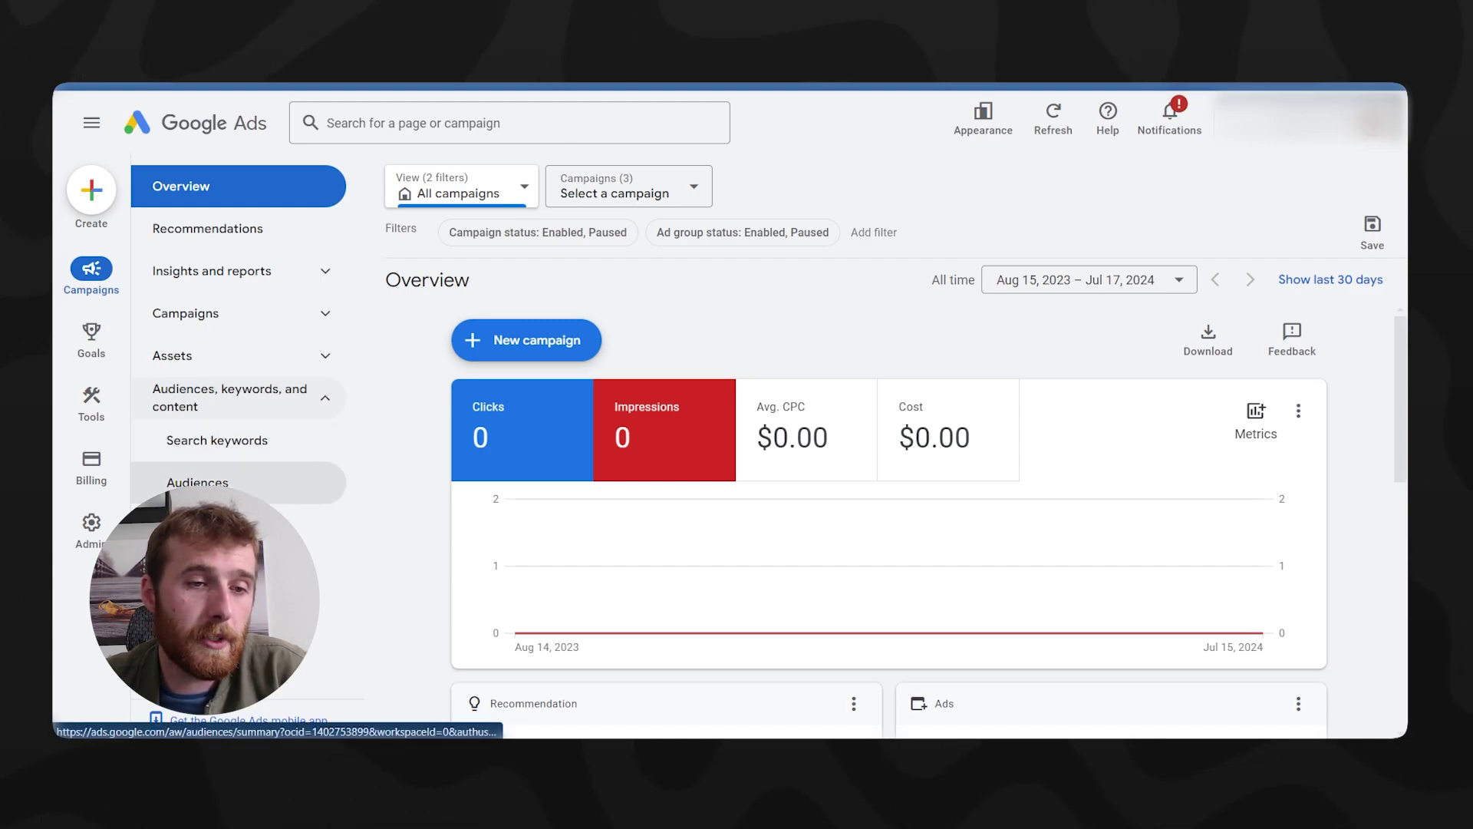
{"action": "scroll", "coordinate": [844, 445], "scroll_direction": "down", "scroll_amount": 4}
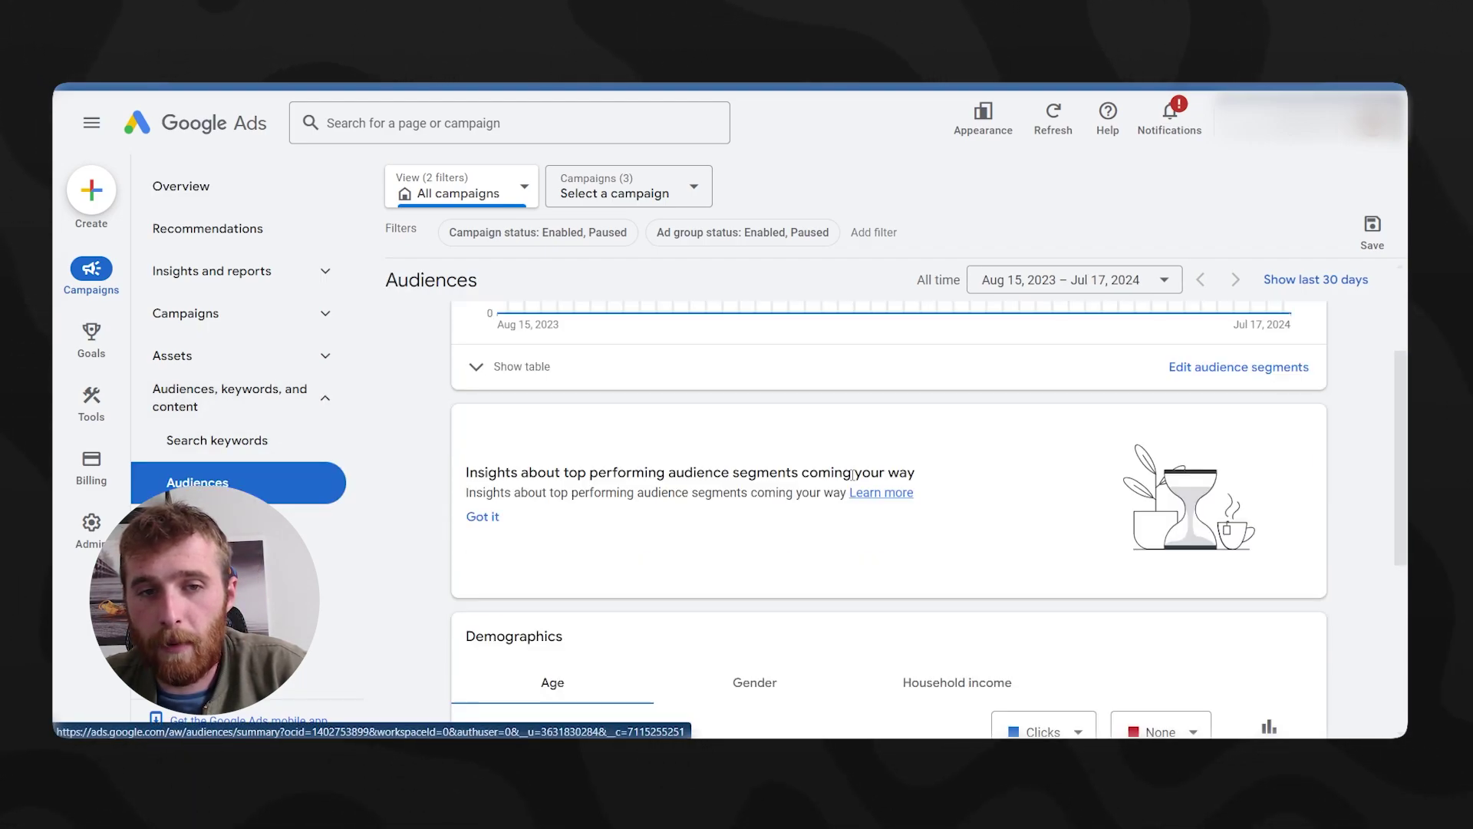
{"action": "scroll", "coordinate": [606, 472], "scroll_direction": "up", "scroll_amount": 5}
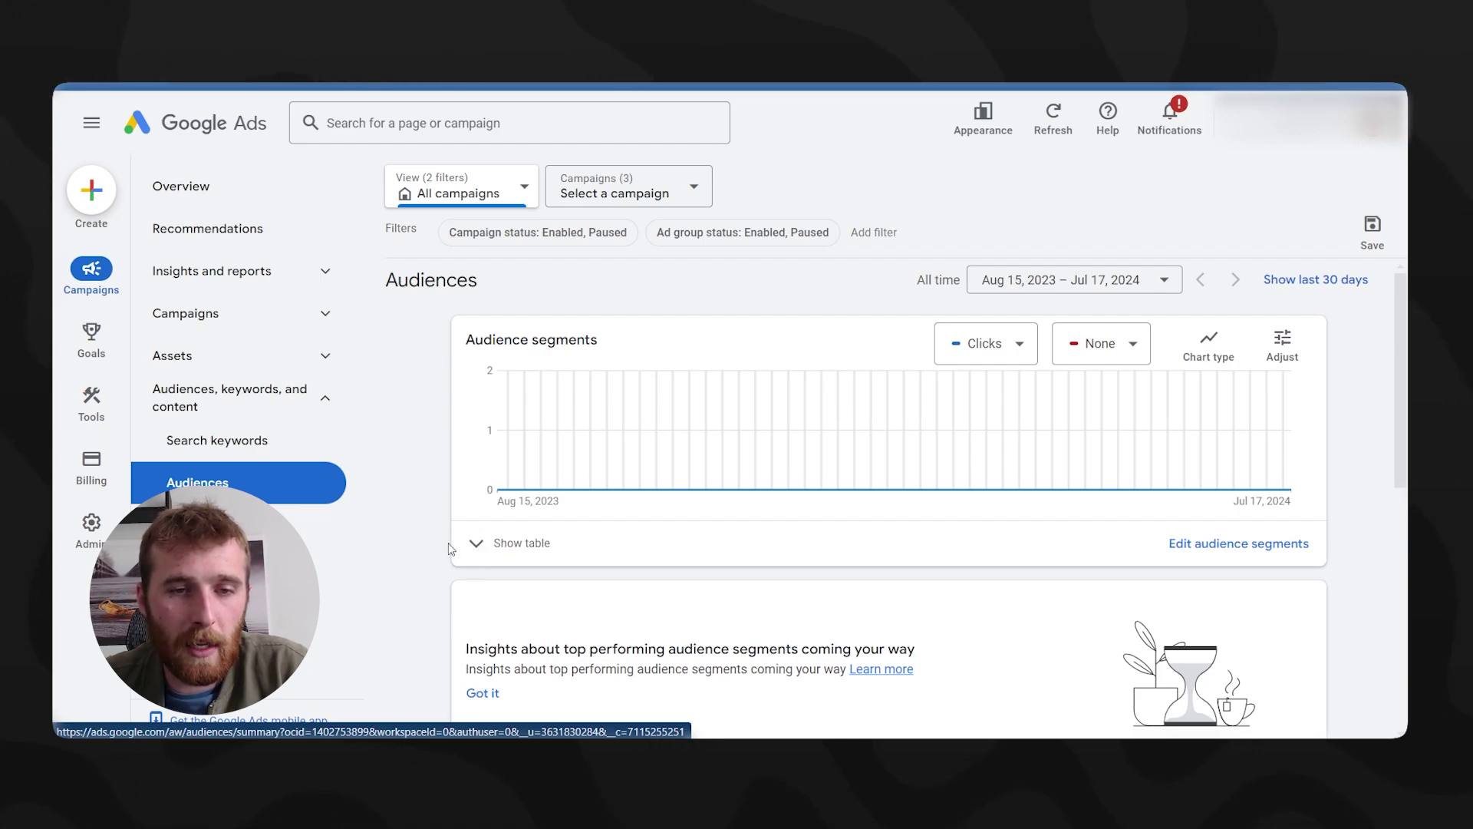
Show the audience segments table below the chart
{"action": "left_click", "coordinate": [467, 547]}
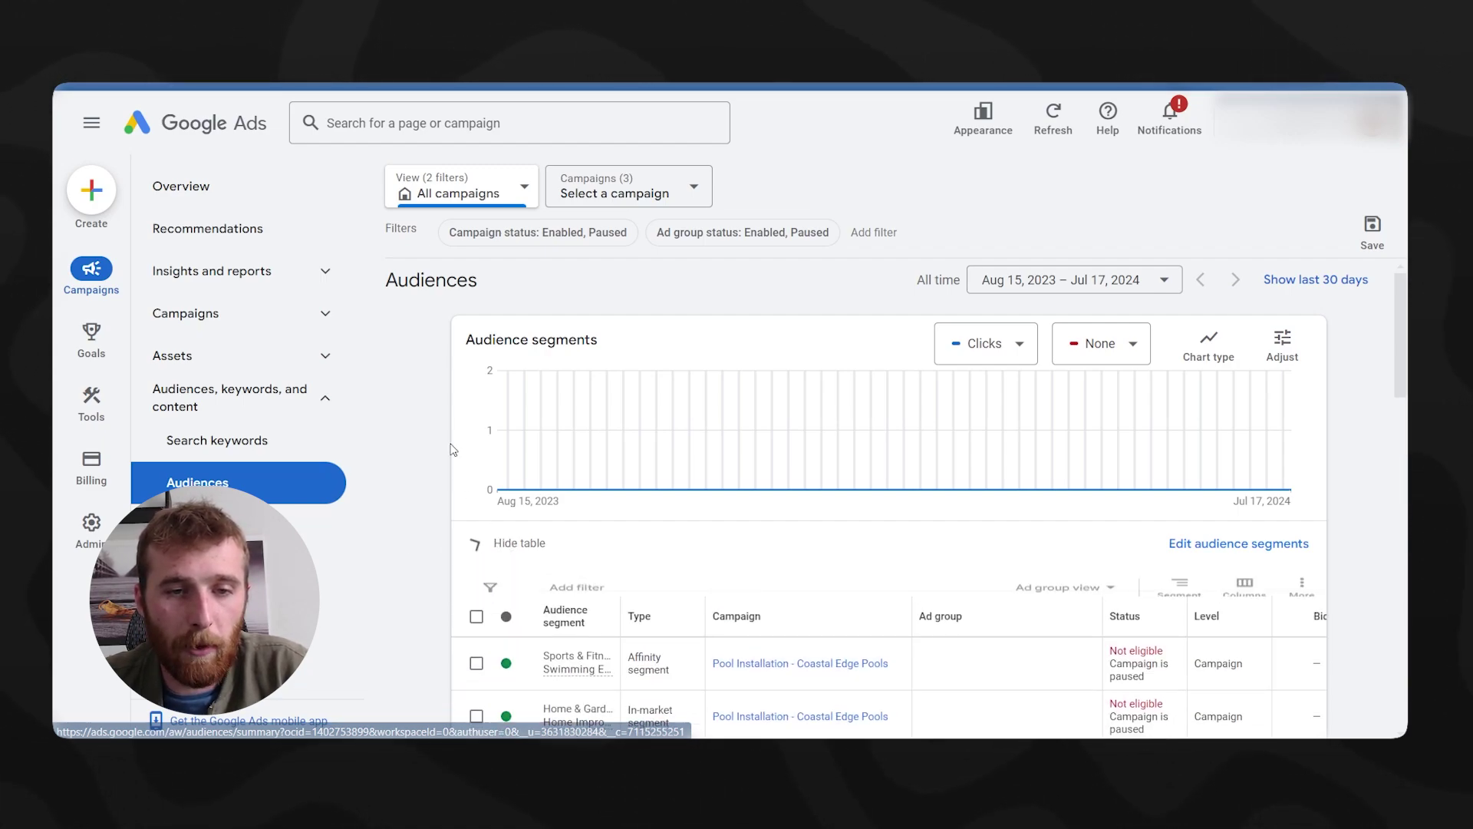
{"action": "scroll", "coordinate": [768, 499], "scroll_direction": "down", "scroll_amount": 5}
{"action": "scroll", "coordinate": [808, 570], "scroll_direction": "down", "scroll_amount": 3}
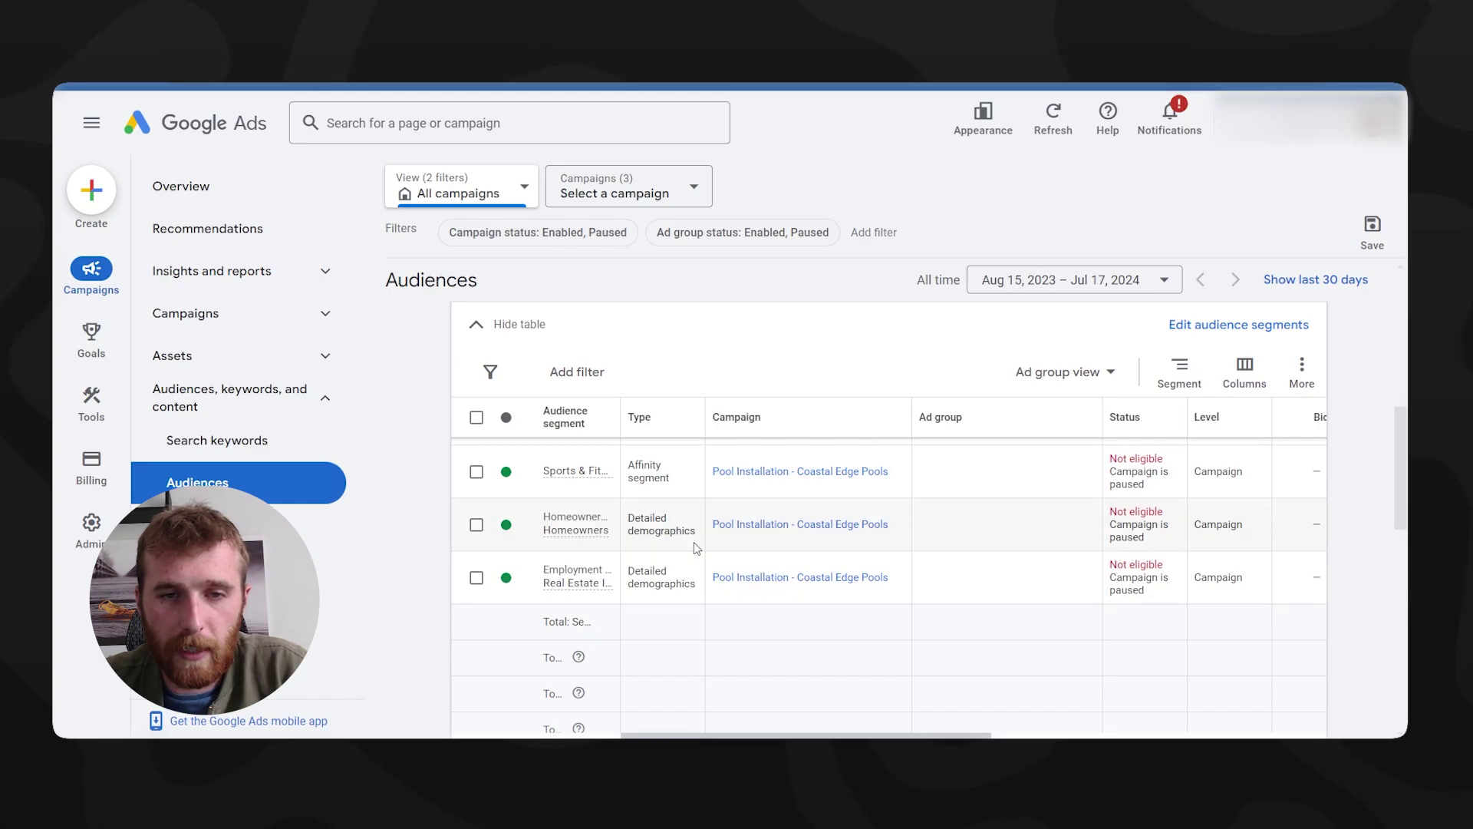
{"action": "scroll", "coordinate": [627, 563], "scroll_direction": "up", "scroll_amount": 3}
{"action": "scroll", "coordinate": [767, 537], "scroll_direction": "up", "scroll_amount": 3}
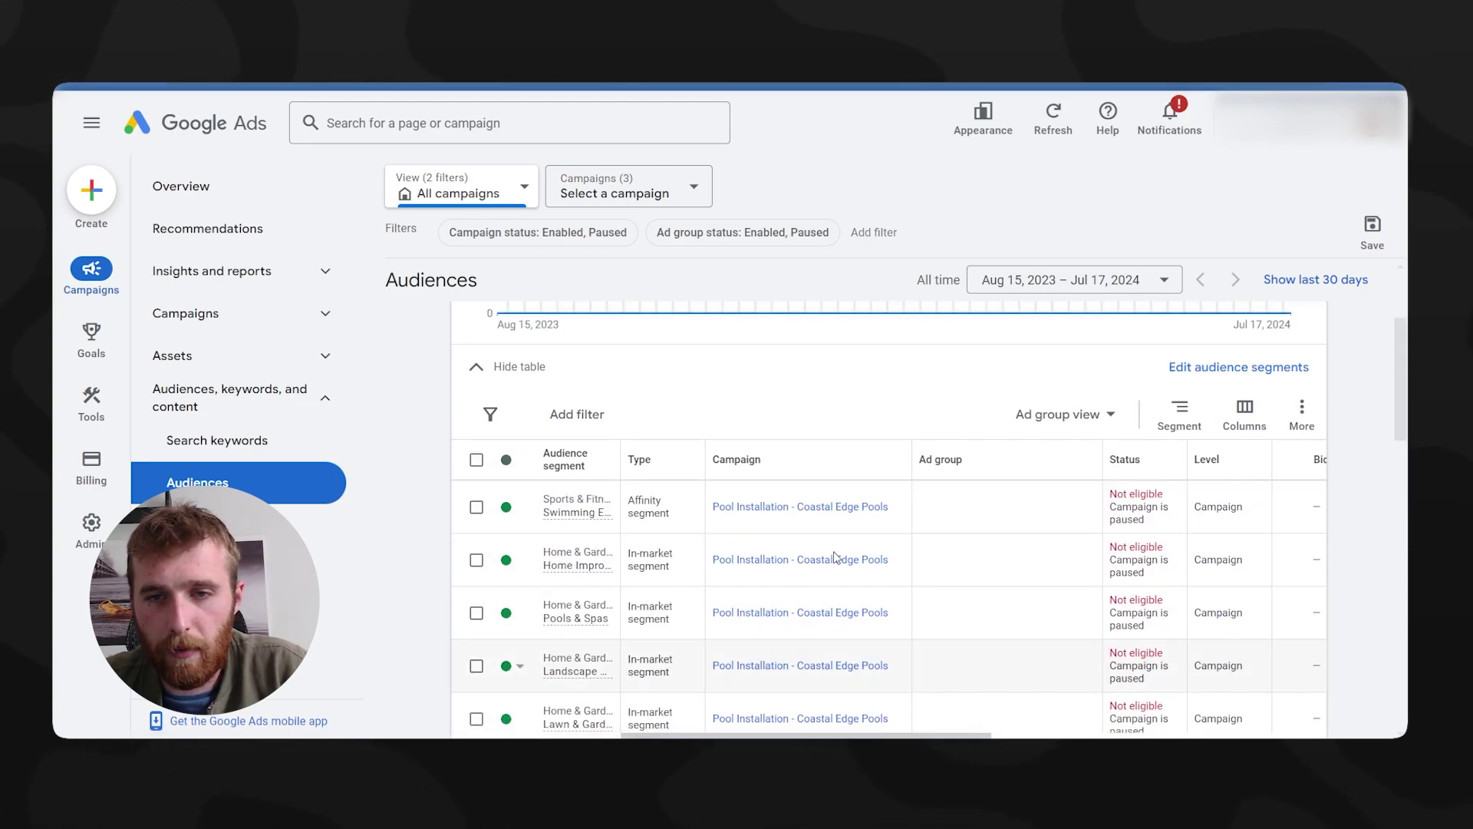
{"action": "scroll", "coordinate": [1051, 500], "scroll_direction": "up", "scroll_amount": 3}
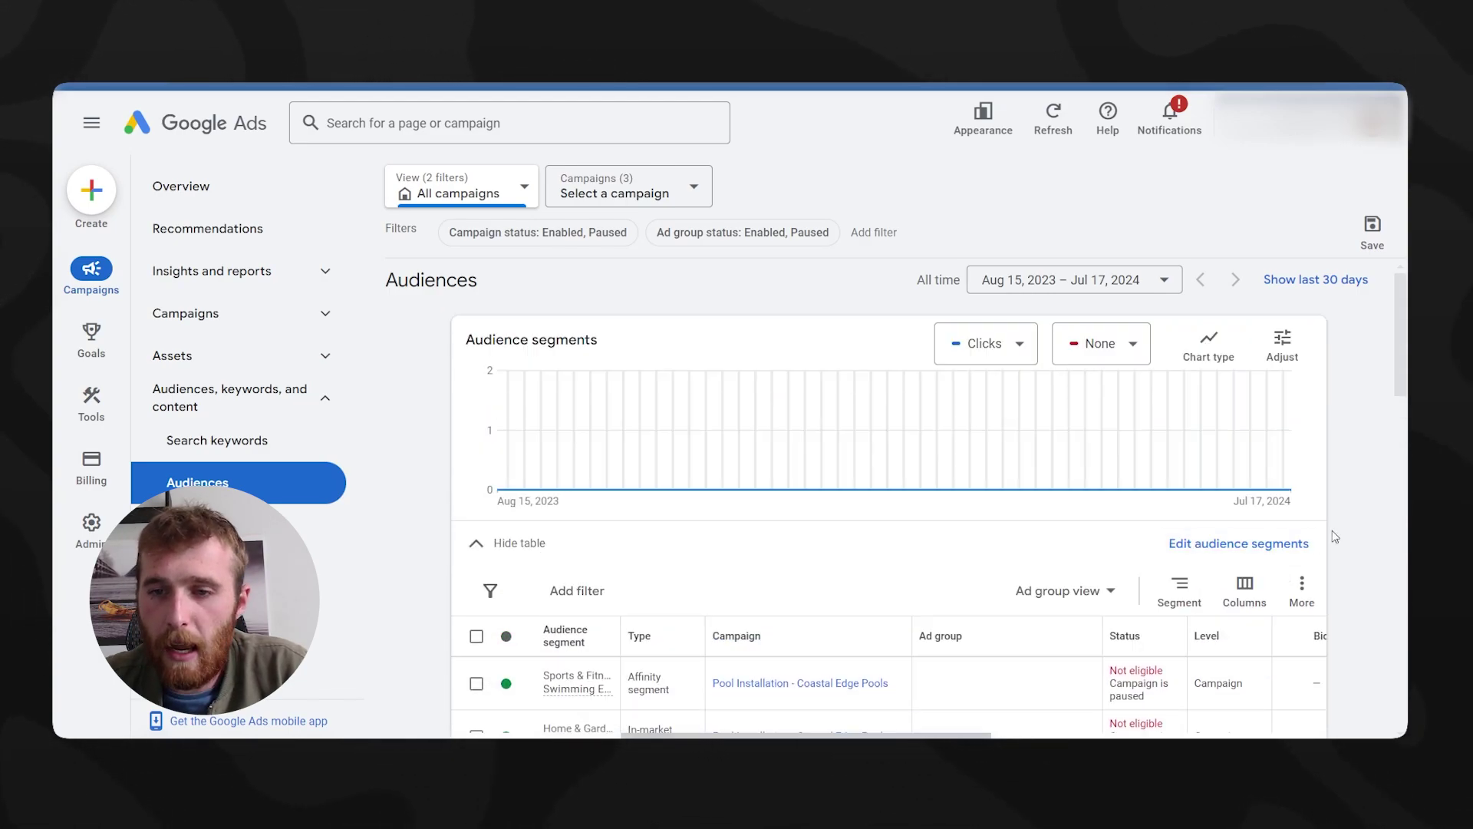
Switch the segments table to Campaign view, then to Account view
{"action": "left_click", "coordinate": [1078, 595]}
{"action": "left_click", "coordinate": [955, 589]}
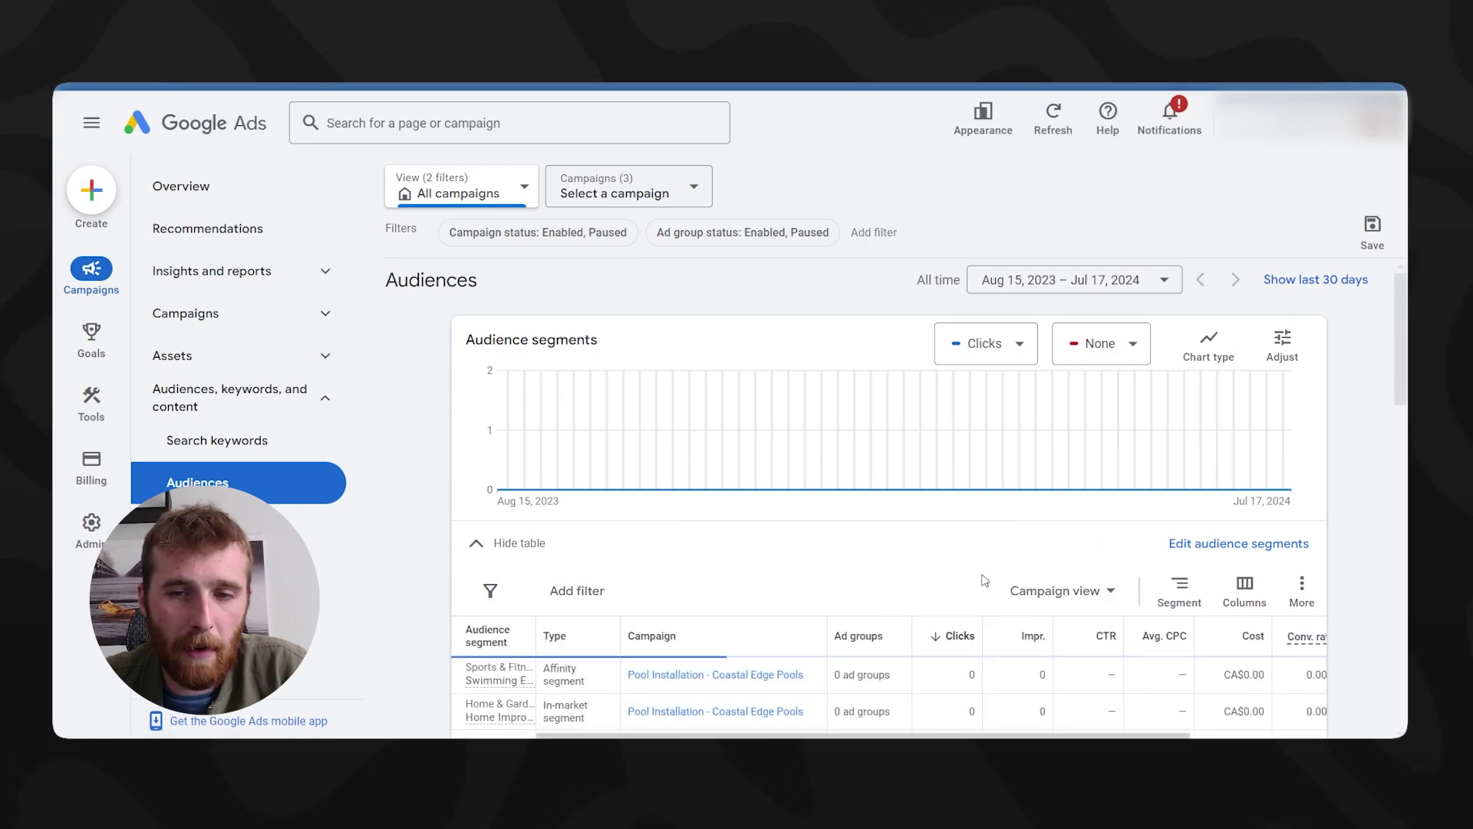
{"action": "scroll", "coordinate": [672, 569], "scroll_direction": "down", "scroll_amount": 1}
{"action": "scroll", "coordinate": [672, 569], "scroll_direction": "down", "scroll_amount": 1}
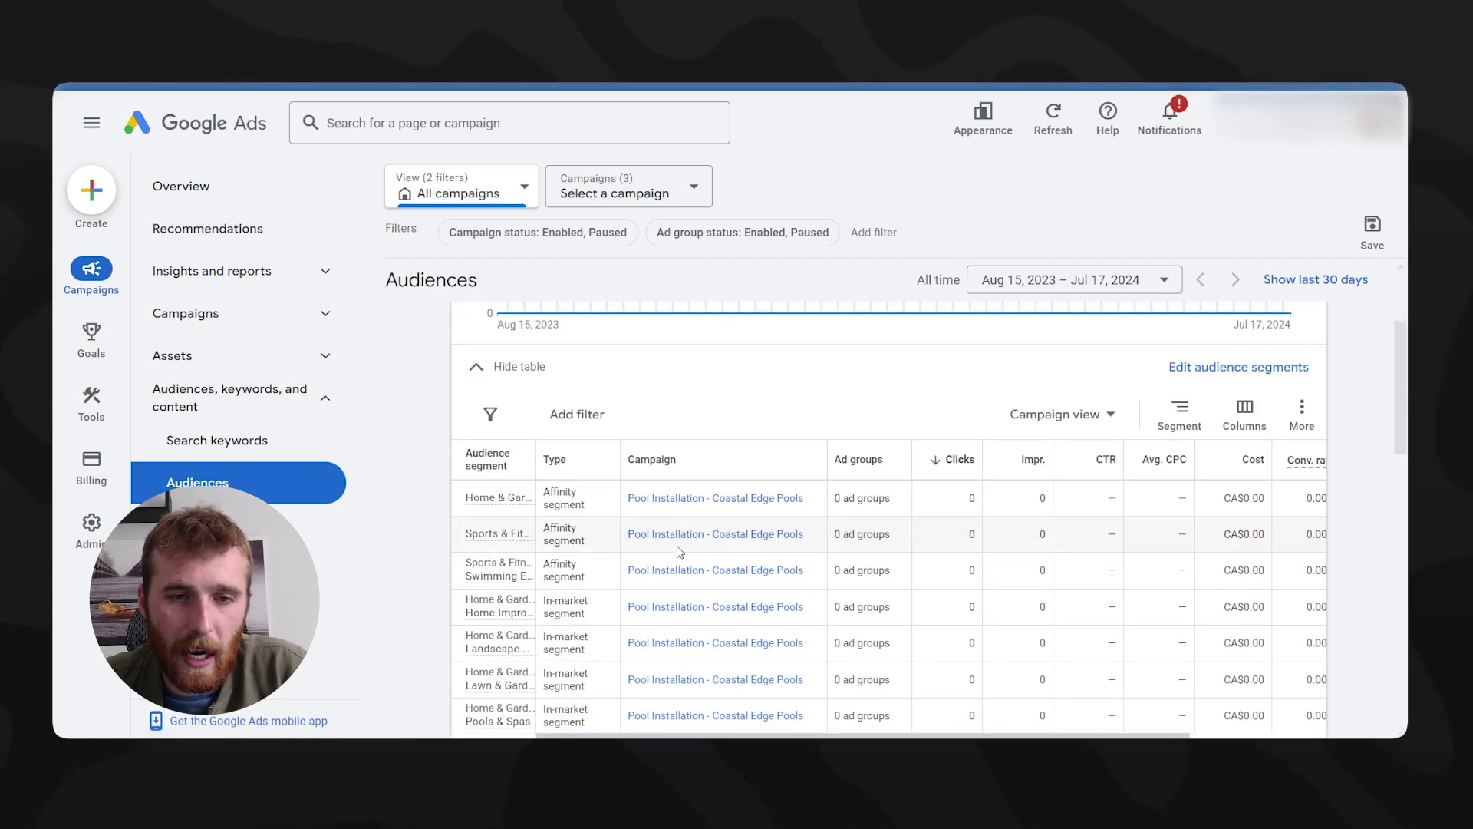
{"action": "left_click", "coordinate": [1107, 415]}
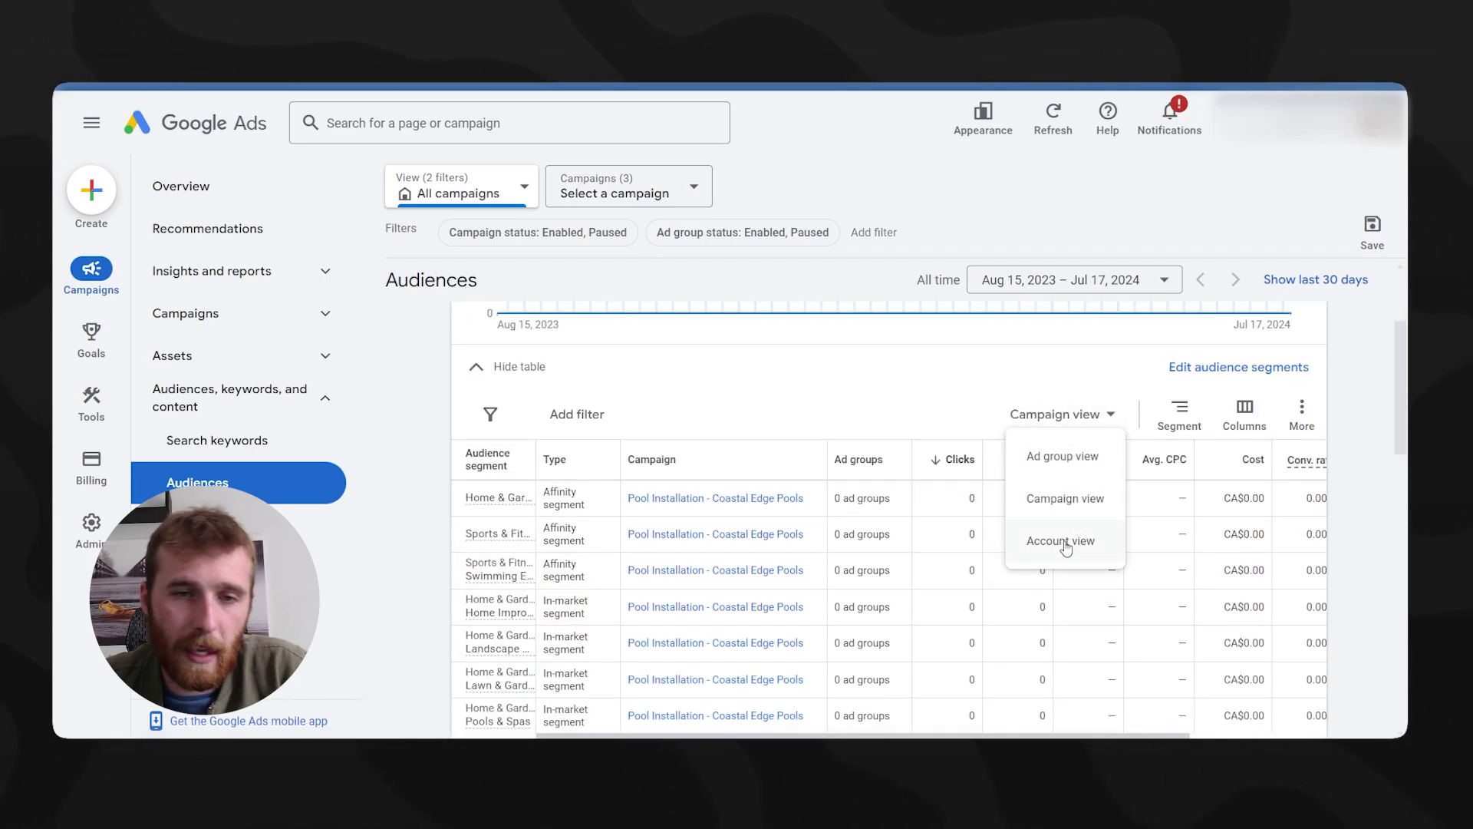
{"action": "left_click", "coordinate": [1037, 540]}
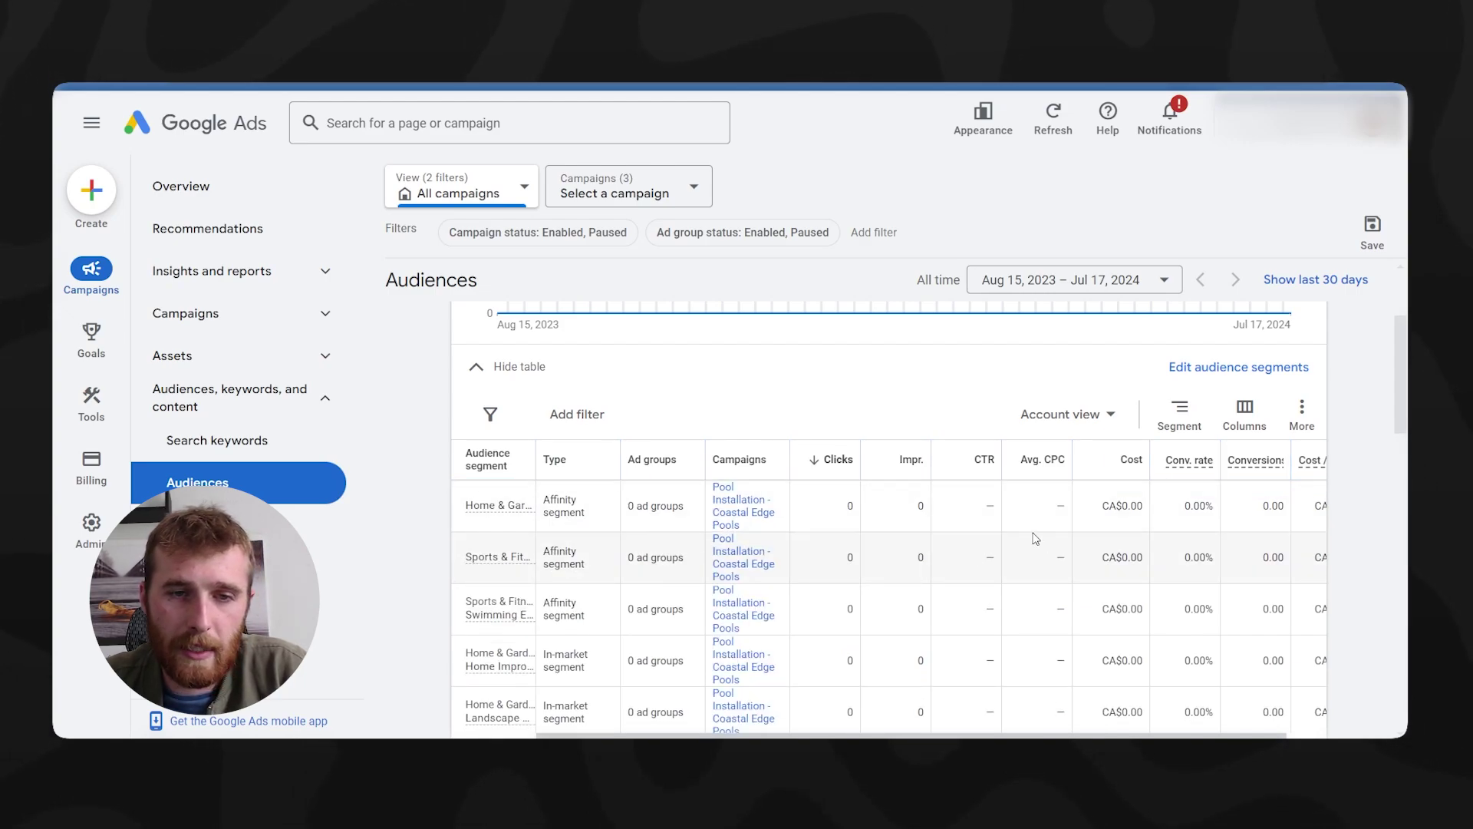
{"action": "scroll", "coordinate": [914, 586], "scroll_direction": "up", "scroll_amount": 2}
Return the segments table to Ad group view
{"action": "left_click", "coordinate": [1062, 594]}
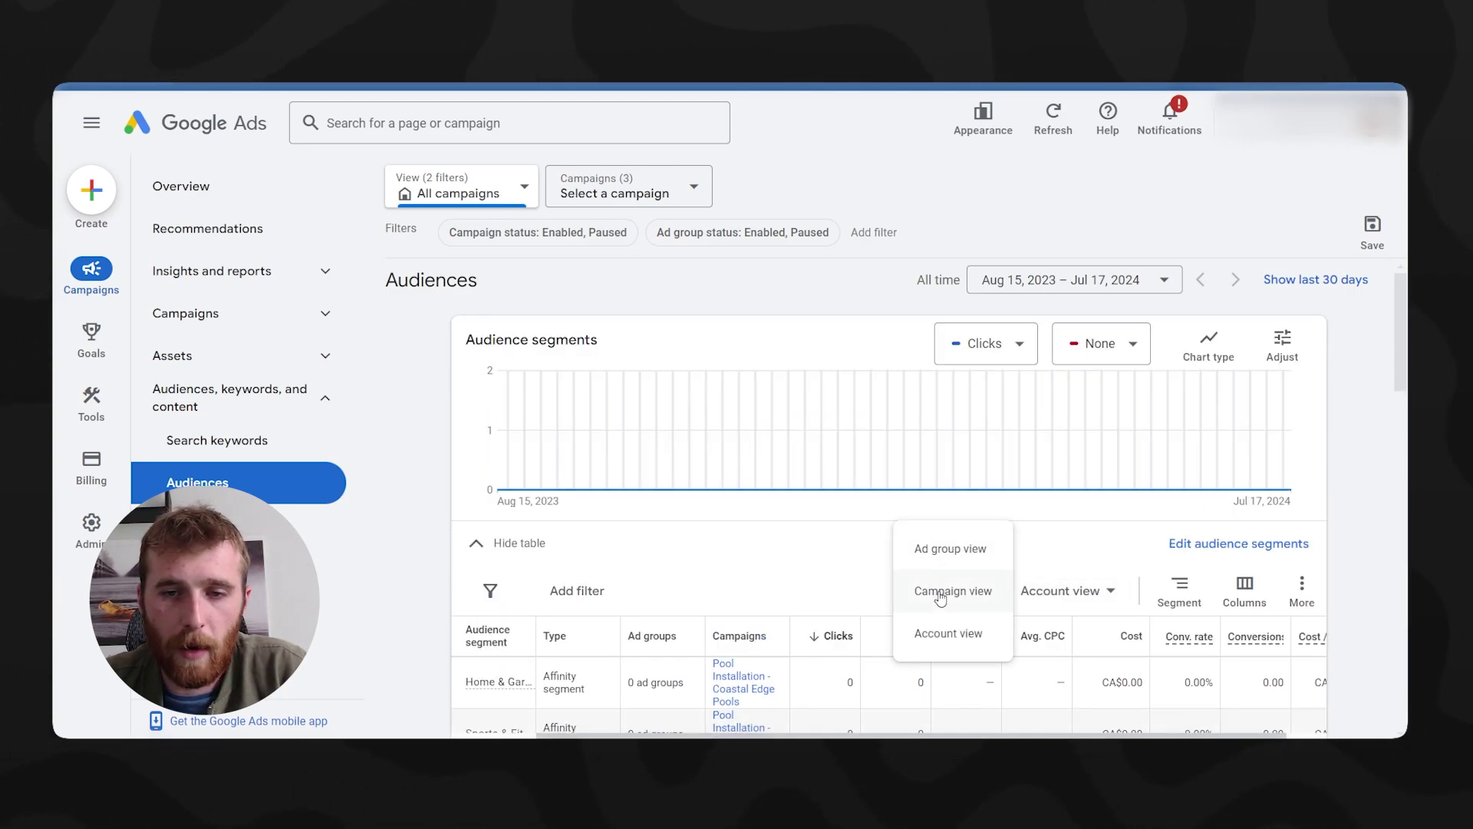
{"action": "left_click", "coordinate": [930, 558]}
{"action": "scroll", "coordinate": [977, 548], "scroll_direction": "down", "scroll_amount": 5}
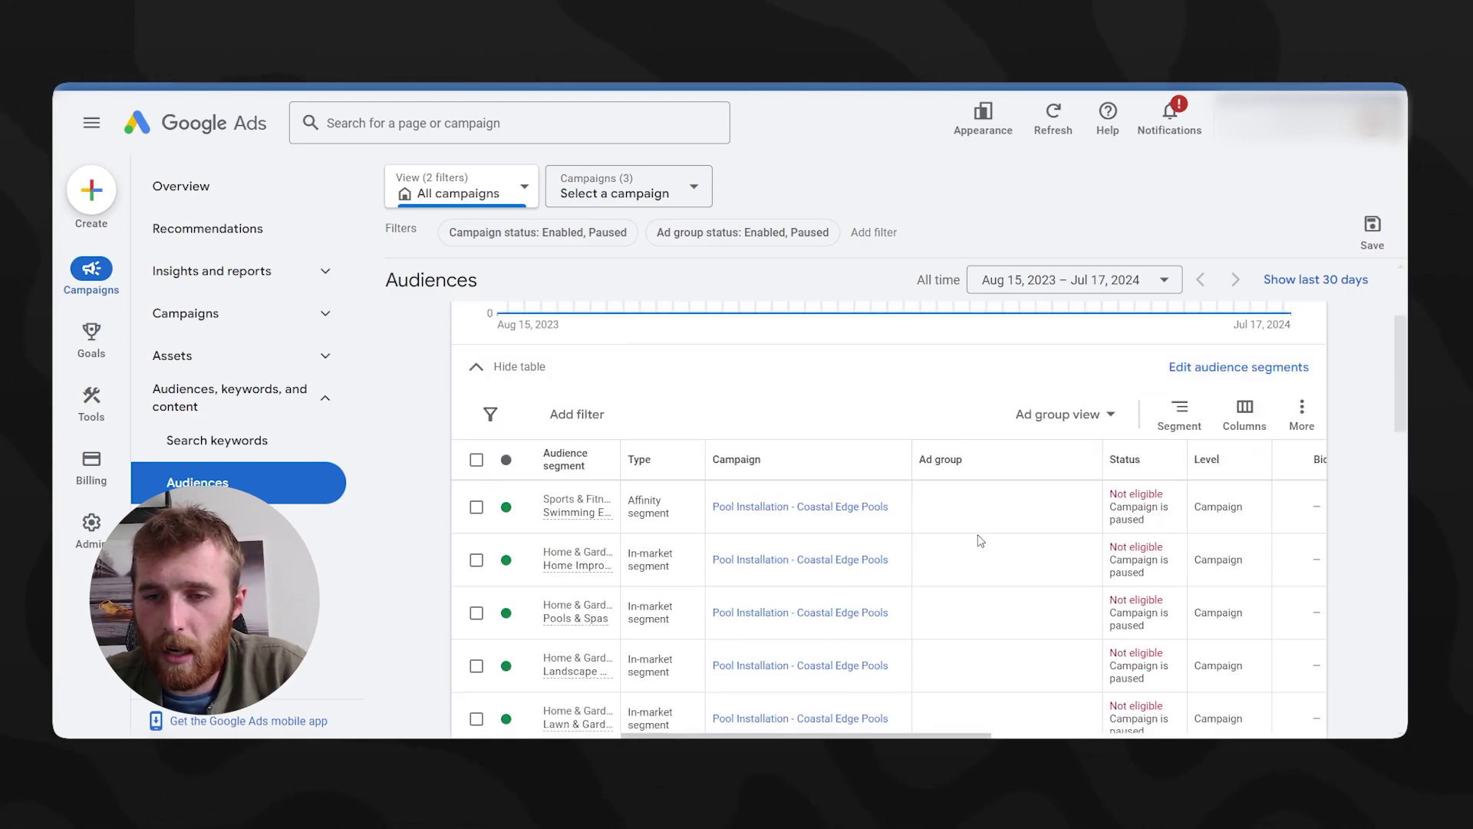
{"action": "scroll", "coordinate": [950, 543], "scroll_direction": "up", "scroll_amount": 5}
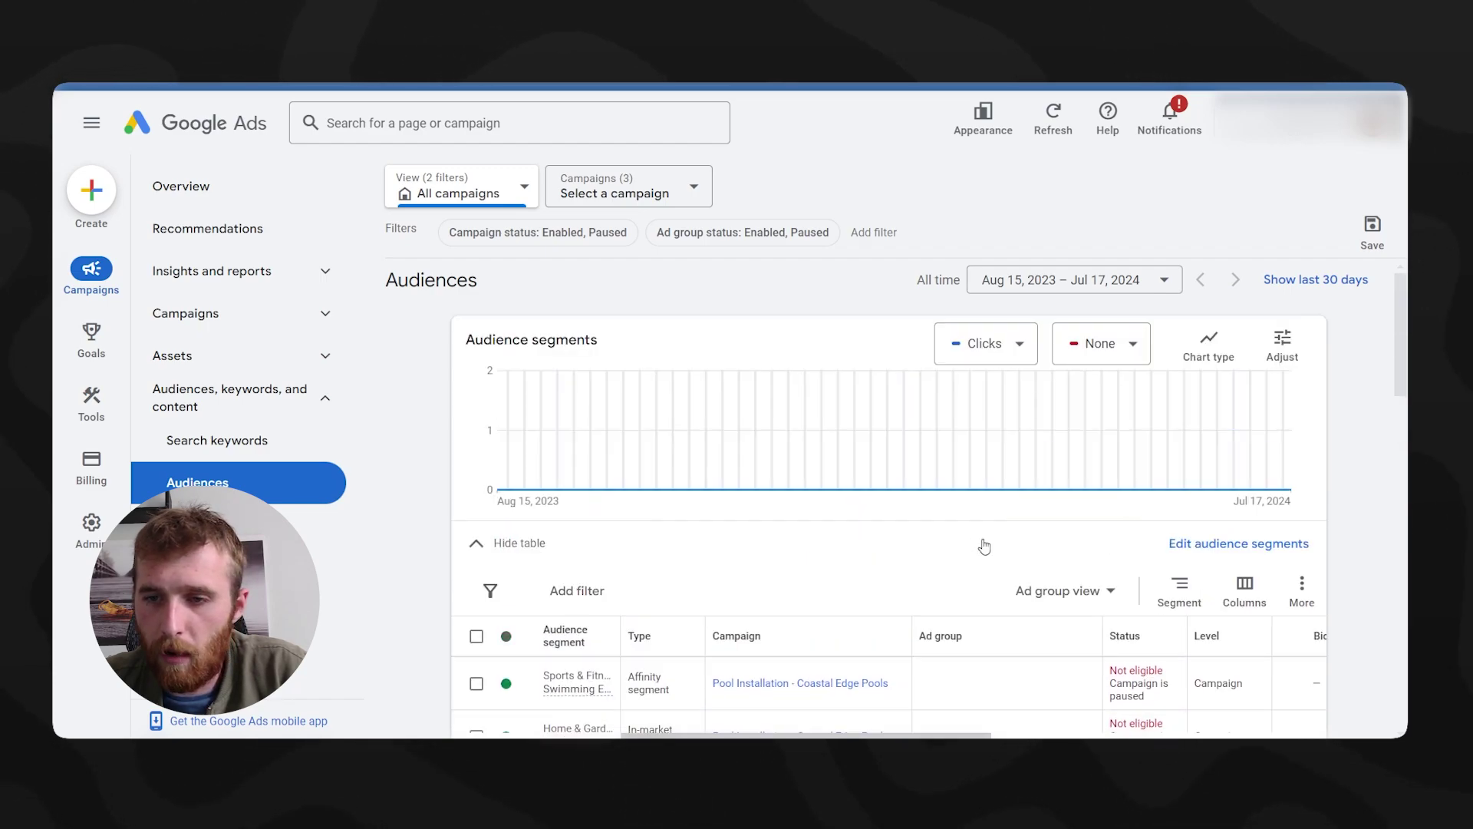
{"action": "scroll", "coordinate": [1390, 546], "scroll_direction": "down", "scroll_amount": 1}
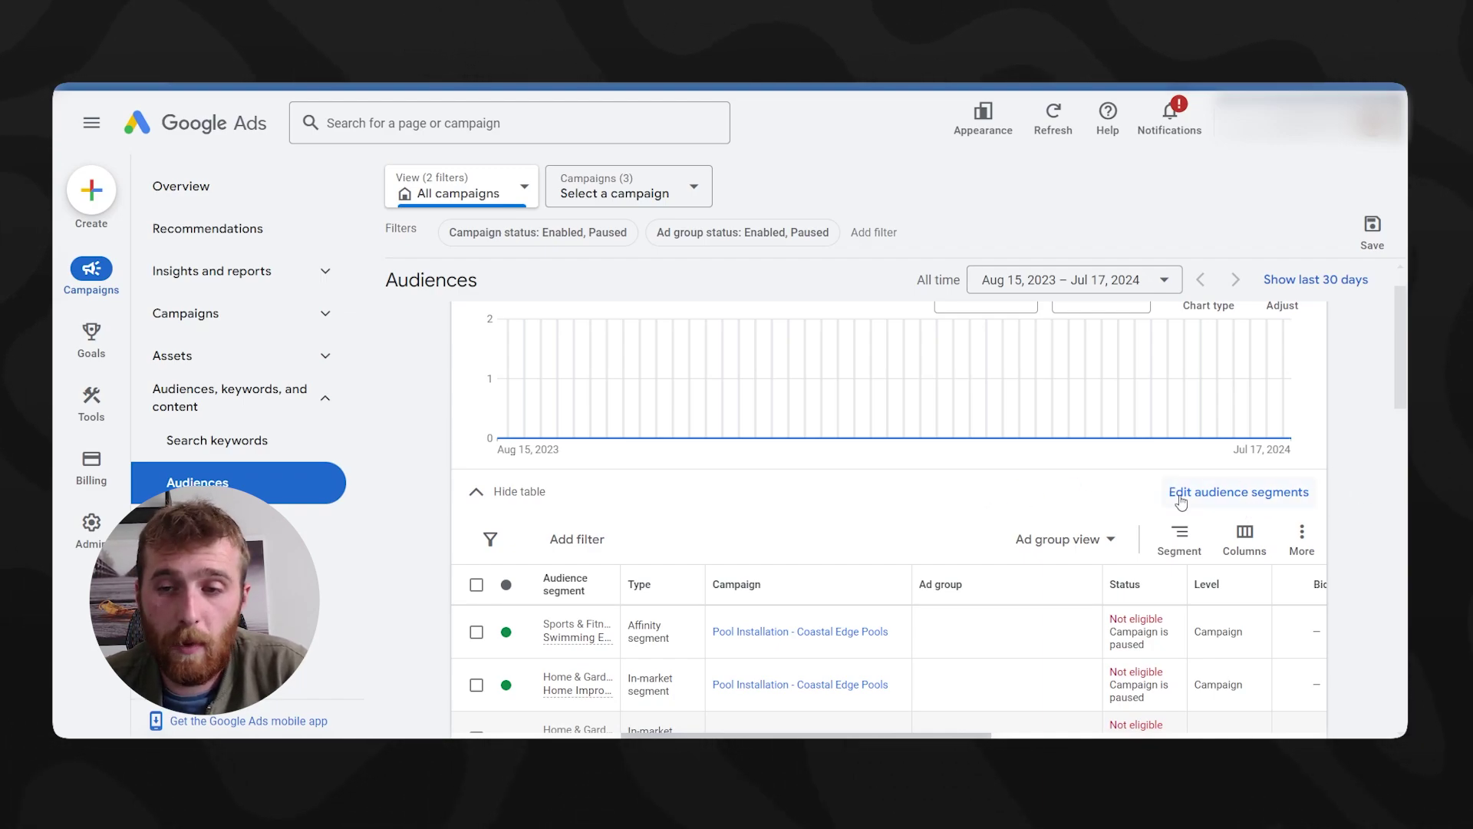
Edit audience segments at campaign level, choosing HVAC Campaign
{"action": "left_click", "coordinate": [1249, 500]}
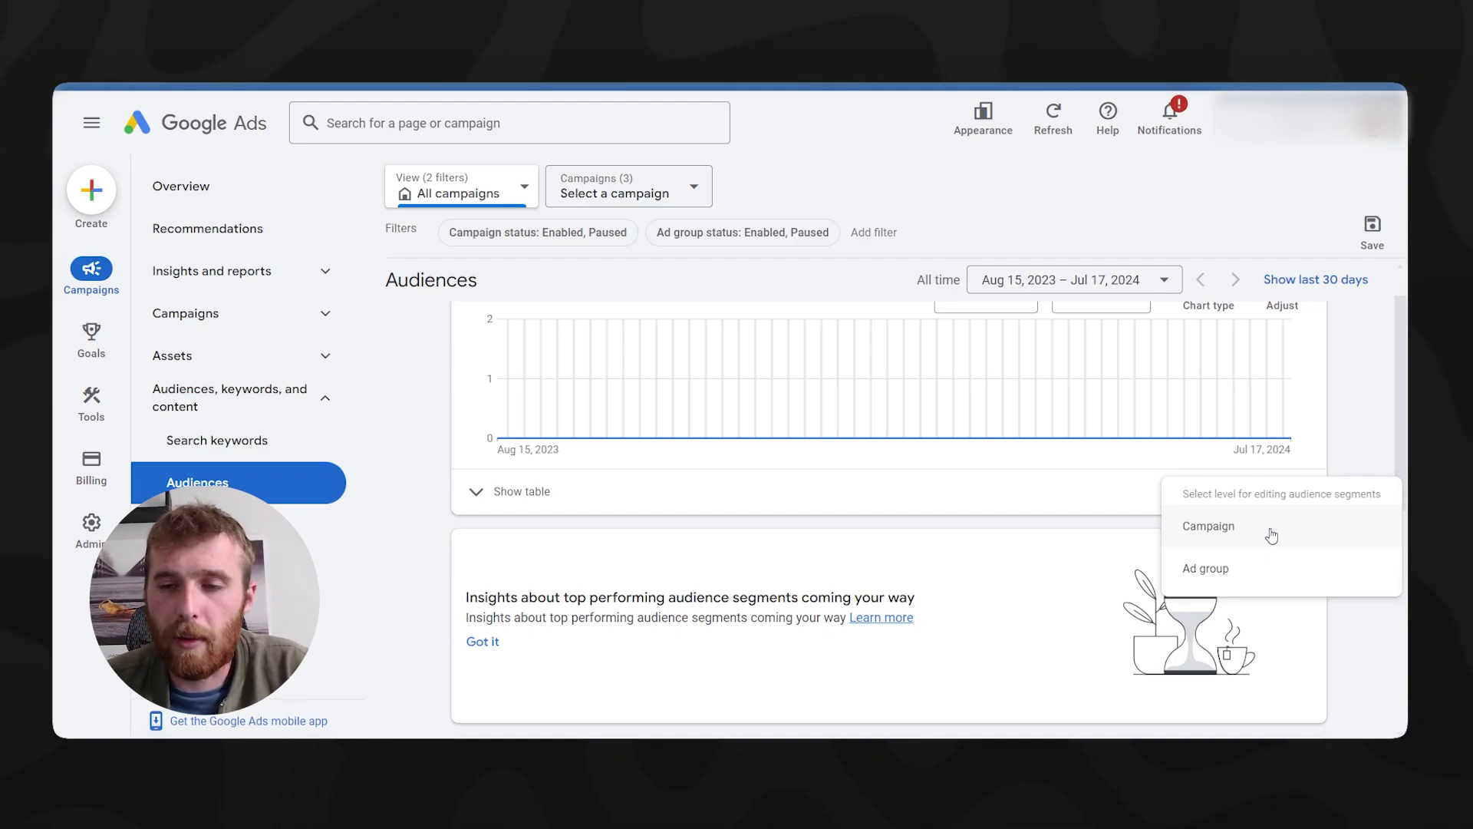
{"action": "left_click", "coordinate": [1277, 537]}
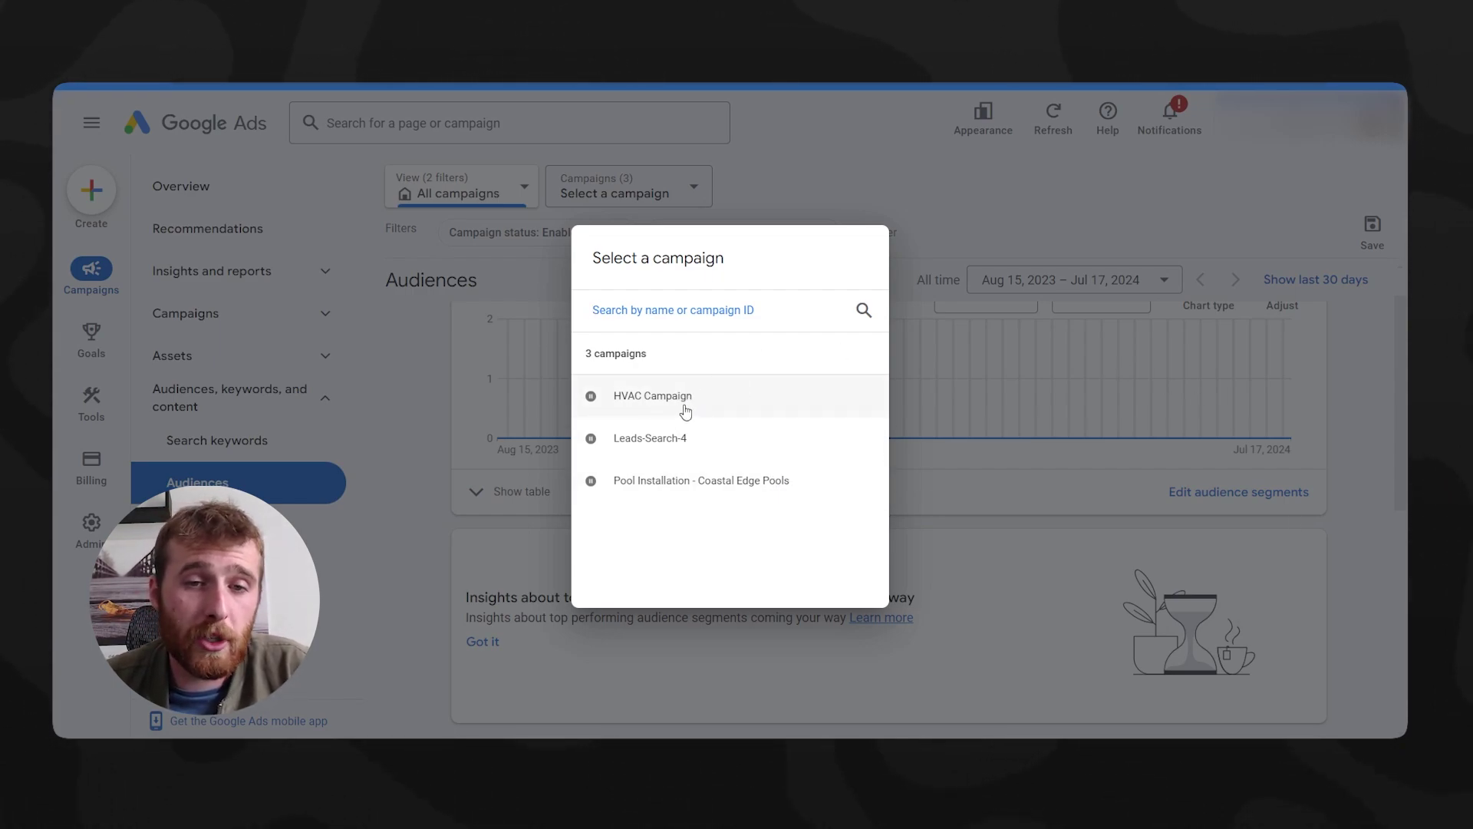
{"action": "left_click", "coordinate": [661, 398]}
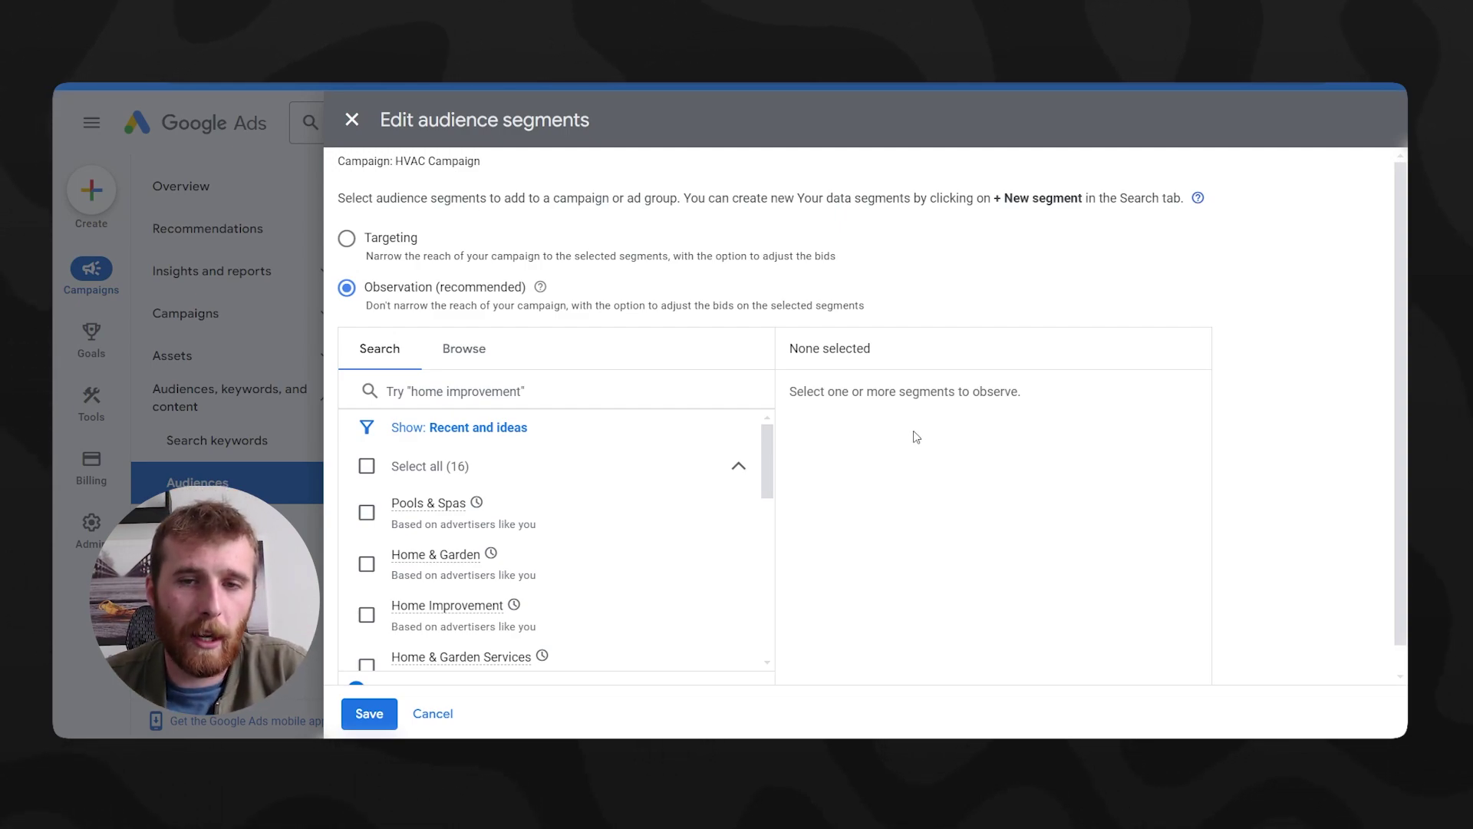
Tick Pools & Spas and set the segment setting to Observation rather than Targeting
{"action": "left_click", "coordinate": [367, 513]}
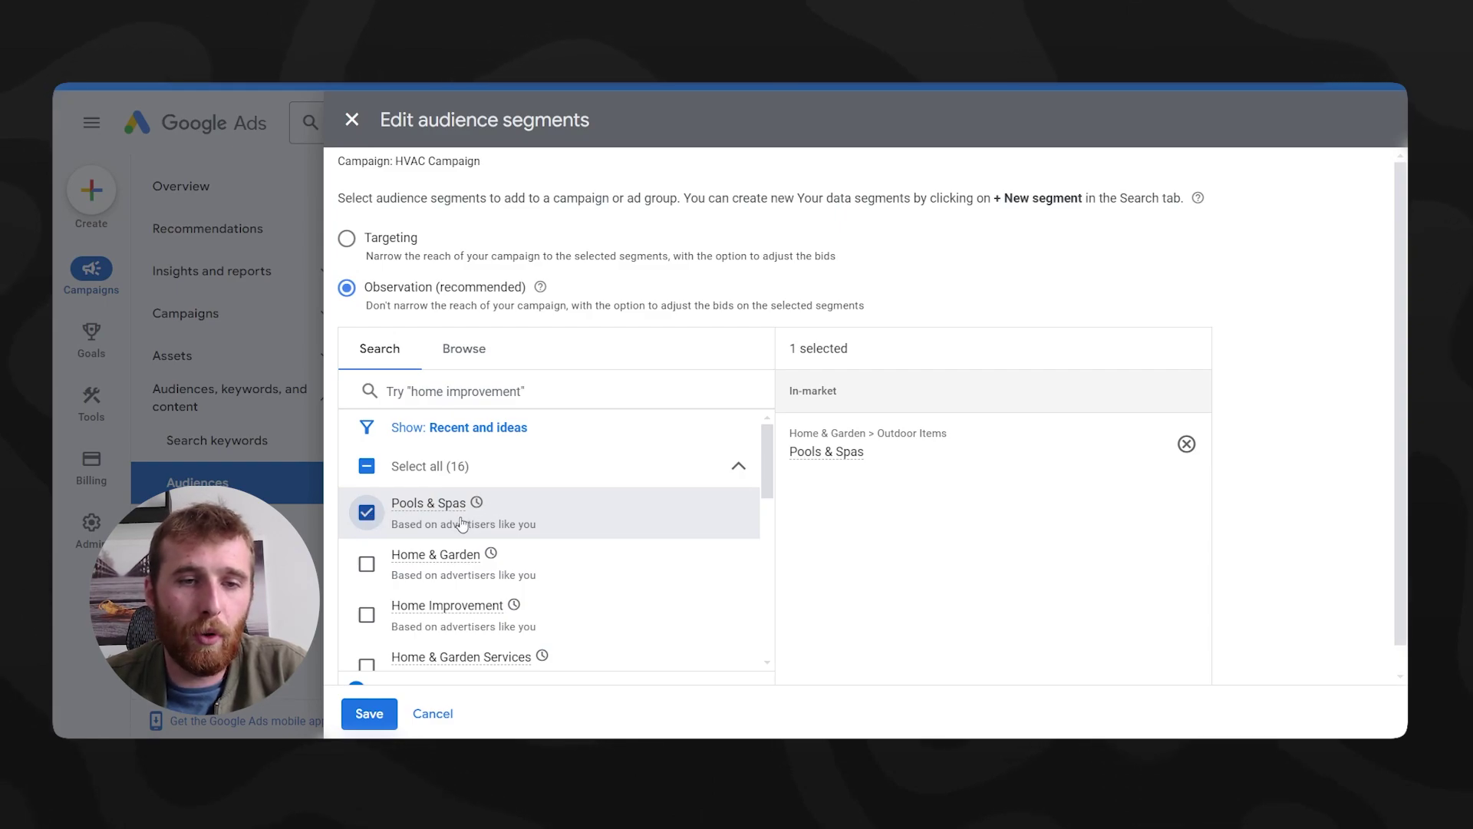
{"action": "left_click", "coordinate": [360, 244]}
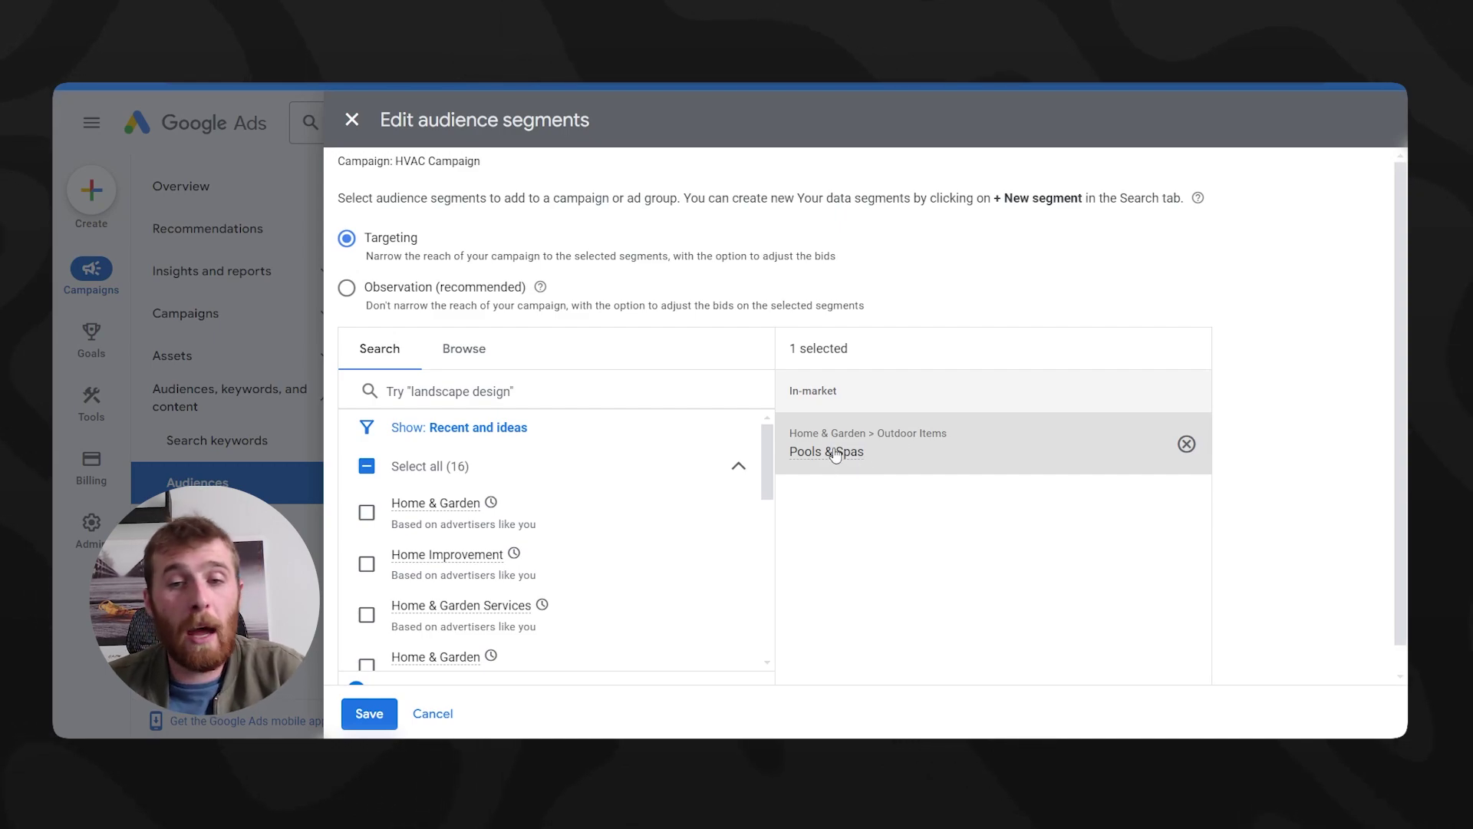
{"action": "mouse_move", "coordinate": [829, 453]}
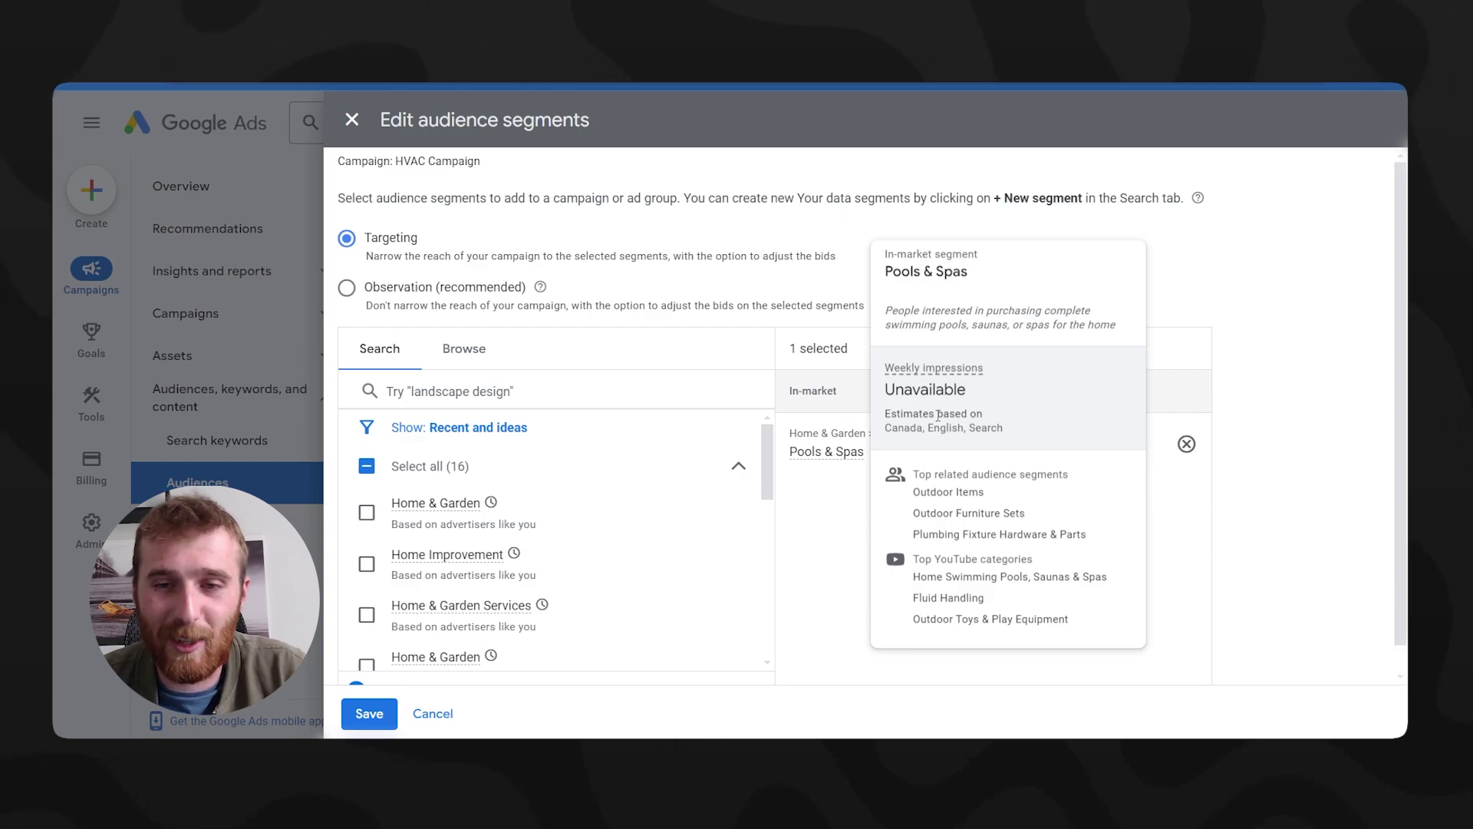
{"action": "left_click_drag", "start_coordinate": [969, 390], "coordinate": [884, 390]}
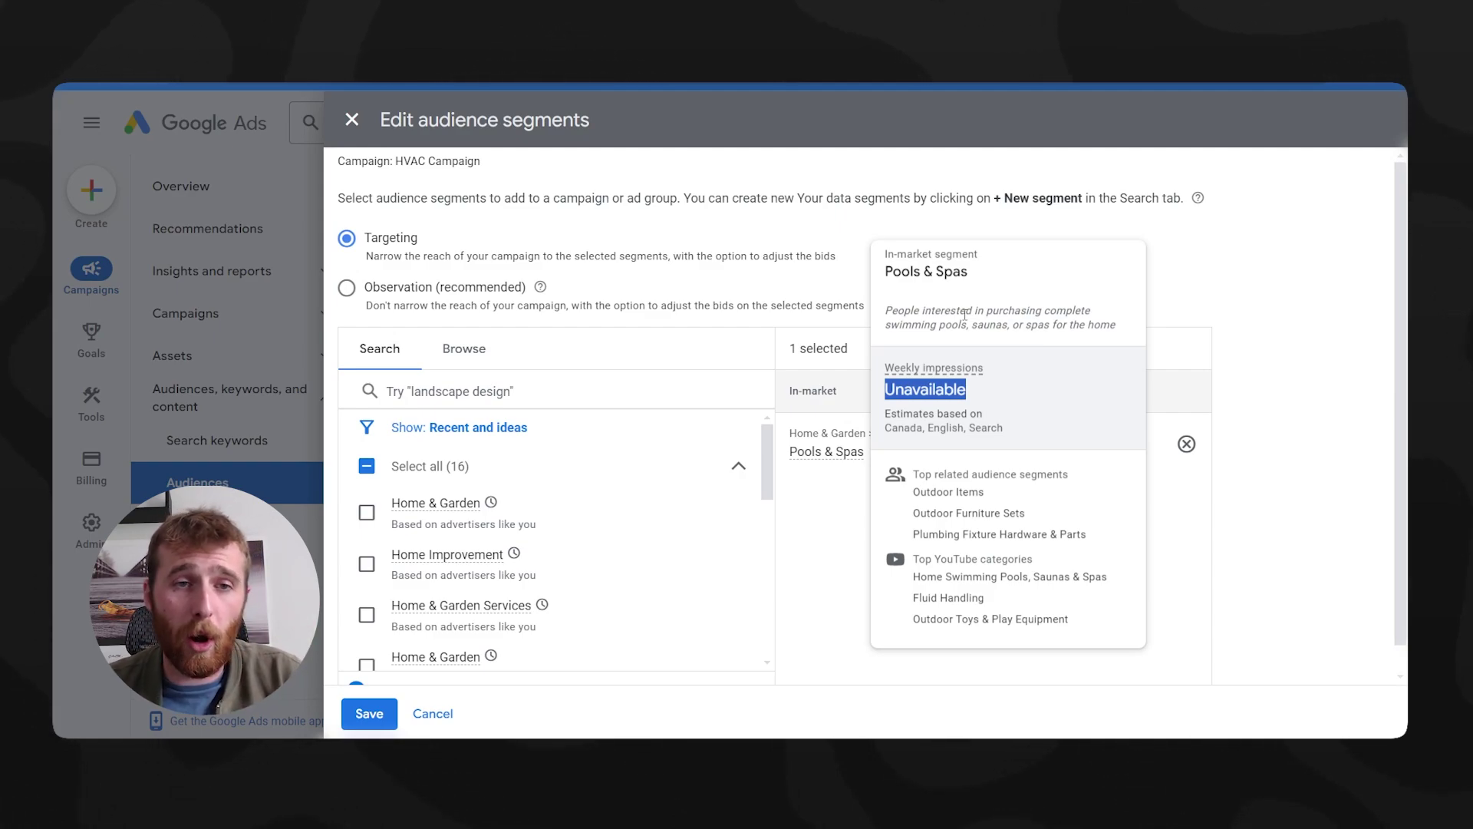
{"action": "left_click", "coordinate": [346, 287]}
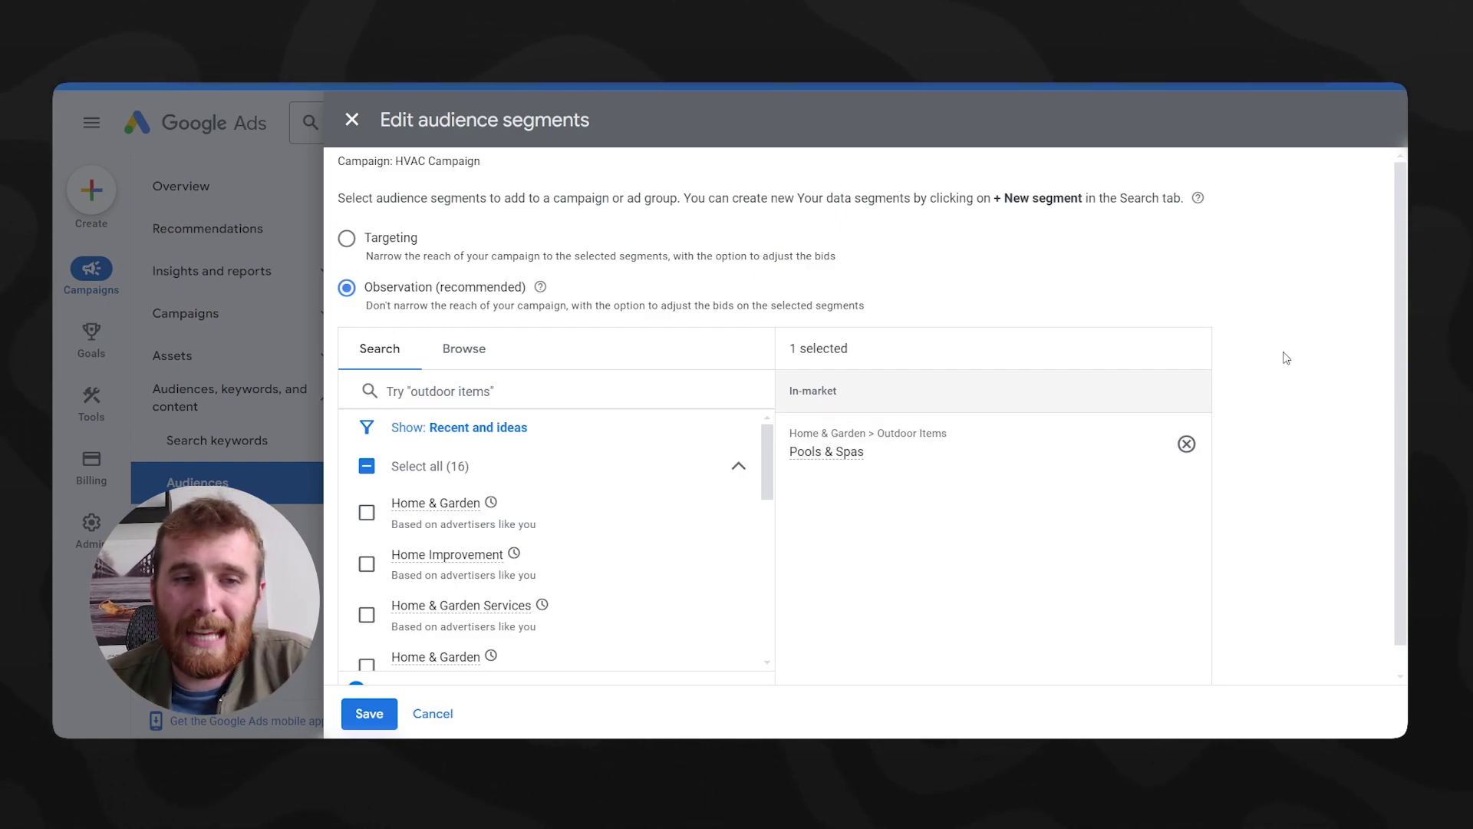
Browse the Who they are detailed demographics categories, then go back
{"action": "left_click", "coordinate": [460, 352]}
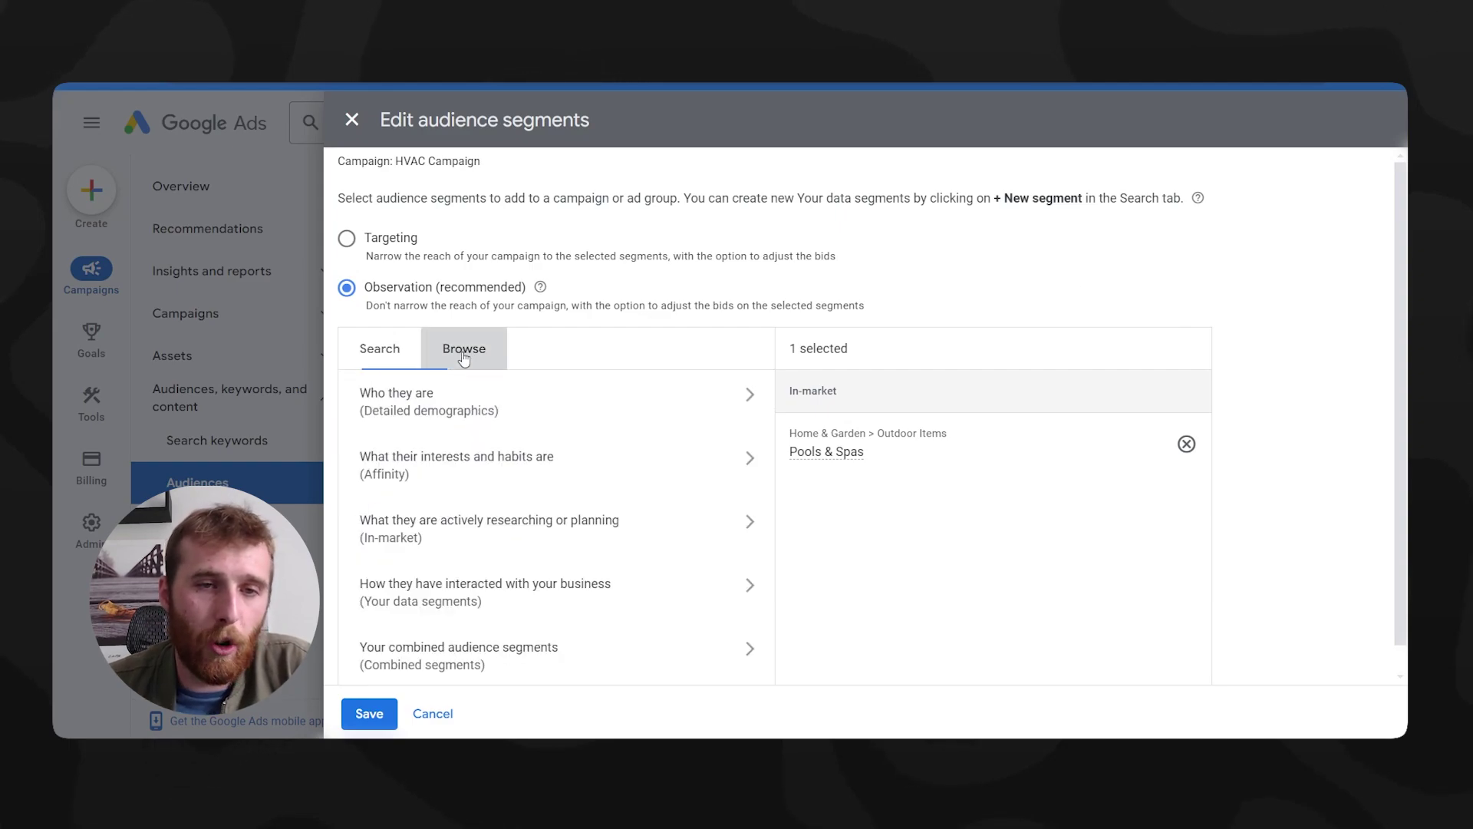
{"action": "left_click", "coordinate": [437, 420]}
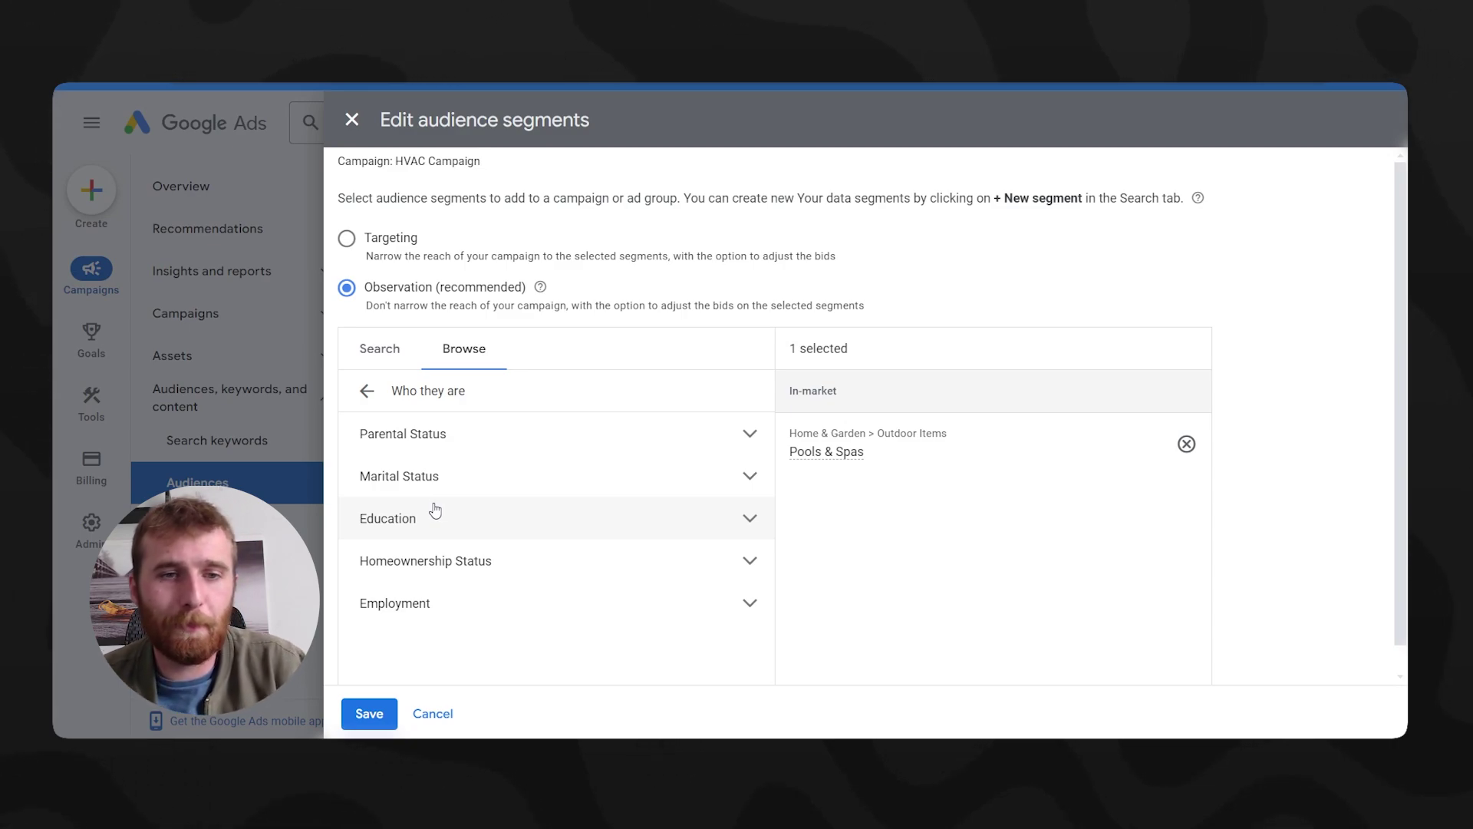
{"action": "left_click", "coordinate": [370, 392]}
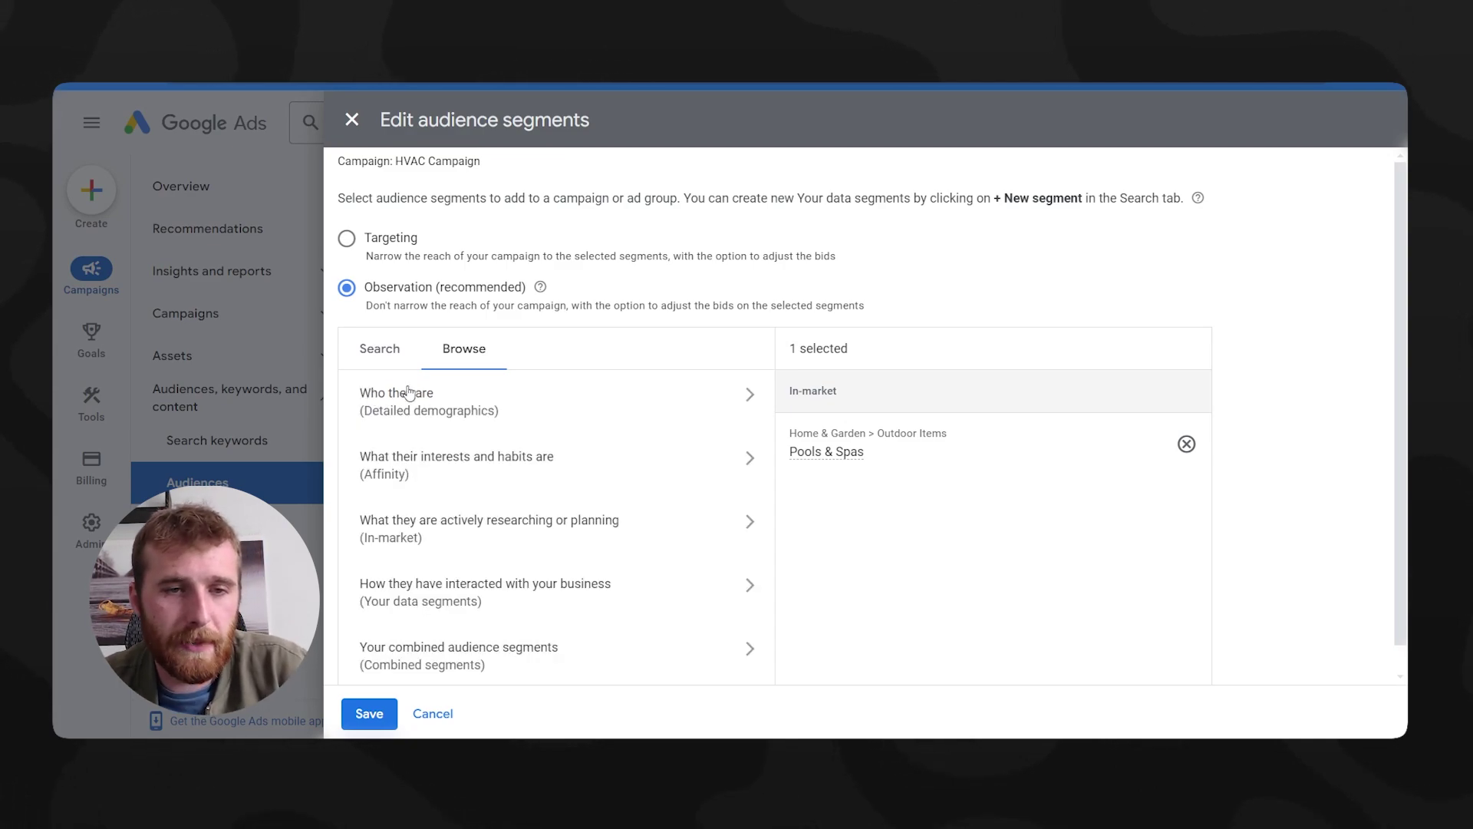
Tick Outdoor Enthusiasts under Affinity > Lifestyles & Hobbies, then return to the top categories
{"action": "left_click", "coordinate": [395, 477]}
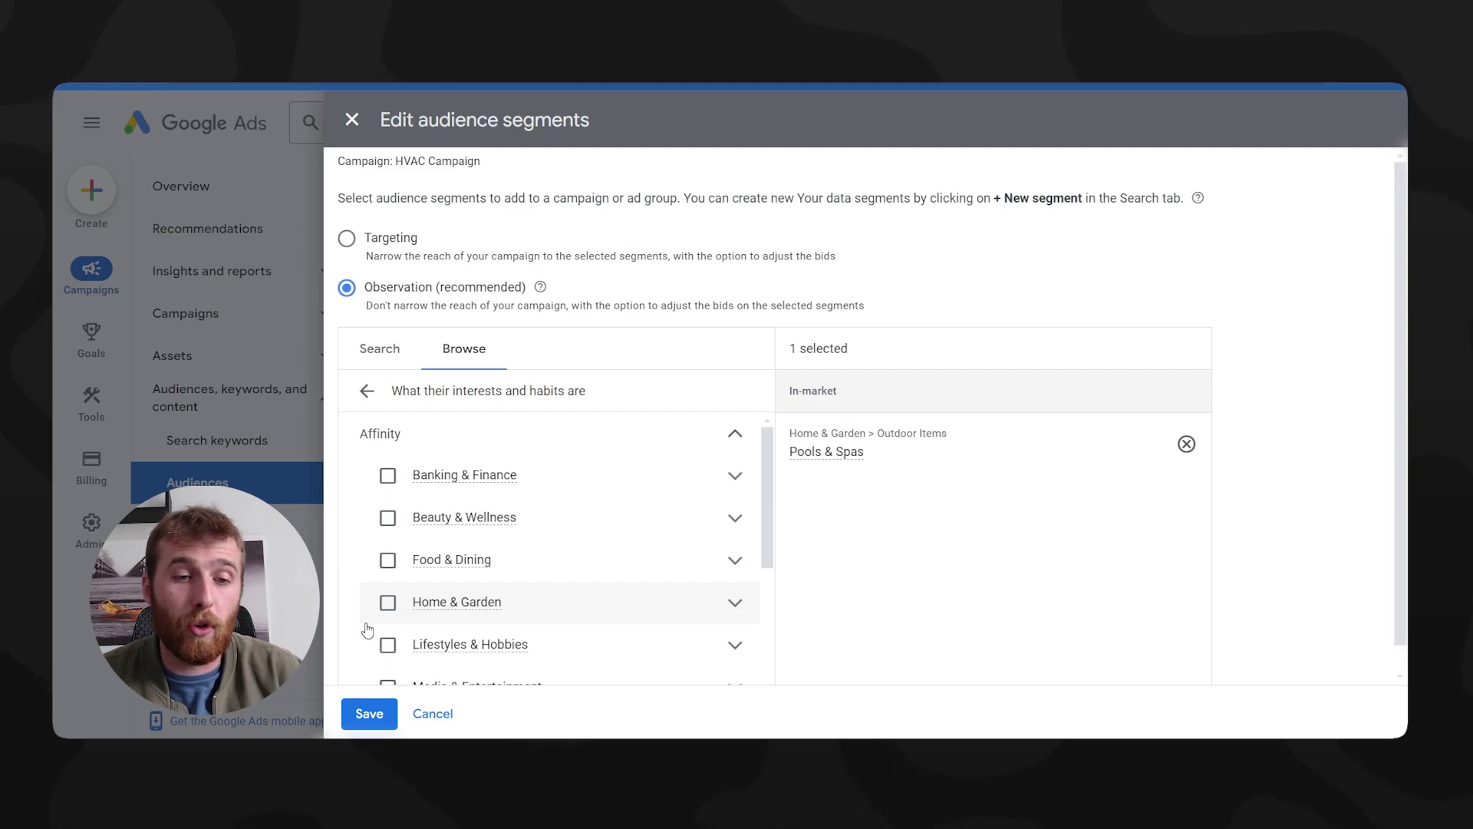
{"action": "scroll", "coordinate": [701, 592], "scroll_direction": "down", "scroll_amount": 2}
{"action": "left_click", "coordinate": [733, 559]}
{"action": "scroll", "coordinate": [606, 585], "scroll_direction": "down", "scroll_amount": 2}
{"action": "scroll", "coordinate": [621, 585], "scroll_direction": "down", "scroll_amount": 2}
{"action": "scroll", "coordinate": [661, 559], "scroll_direction": "down", "scroll_amount": 1}
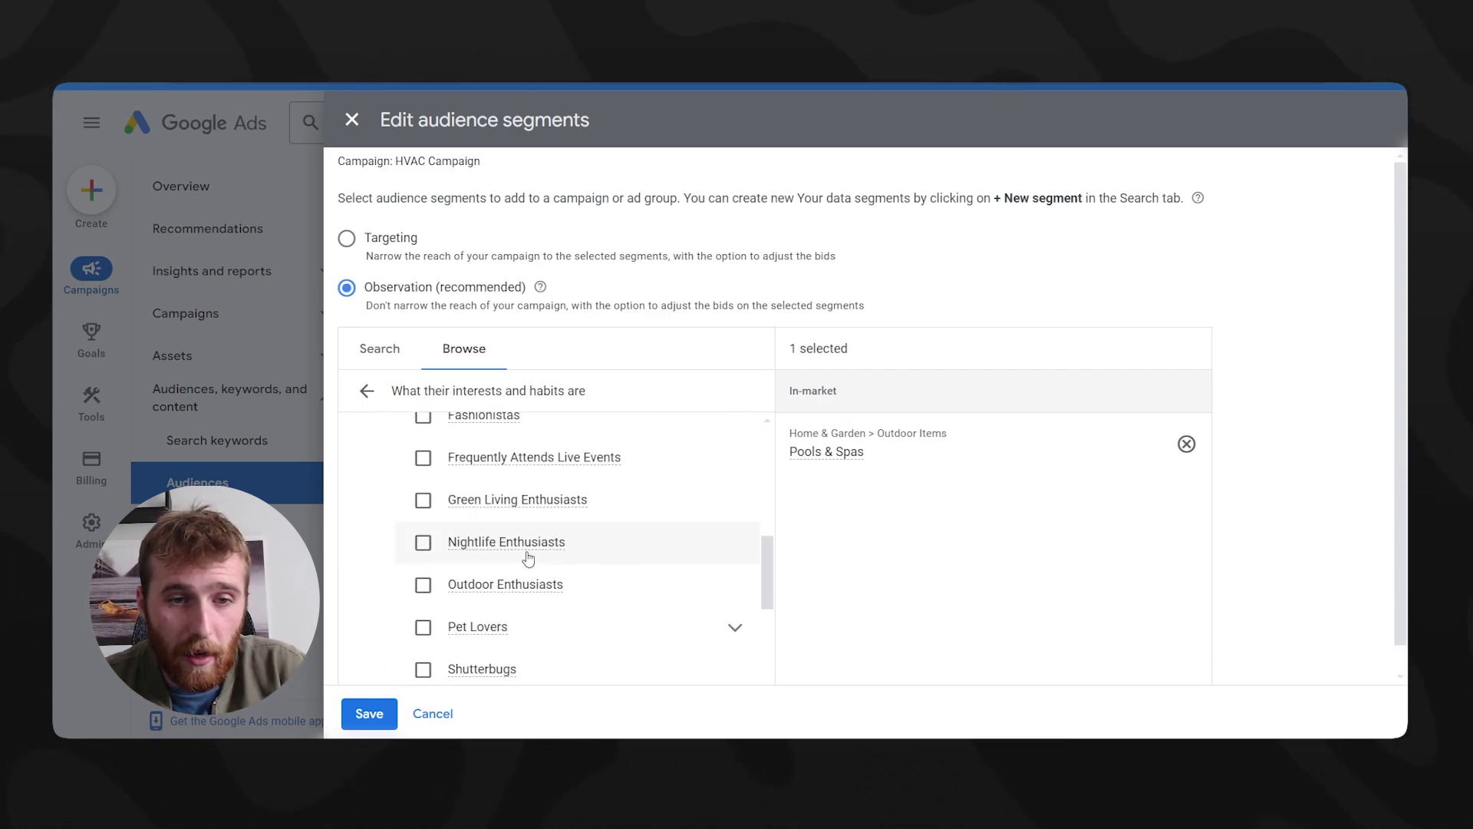
{"action": "scroll", "coordinate": [522, 559], "scroll_direction": "down", "scroll_amount": 2}
{"action": "left_click", "coordinate": [422, 496]}
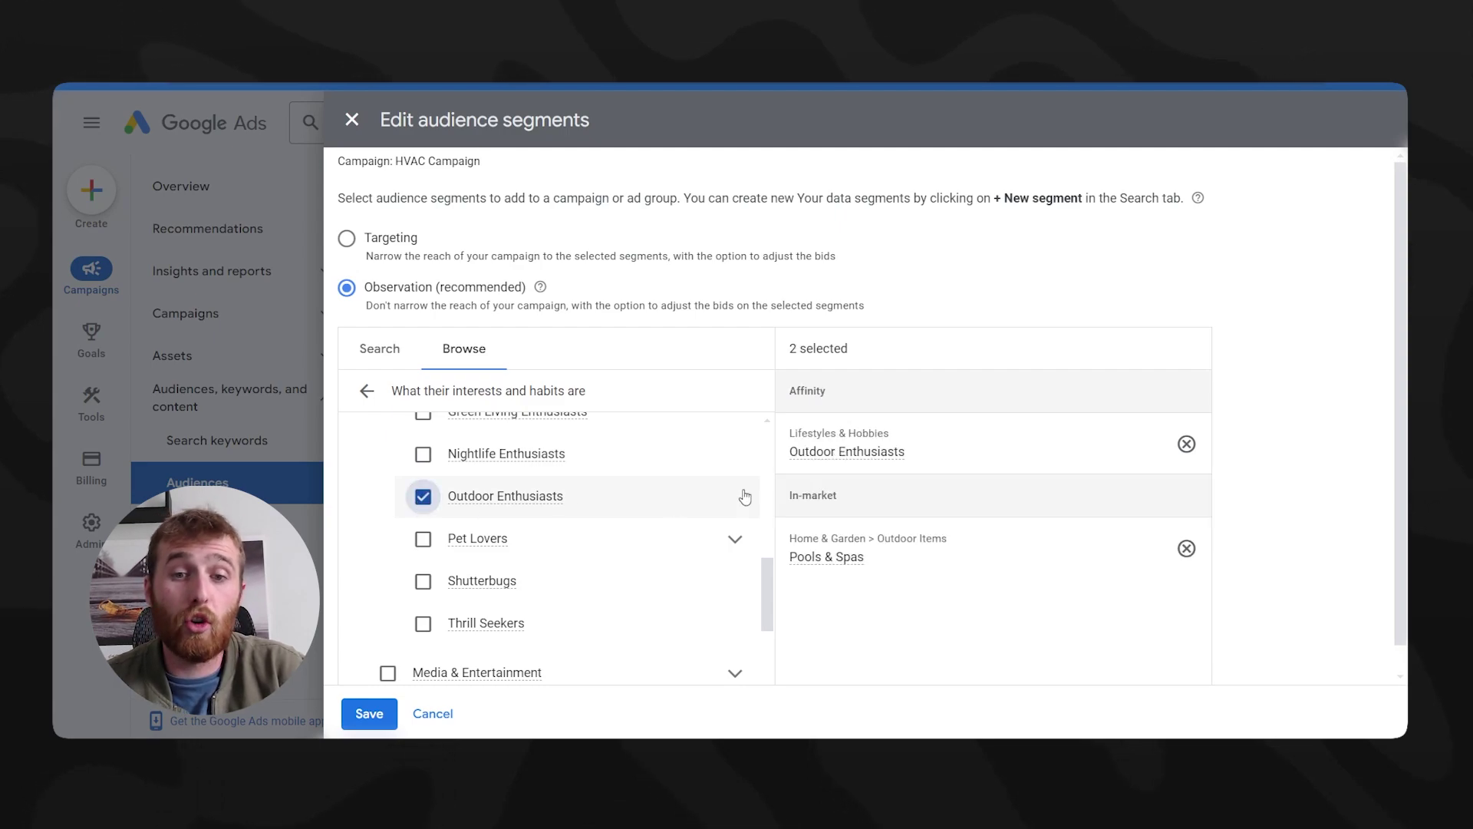
{"action": "scroll", "coordinate": [745, 496], "scroll_direction": "down", "scroll_amount": 6}
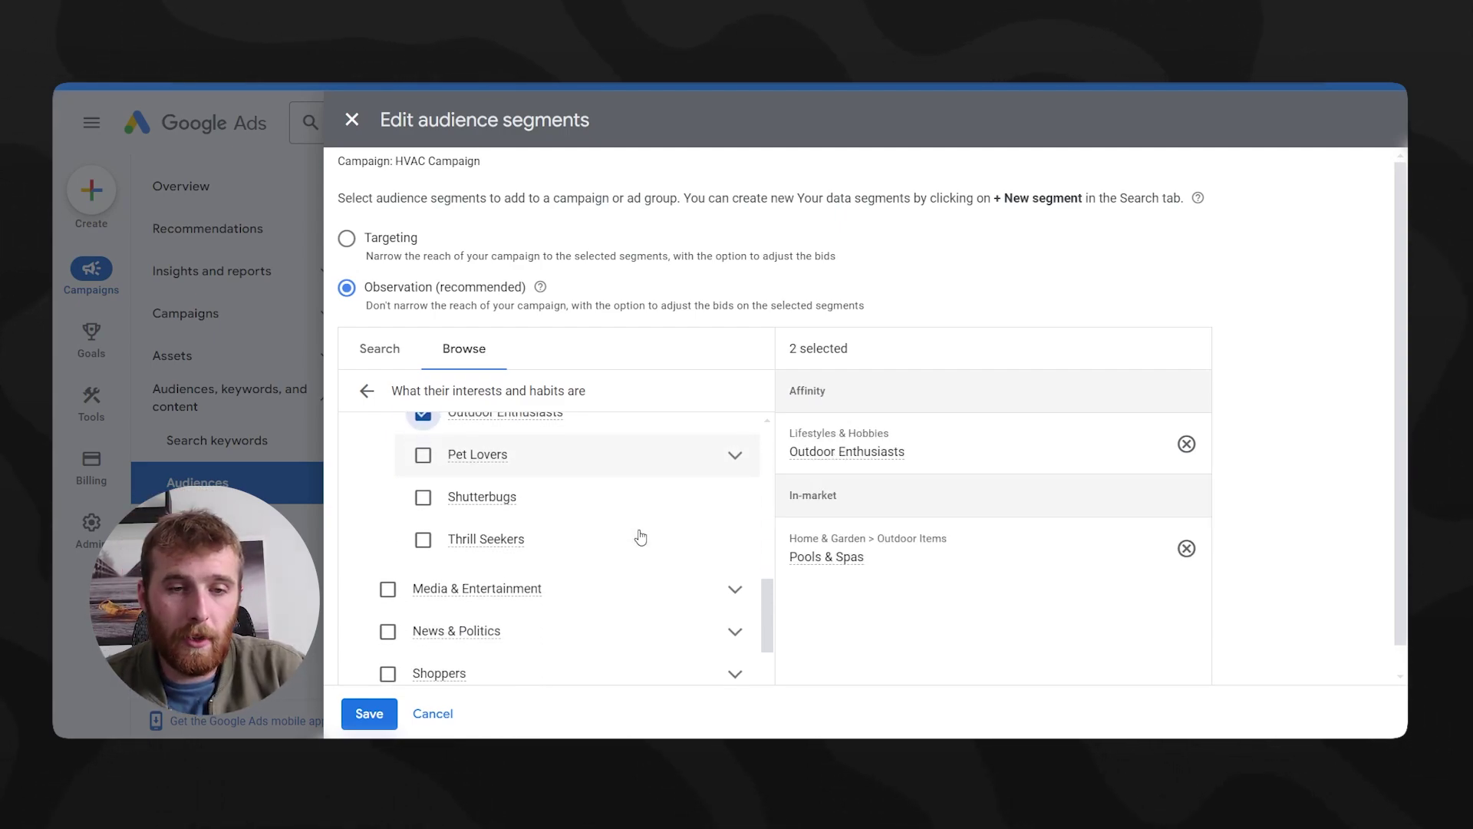
{"action": "scroll", "coordinate": [510, 591], "scroll_direction": "up", "scroll_amount": 10}
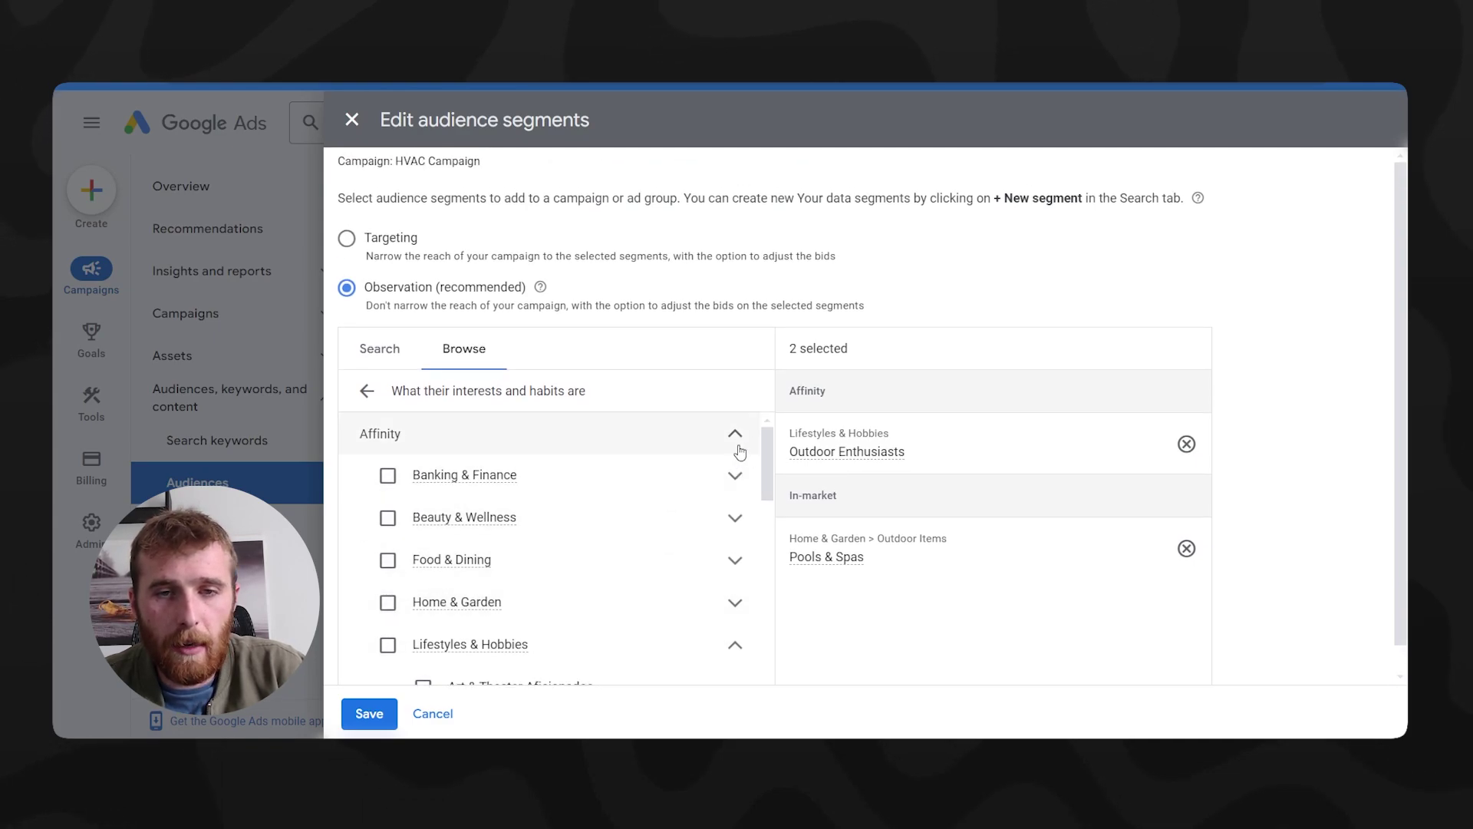
{"action": "left_click", "coordinate": [733, 434]}
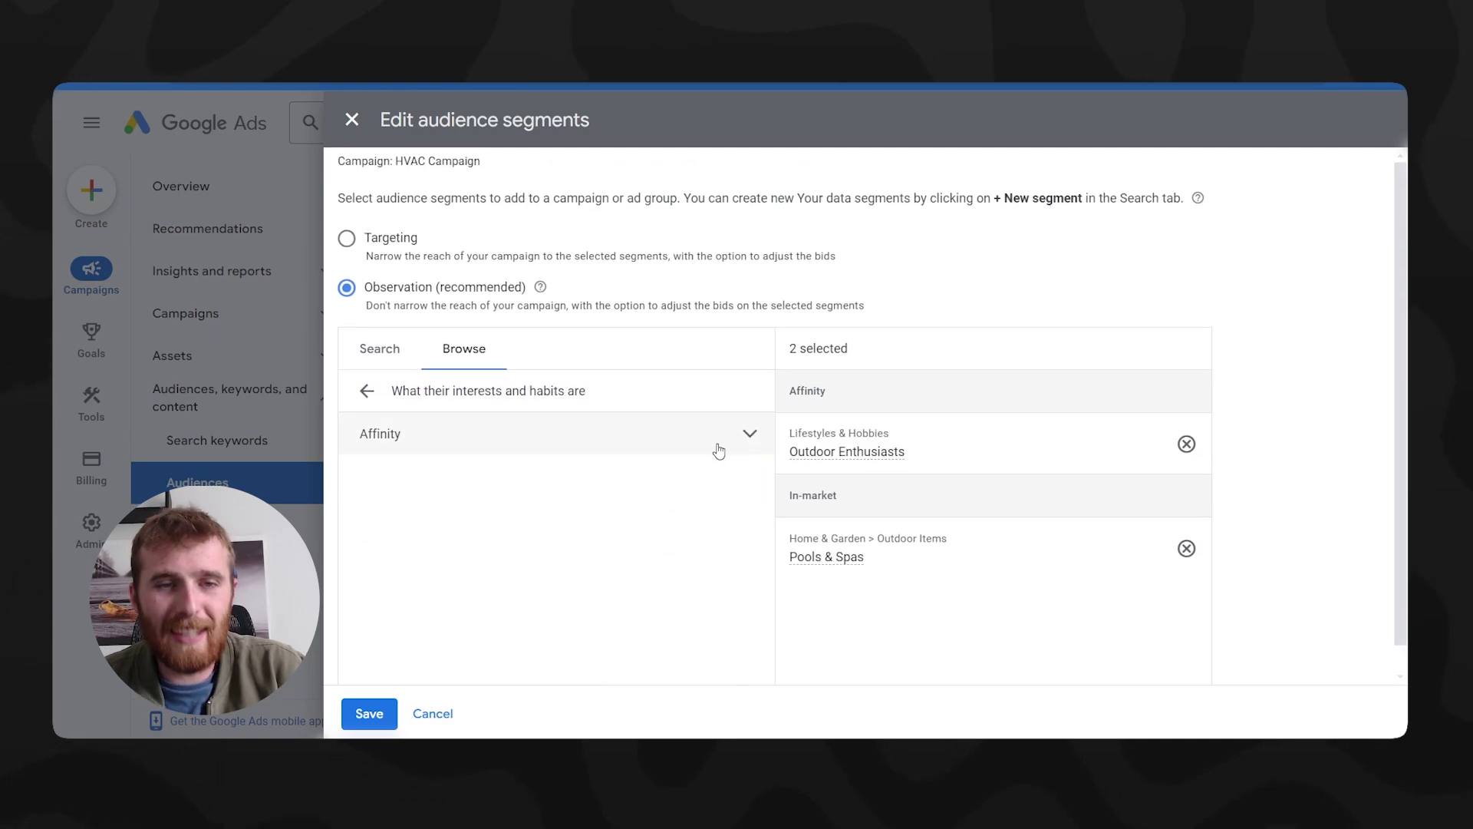
{"action": "left_click", "coordinate": [369, 391]}
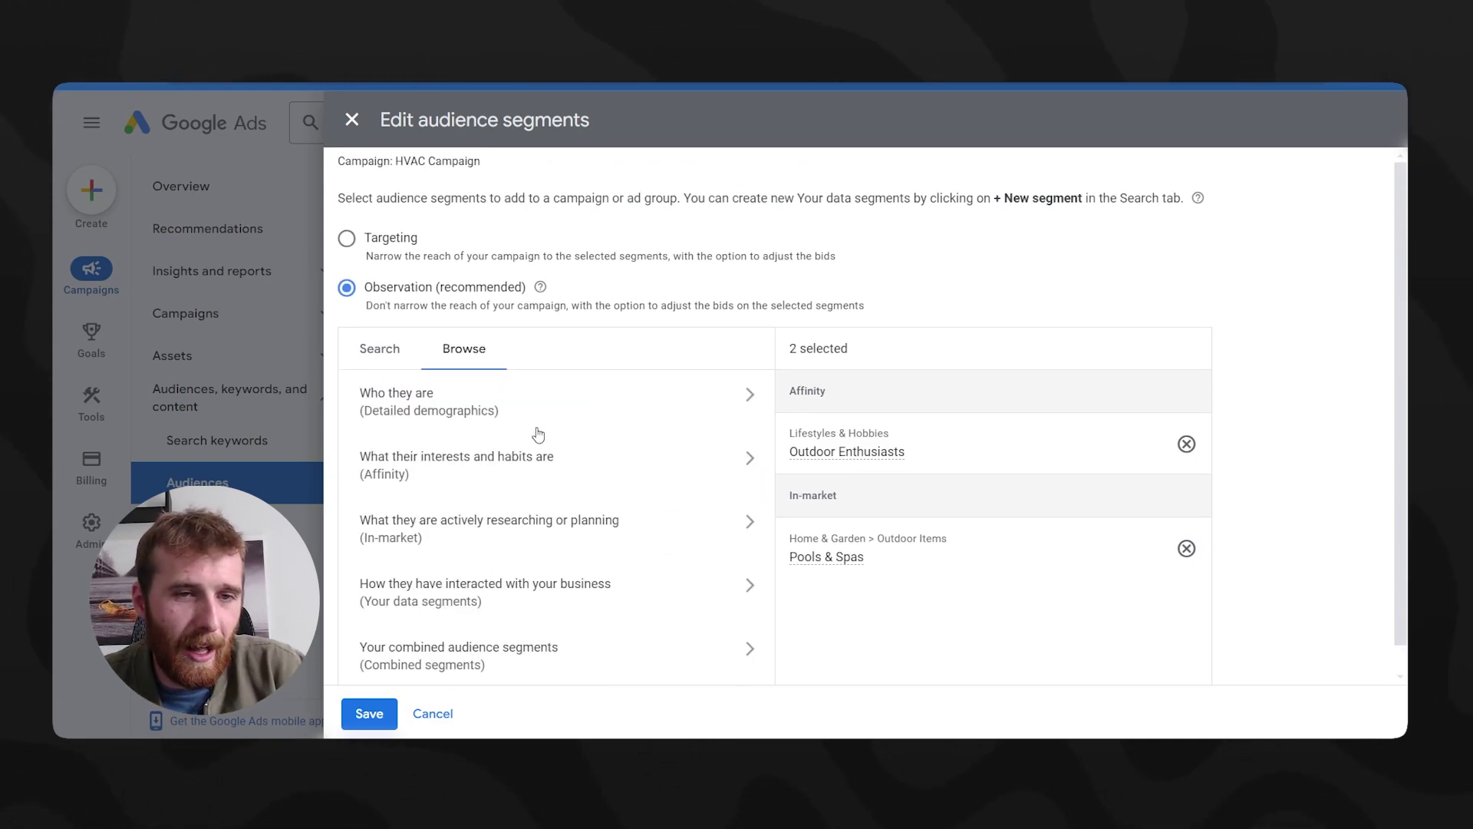
Tick Corporate Event Planning and Business Technology under In-market > Business Services
{"action": "left_click", "coordinate": [574, 538]}
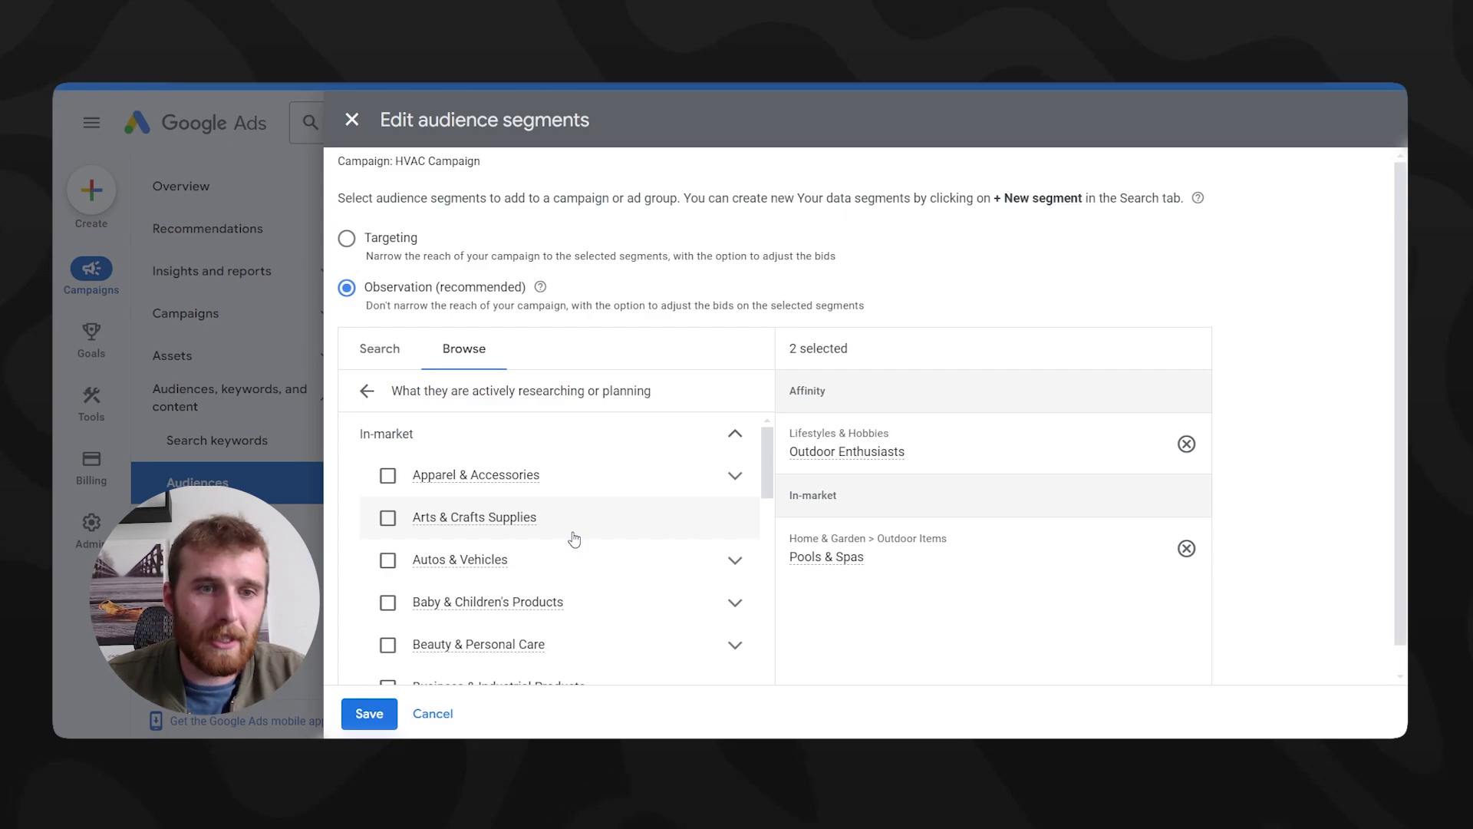
{"action": "scroll", "coordinate": [614, 539], "scroll_direction": "down", "scroll_amount": 1}
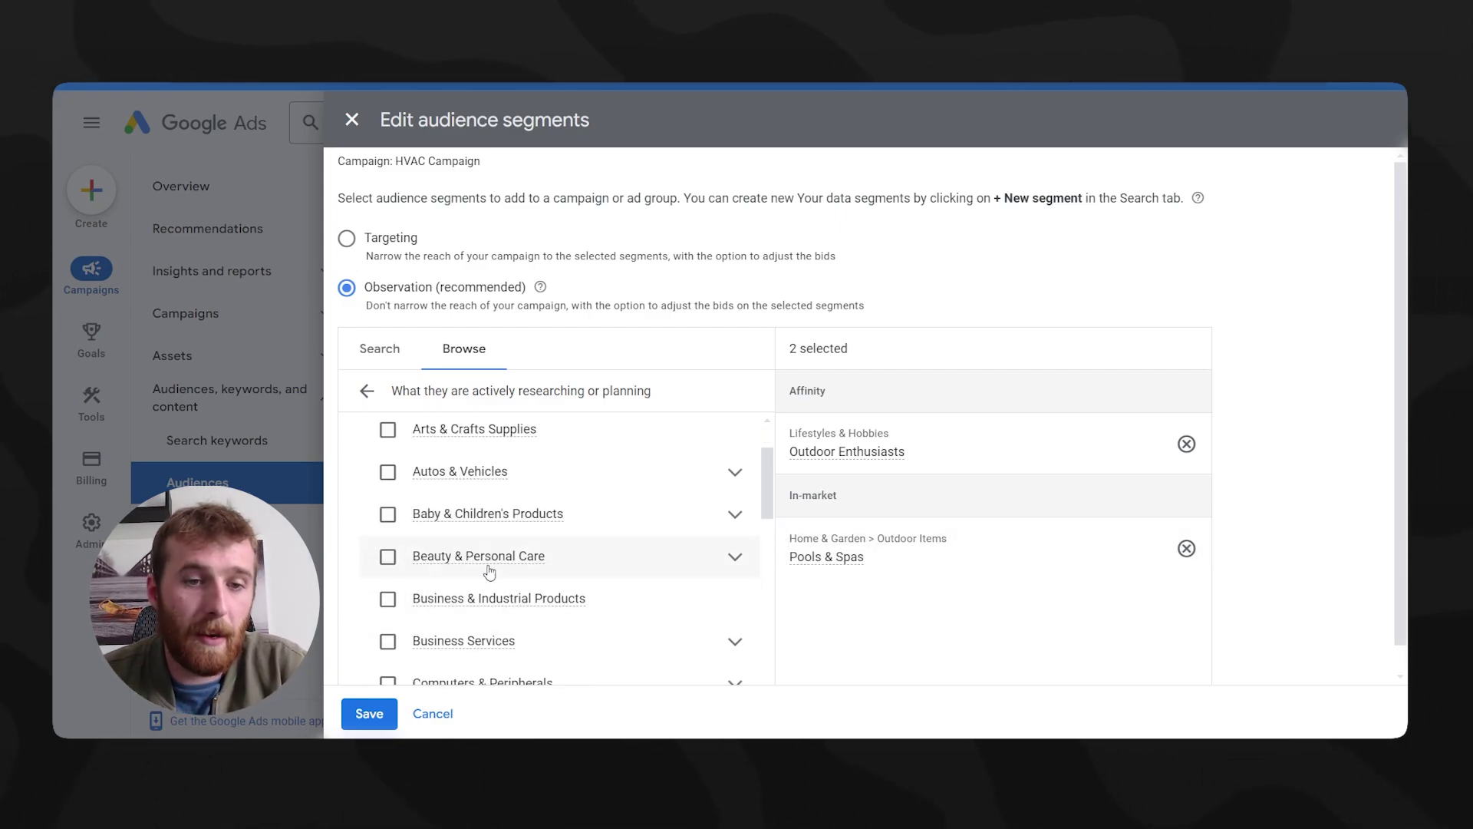
{"action": "scroll", "coordinate": [503, 564], "scroll_direction": "down", "scroll_amount": 2}
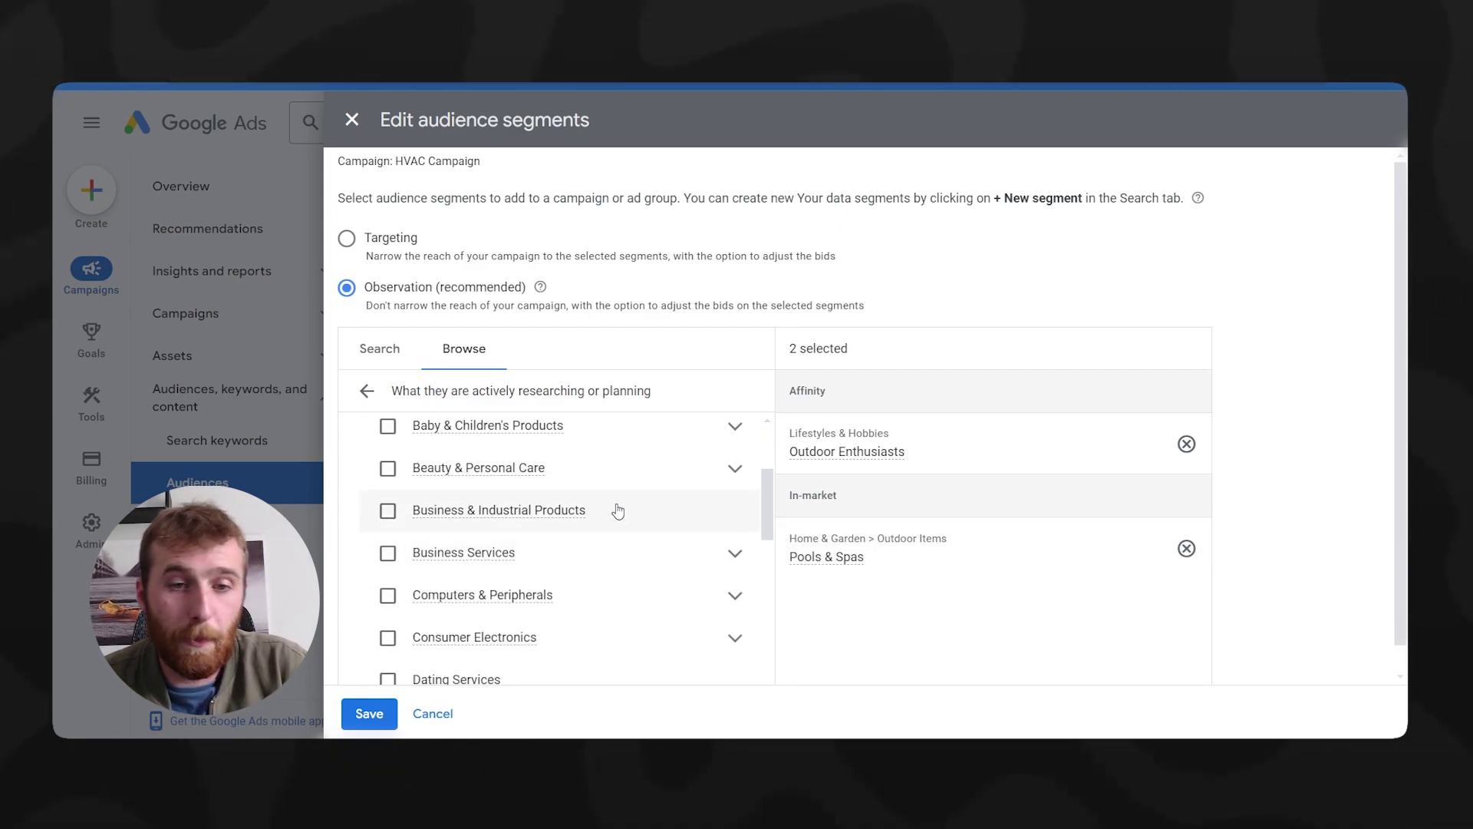
{"action": "left_click", "coordinate": [735, 554]}
{"action": "scroll", "coordinate": [493, 545], "scroll_direction": "down", "scroll_amount": 3}
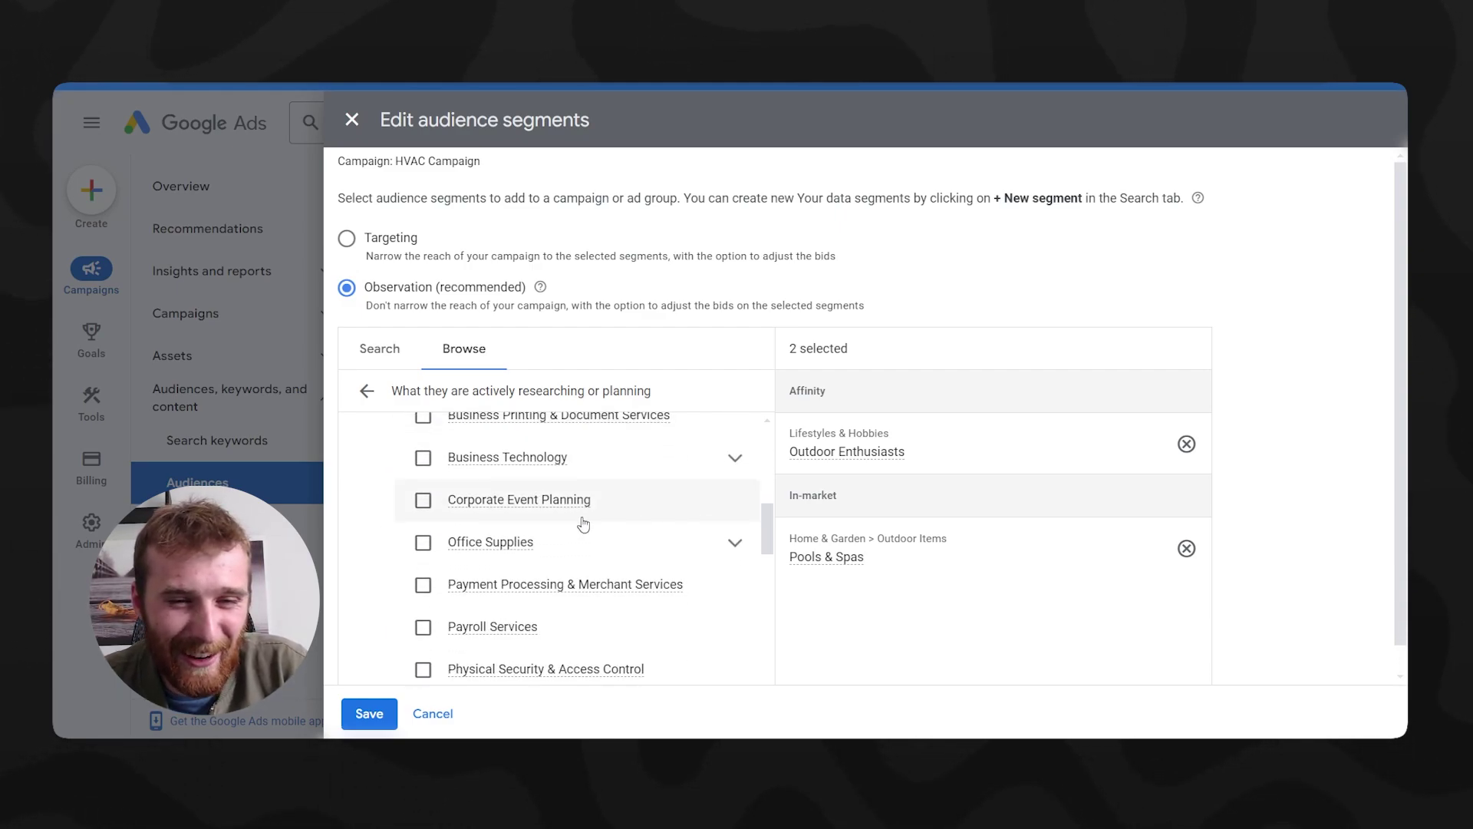
{"action": "left_click", "coordinate": [422, 503]}
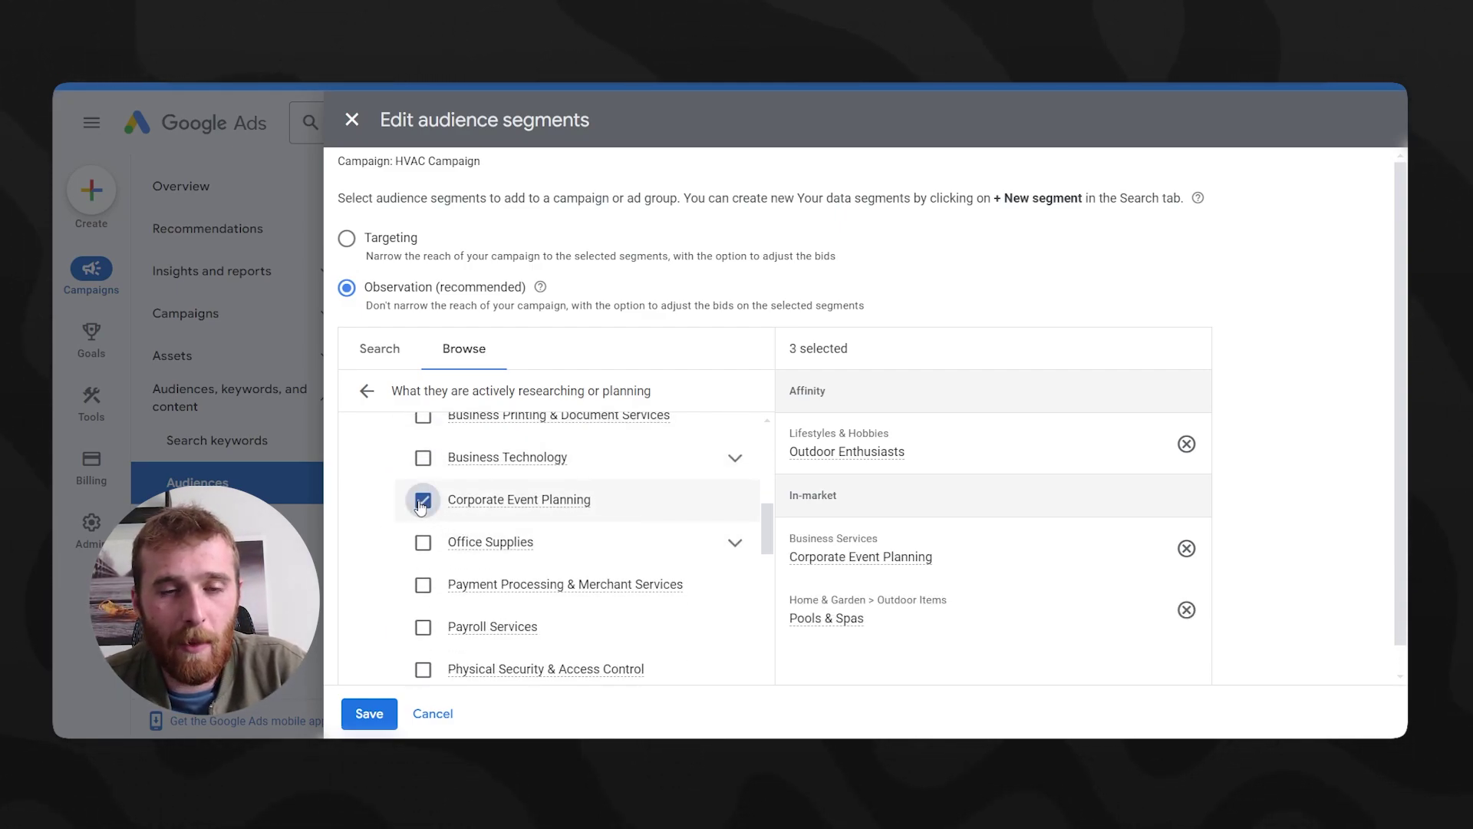
{"action": "left_click", "coordinate": [423, 457]}
{"action": "scroll", "coordinate": [586, 536], "scroll_direction": "up", "scroll_amount": 3}
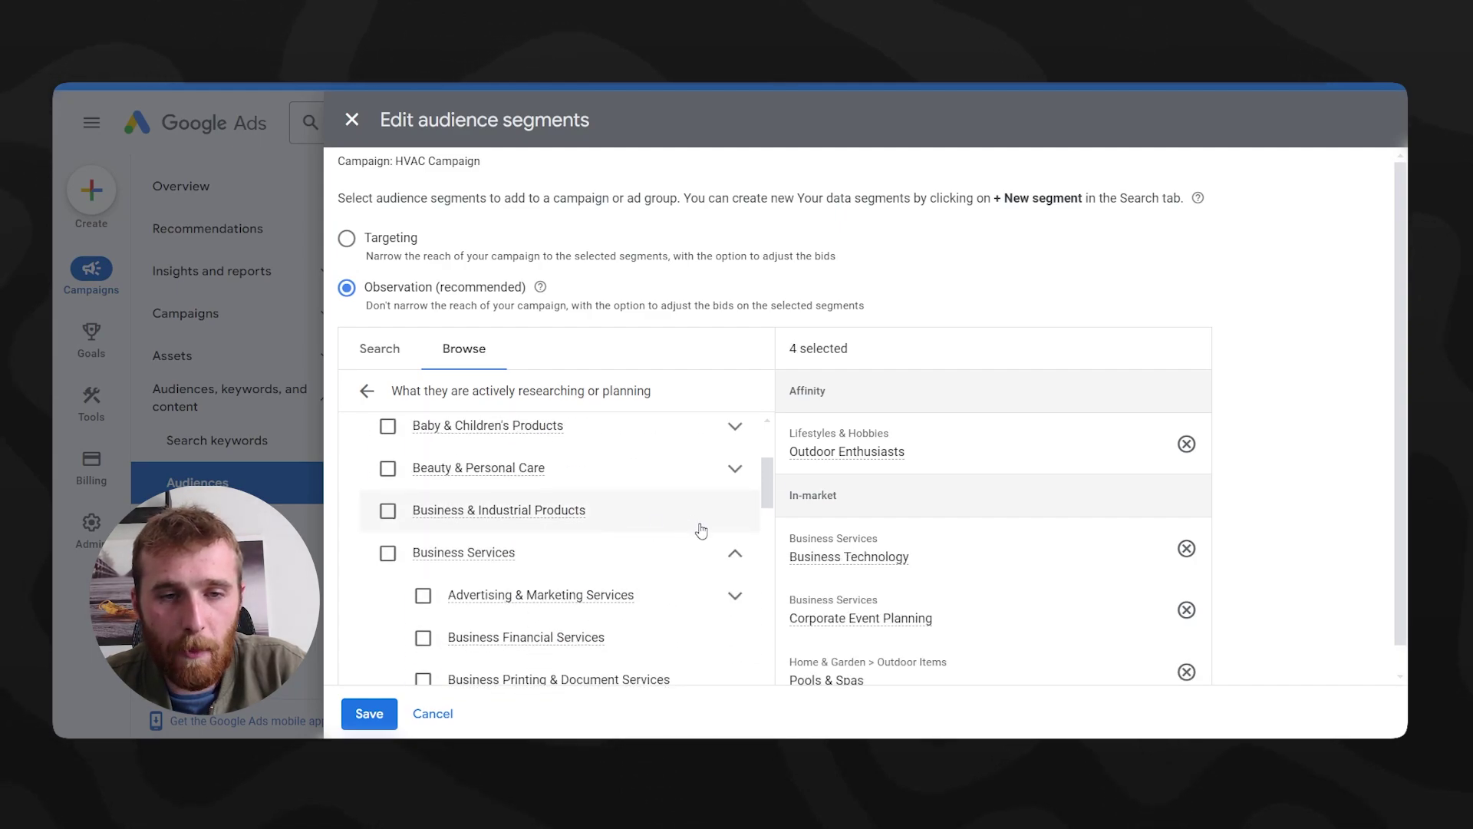
{"action": "scroll", "coordinate": [645, 507], "scroll_direction": "up", "scroll_amount": 2}
{"action": "scroll", "coordinate": [516, 522], "scroll_direction": "down", "scroll_amount": 2}
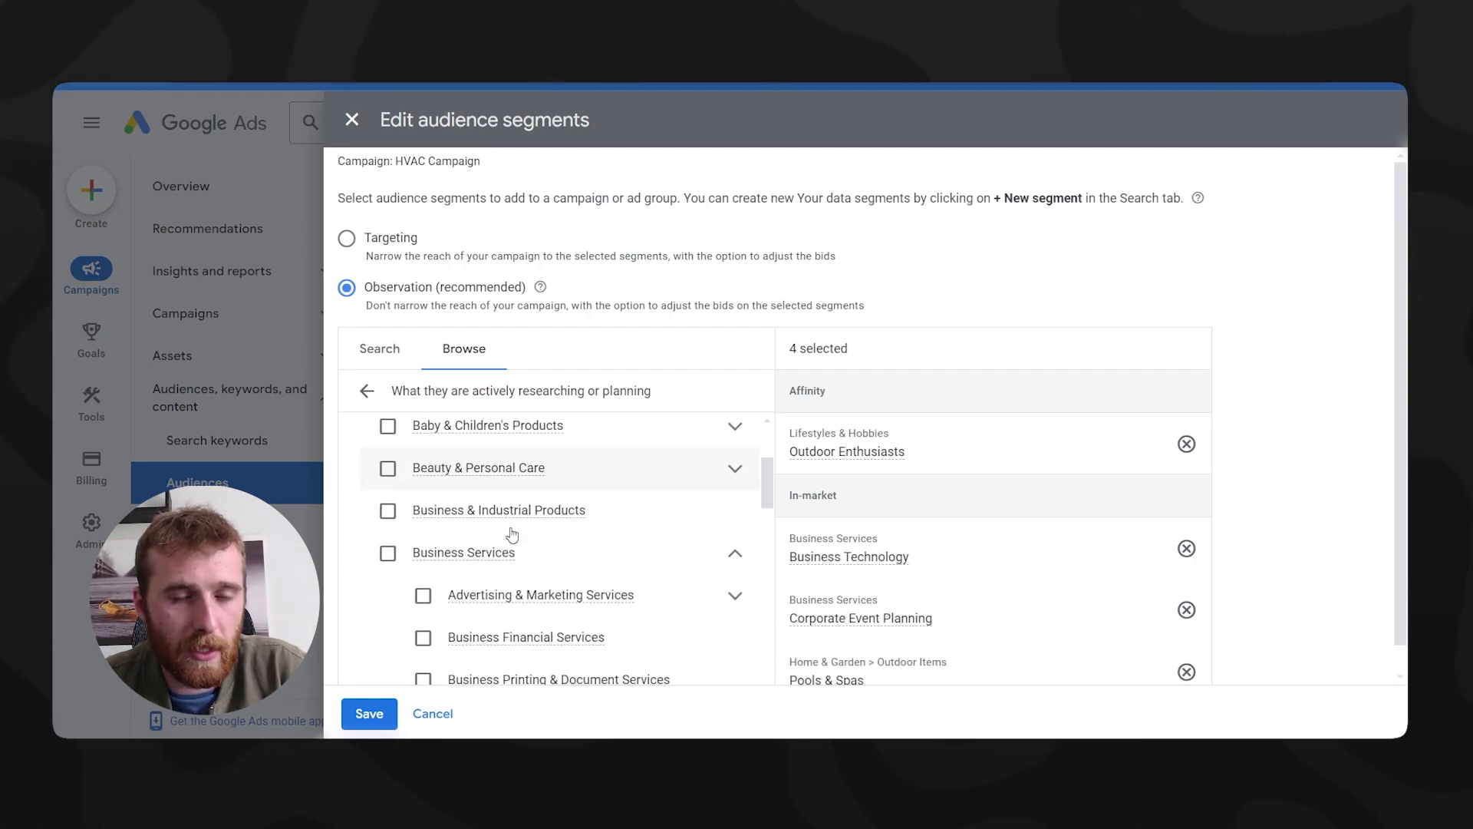
{"action": "scroll", "coordinate": [503, 535], "scroll_direction": "down", "scroll_amount": 6}
{"action": "scroll", "coordinate": [575, 550], "scroll_direction": "up", "scroll_amount": 7}
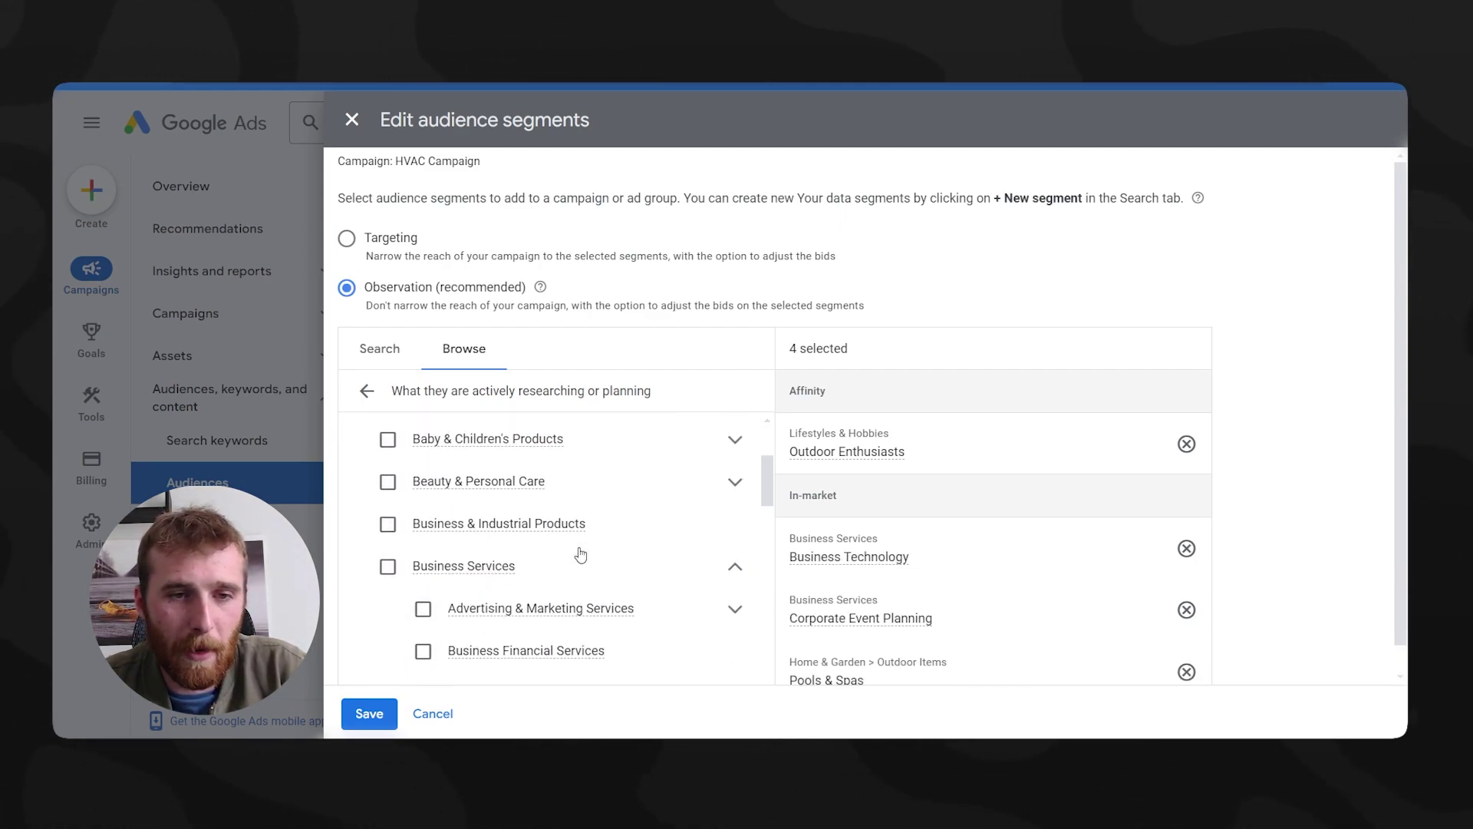
{"action": "scroll", "coordinate": [580, 554], "scroll_direction": "up", "scroll_amount": 3}
{"action": "left_click", "coordinate": [731, 432]}
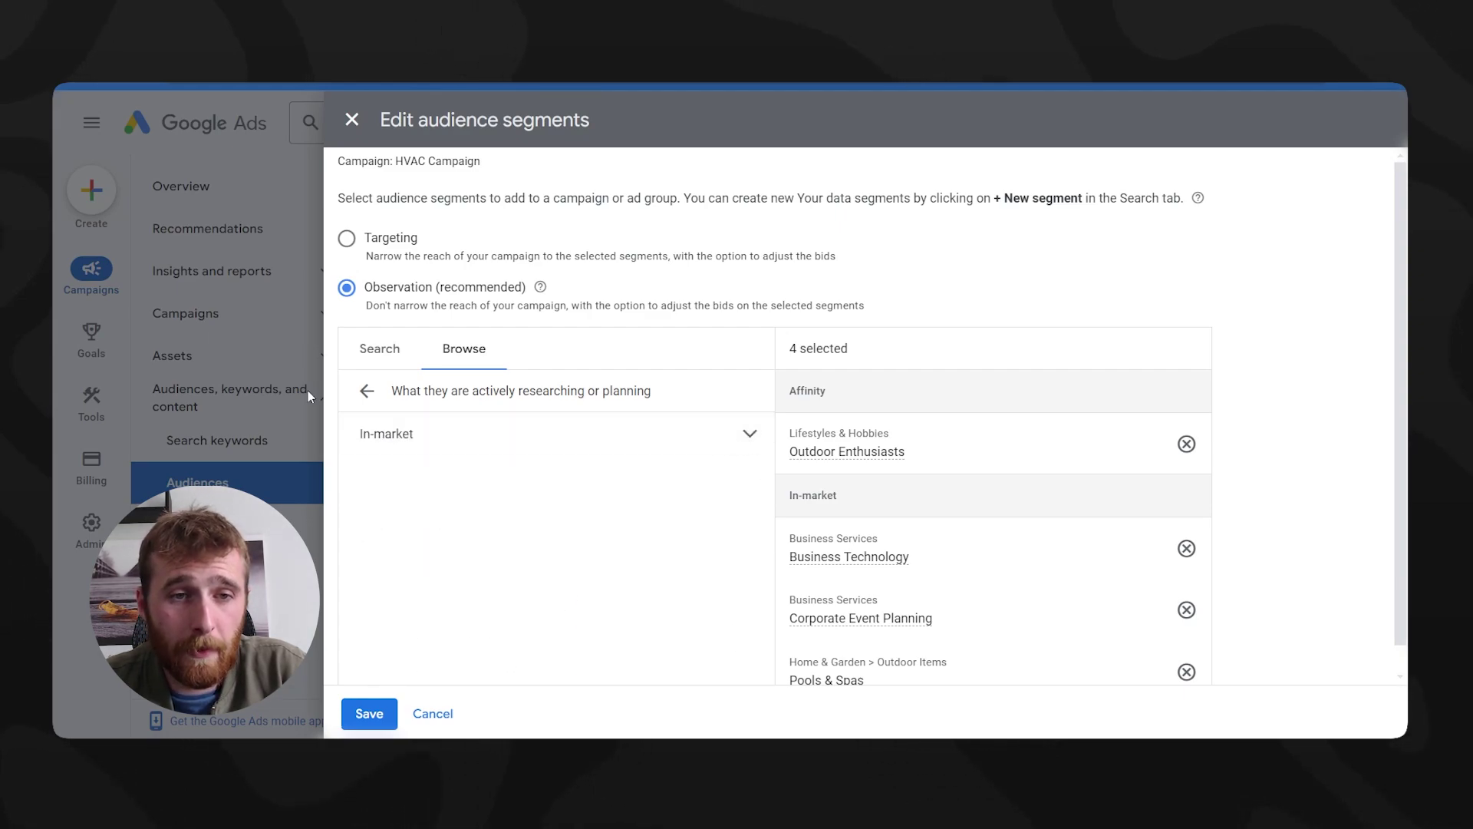
{"action": "left_click", "coordinate": [367, 391]}
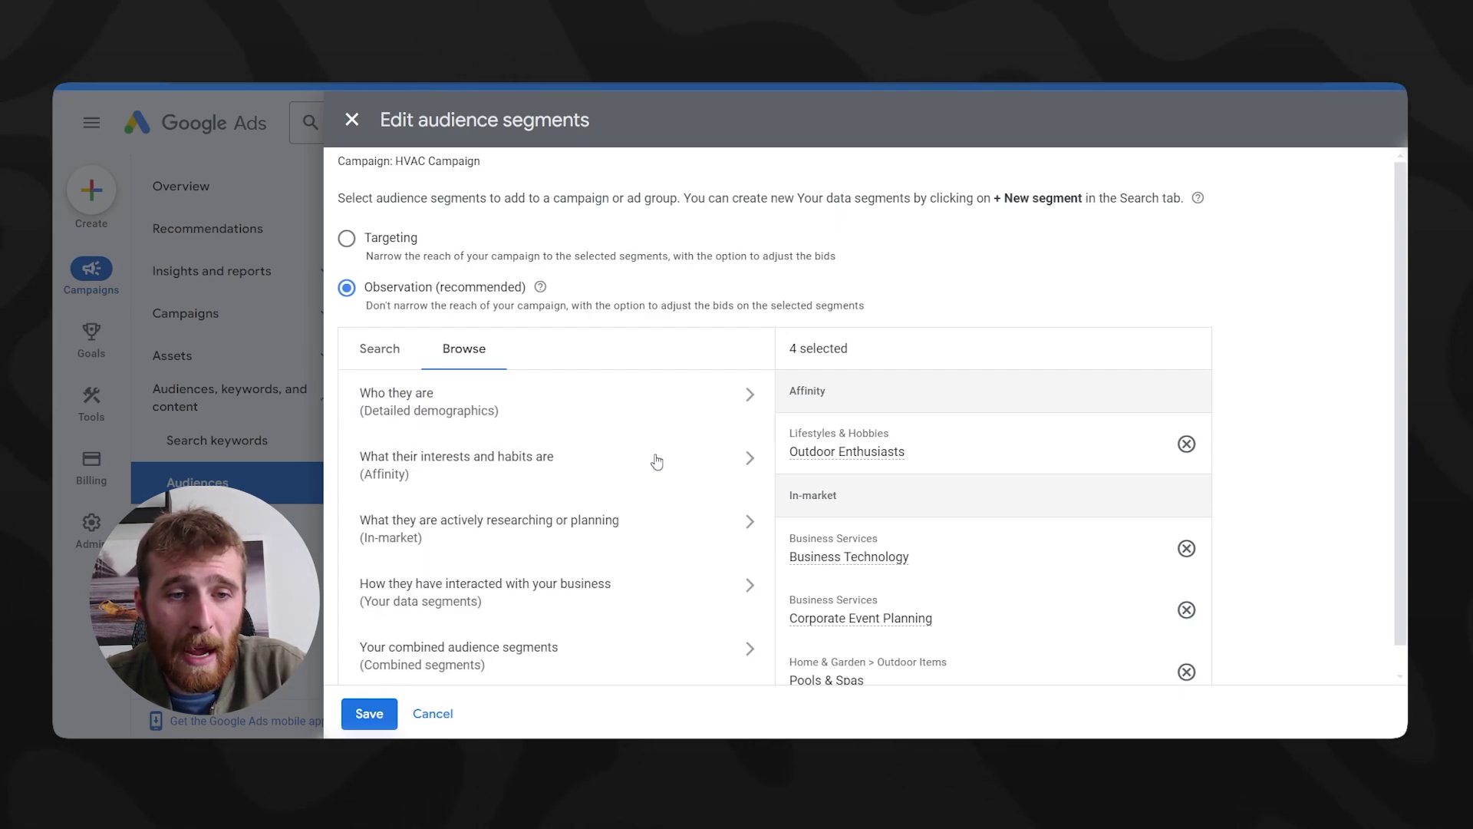
{"action": "left_click", "coordinate": [522, 600]}
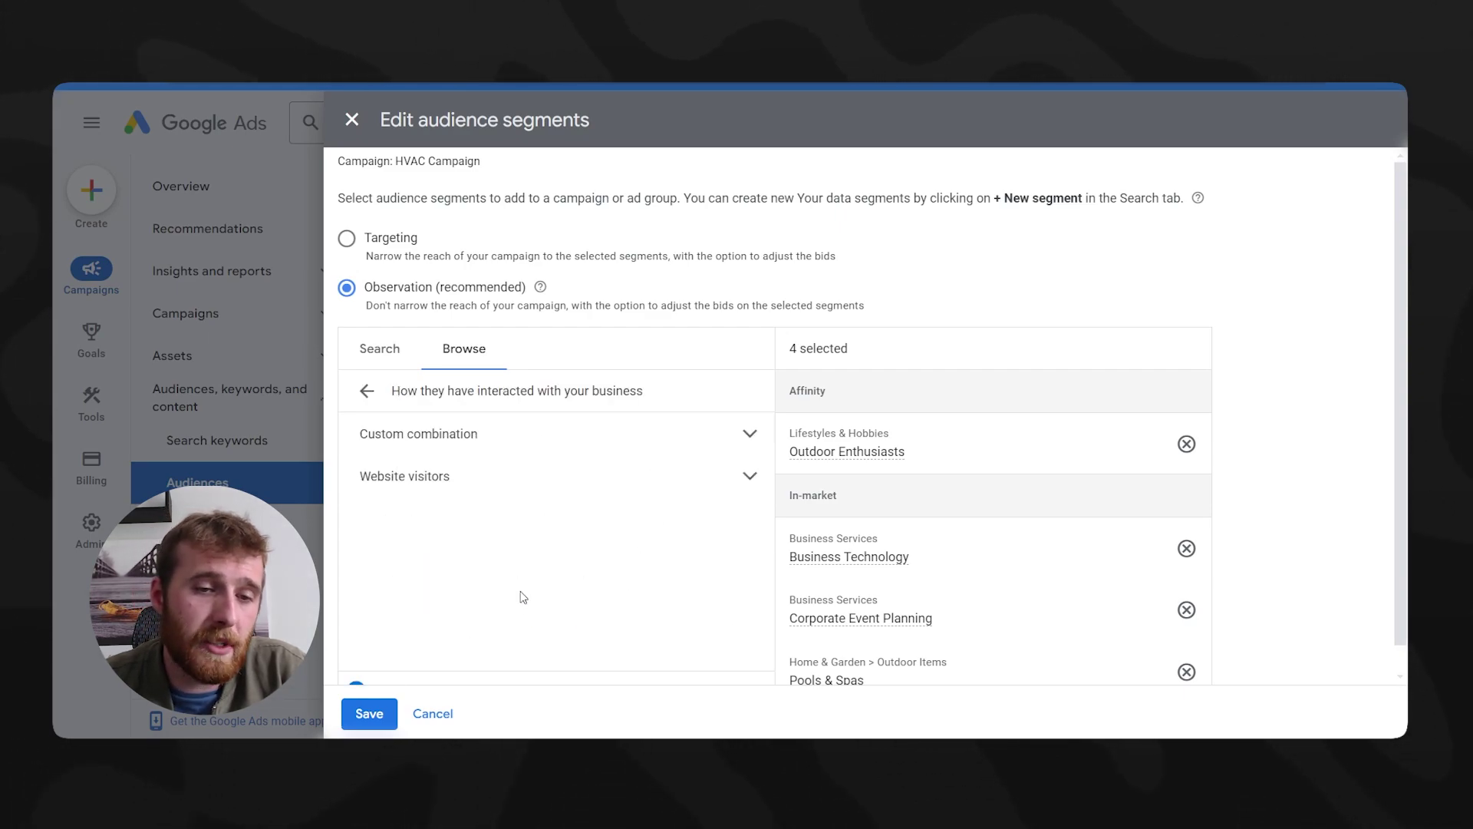
{"action": "left_click", "coordinate": [541, 449]}
{"action": "left_click", "coordinate": [560, 444]}
{"action": "left_click", "coordinate": [585, 475]}
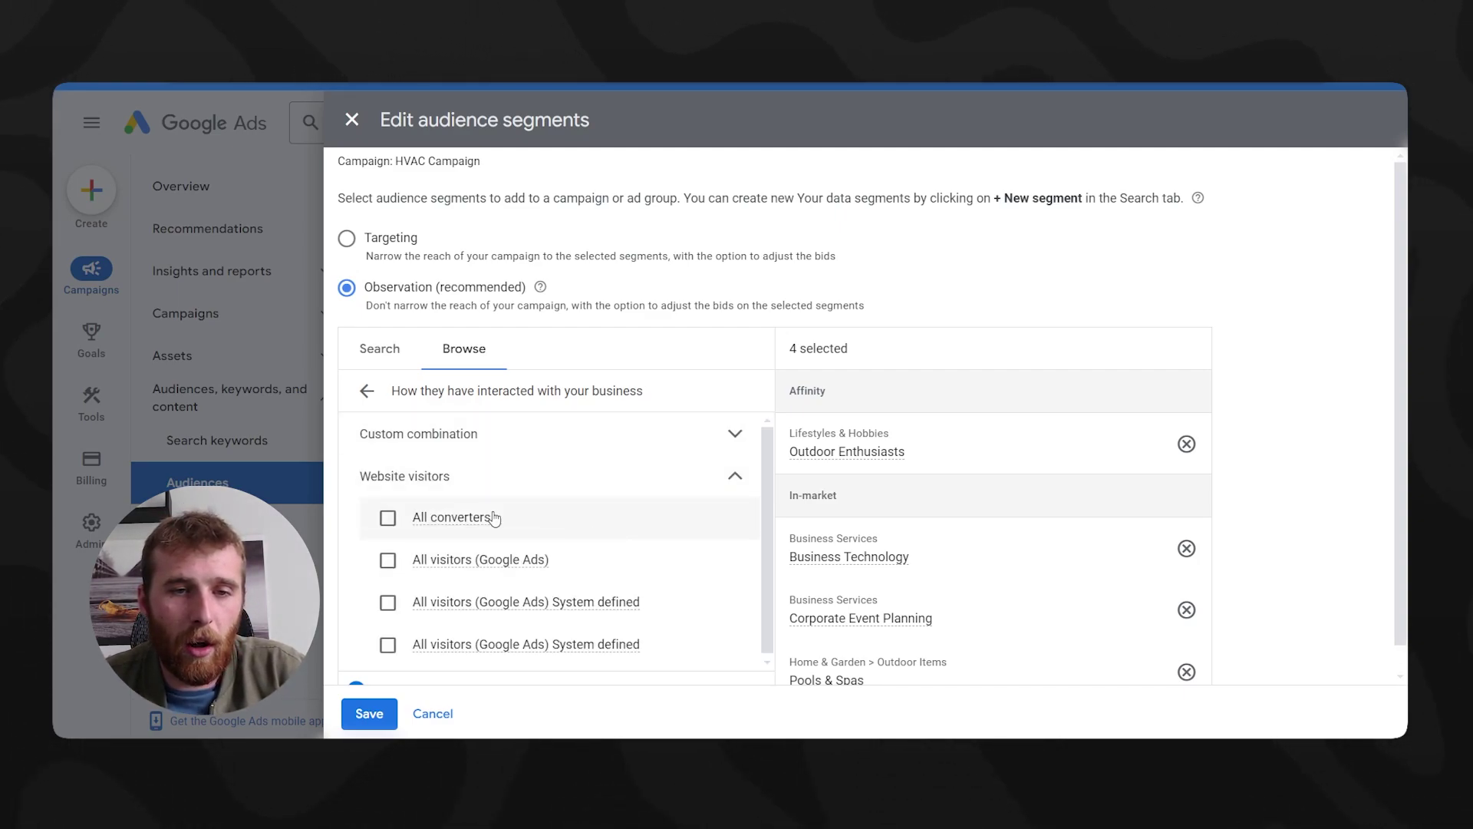
{"action": "scroll", "coordinate": [664, 586], "scroll_direction": "down", "scroll_amount": 1}
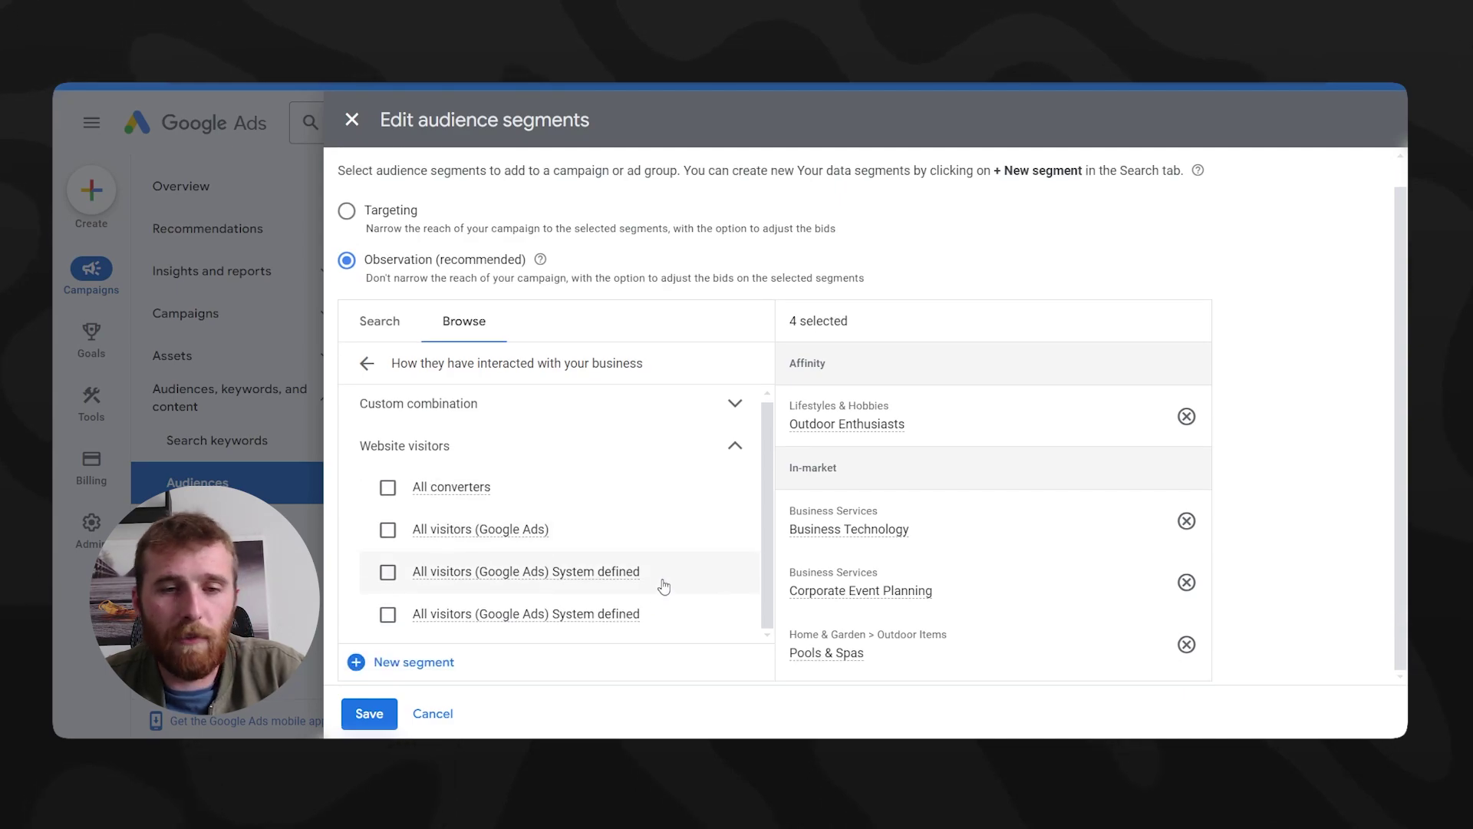
{"action": "left_click", "coordinate": [367, 363]}
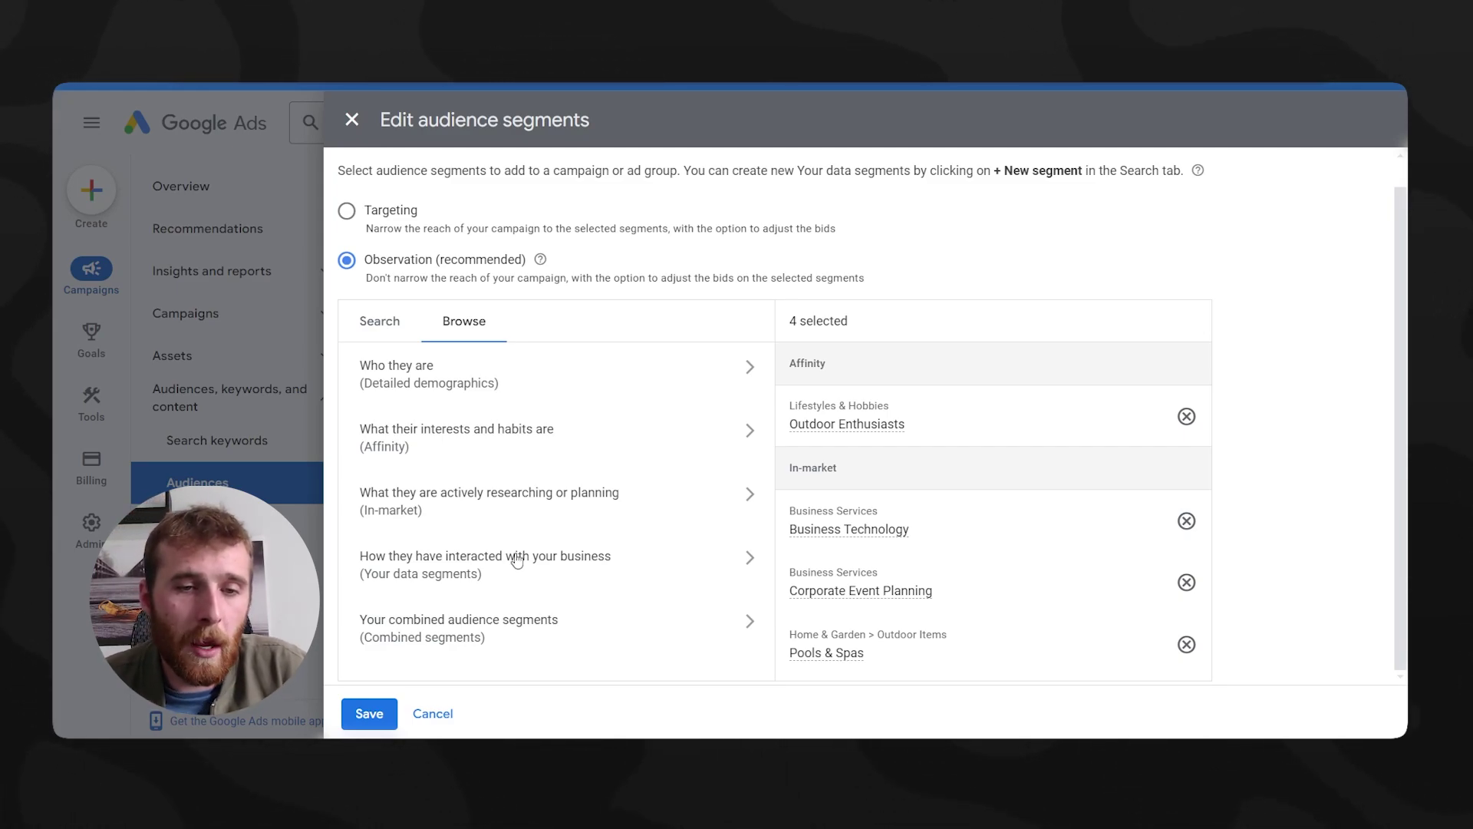
Start a new combined audience segment, then cancel it
{"action": "left_click", "coordinate": [540, 627]}
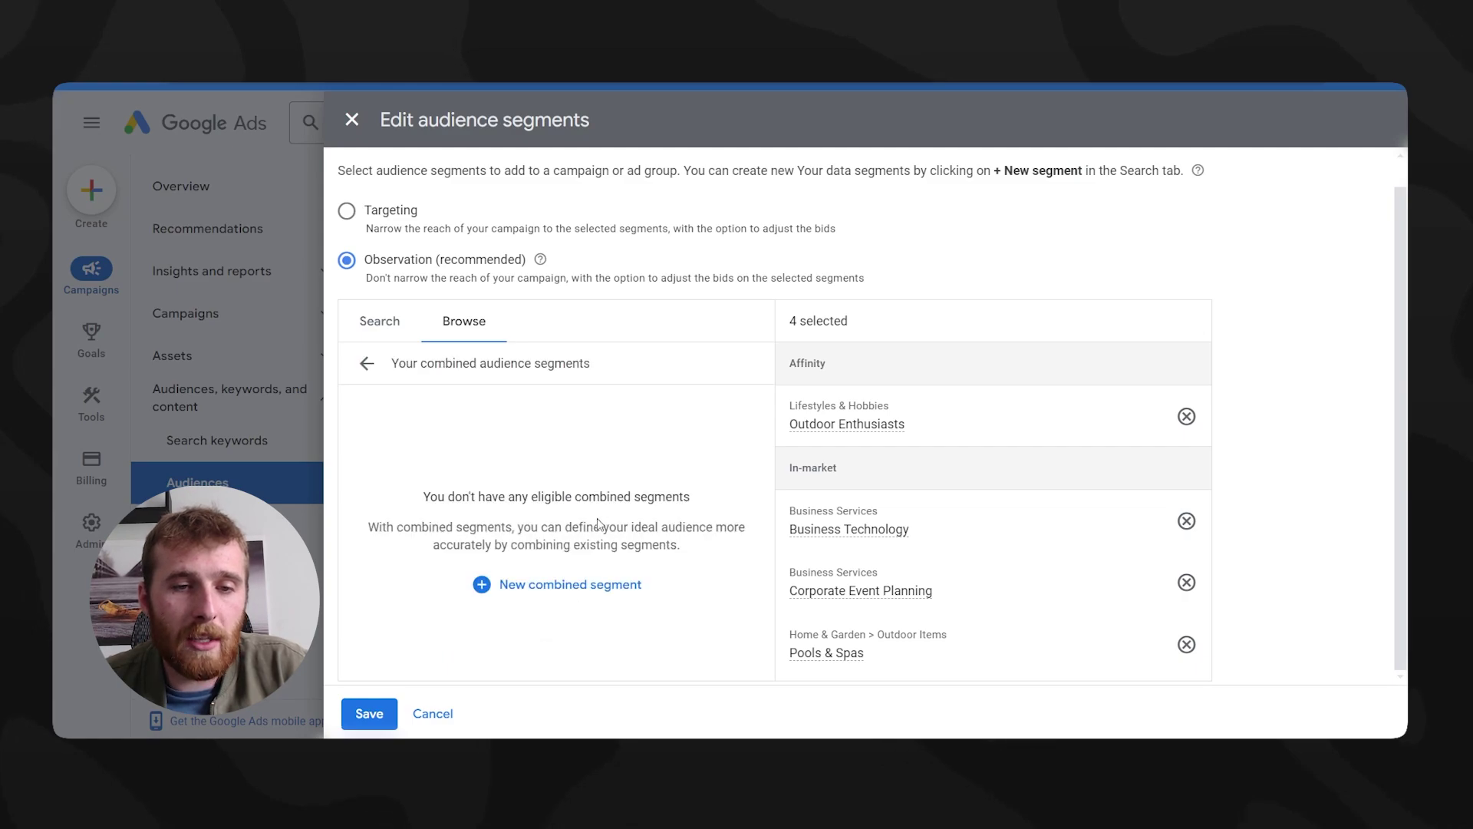
{"action": "left_click", "coordinate": [554, 581]}
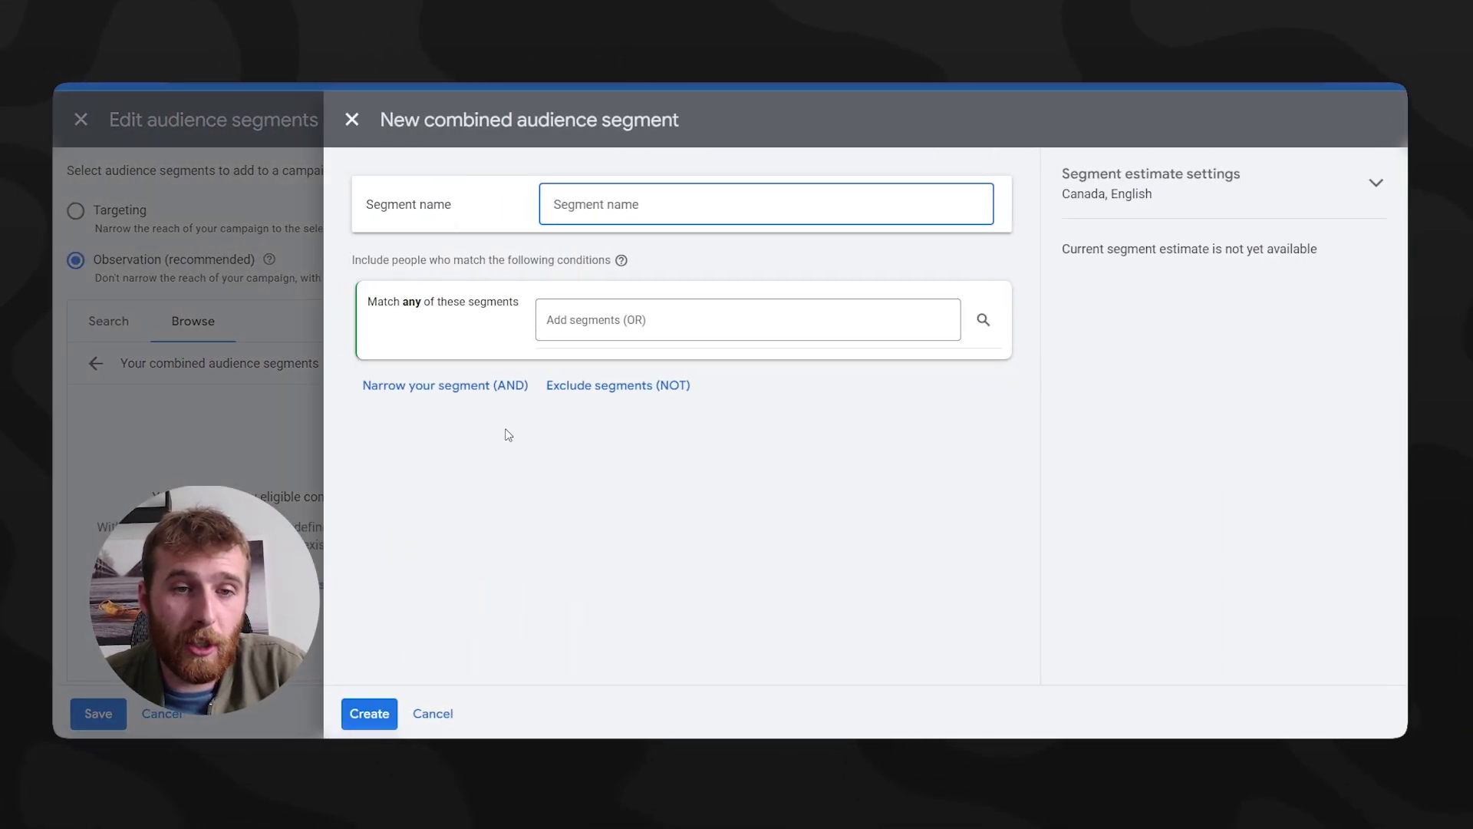
{"action": "left_click", "coordinate": [648, 319]}
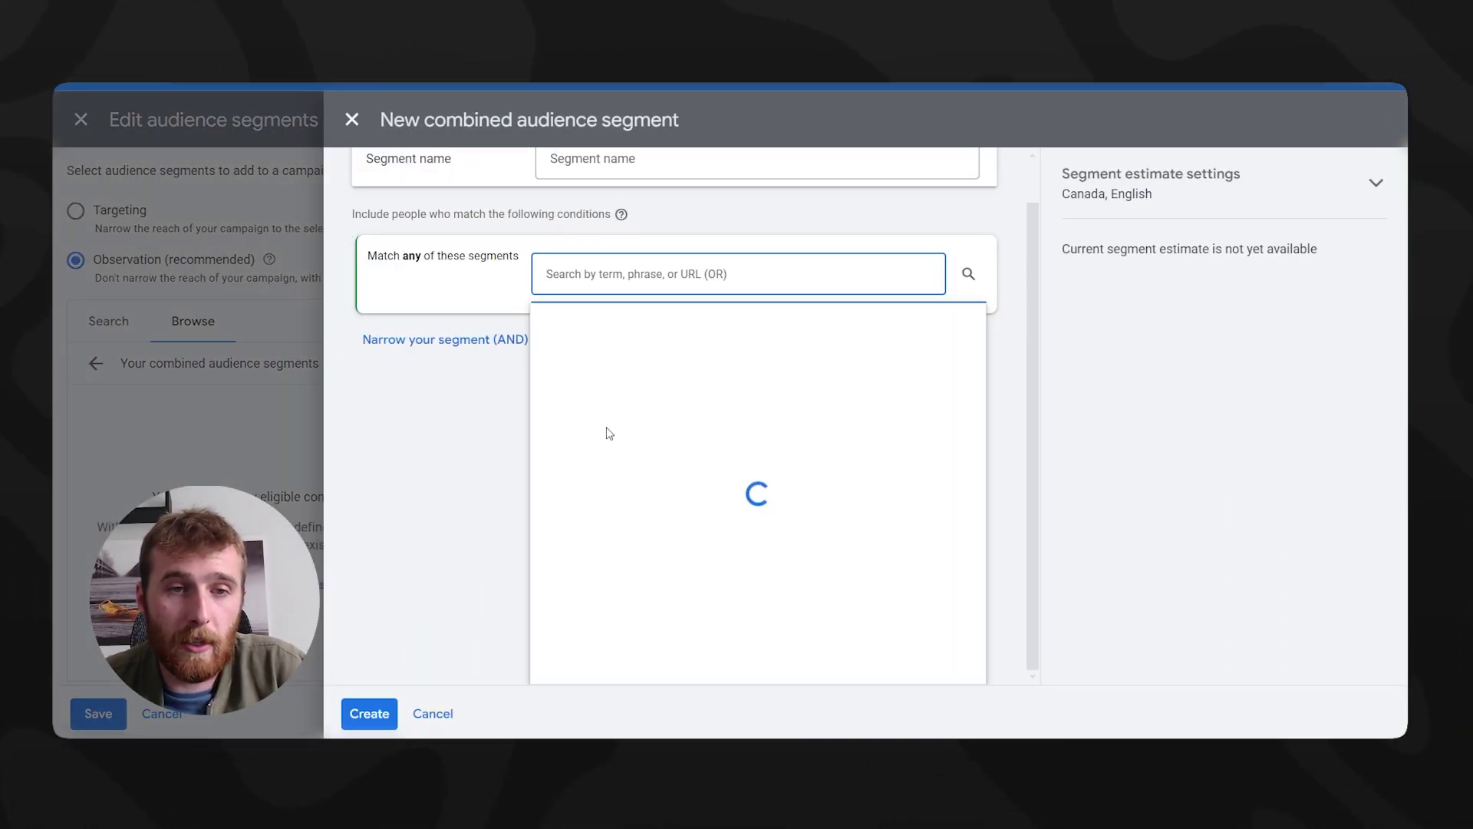
{"action": "left_click", "coordinate": [464, 422]}
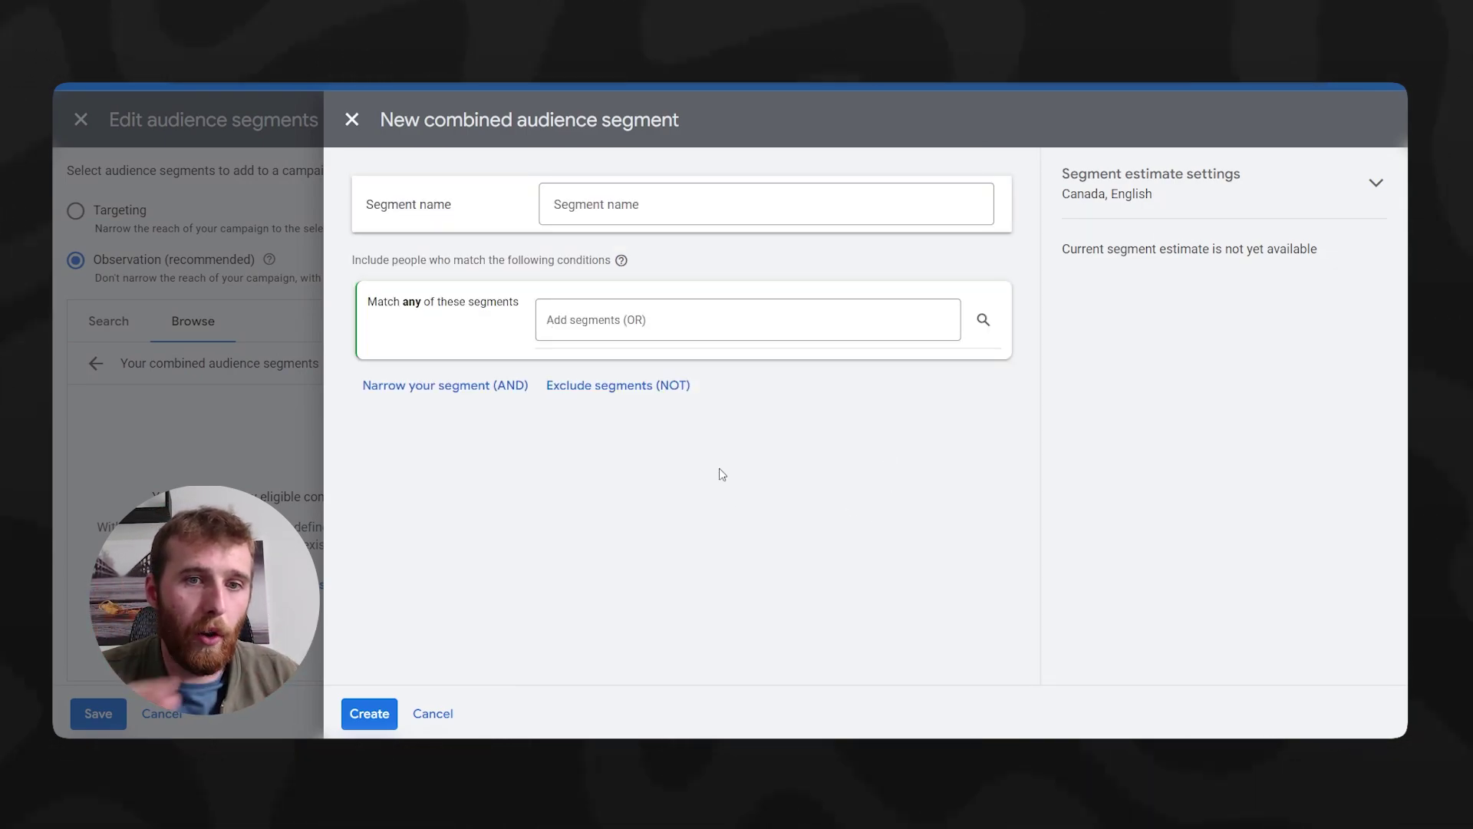
{"action": "left_click", "coordinate": [433, 713]}
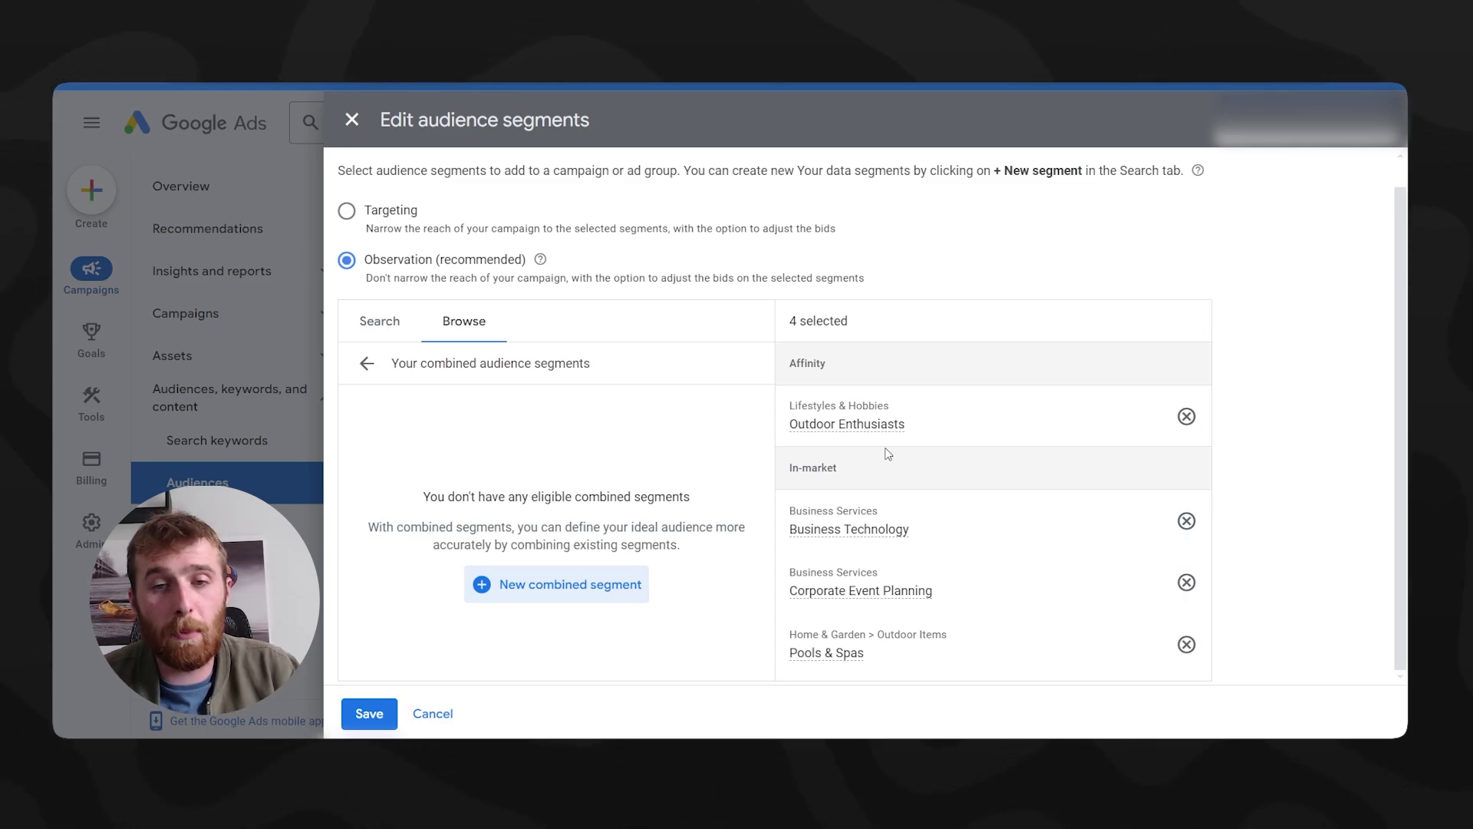
Return to the Search view and save the four audience segments
{"action": "left_click", "coordinate": [382, 324]}
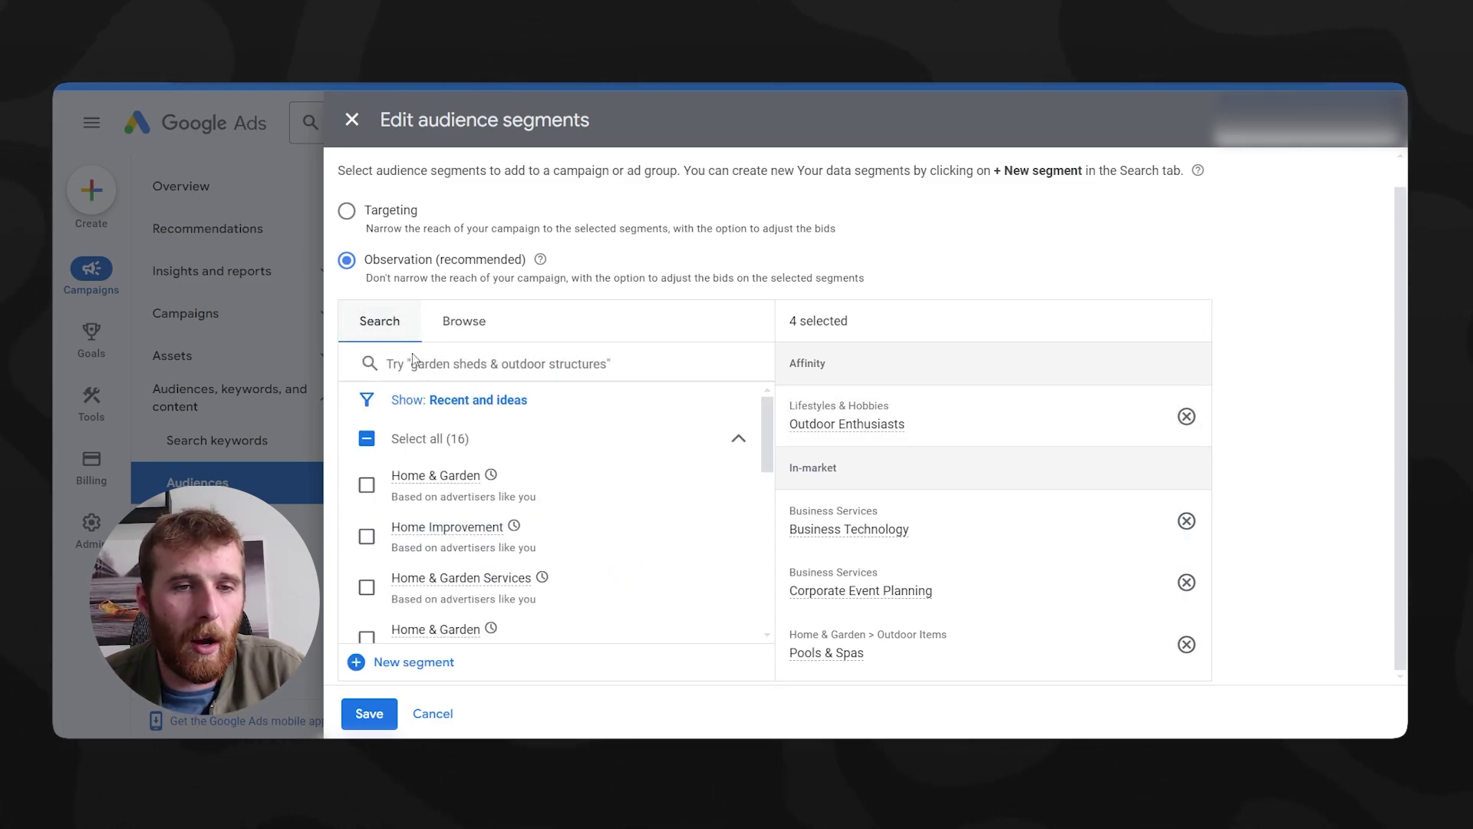
{"action": "scroll", "coordinate": [625, 583], "scroll_direction": "down", "scroll_amount": 5}
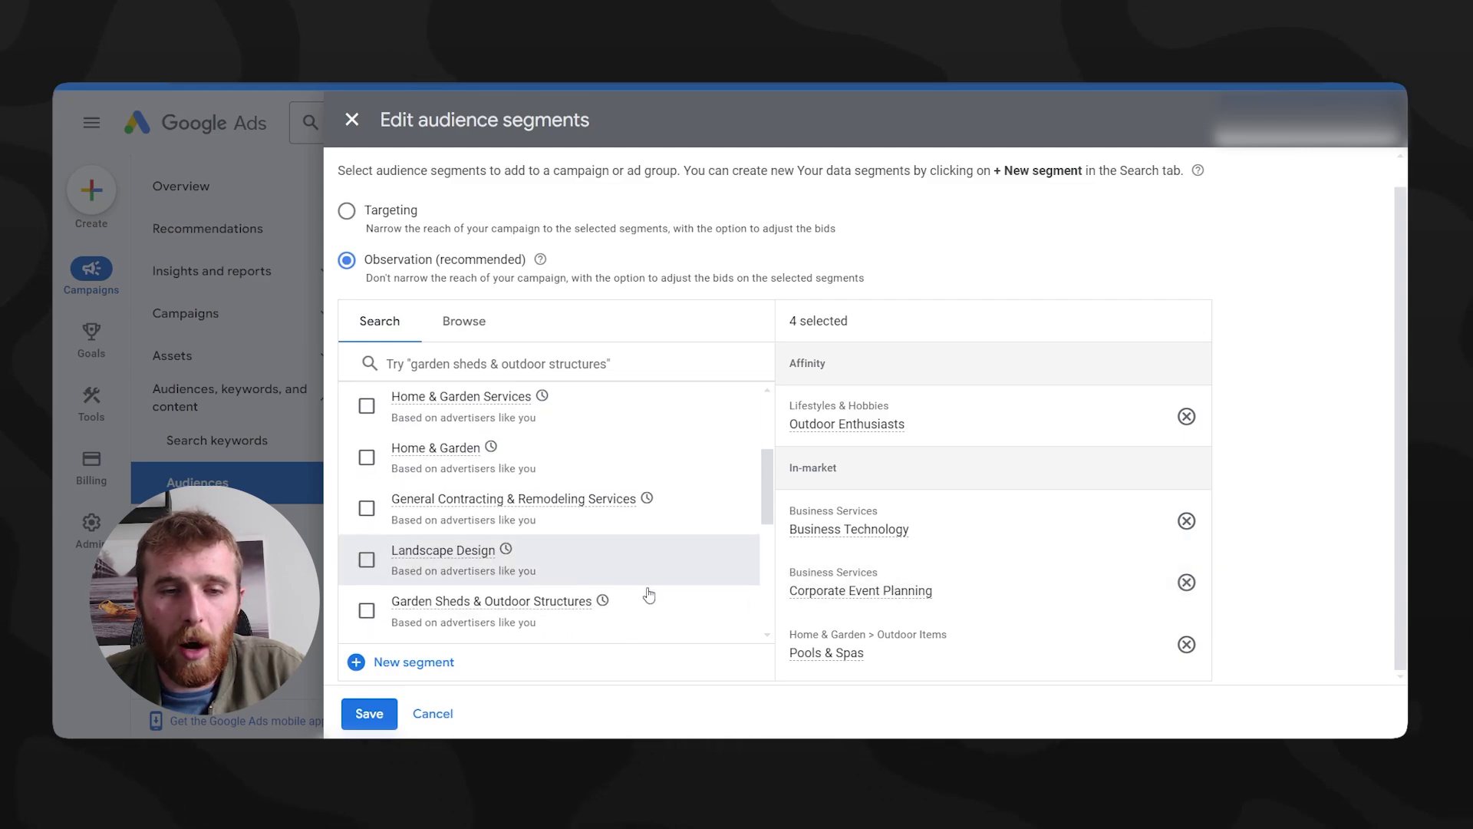
{"action": "scroll", "coordinate": [649, 594], "scroll_direction": "down", "scroll_amount": 4}
{"action": "left_click", "coordinate": [371, 723]}
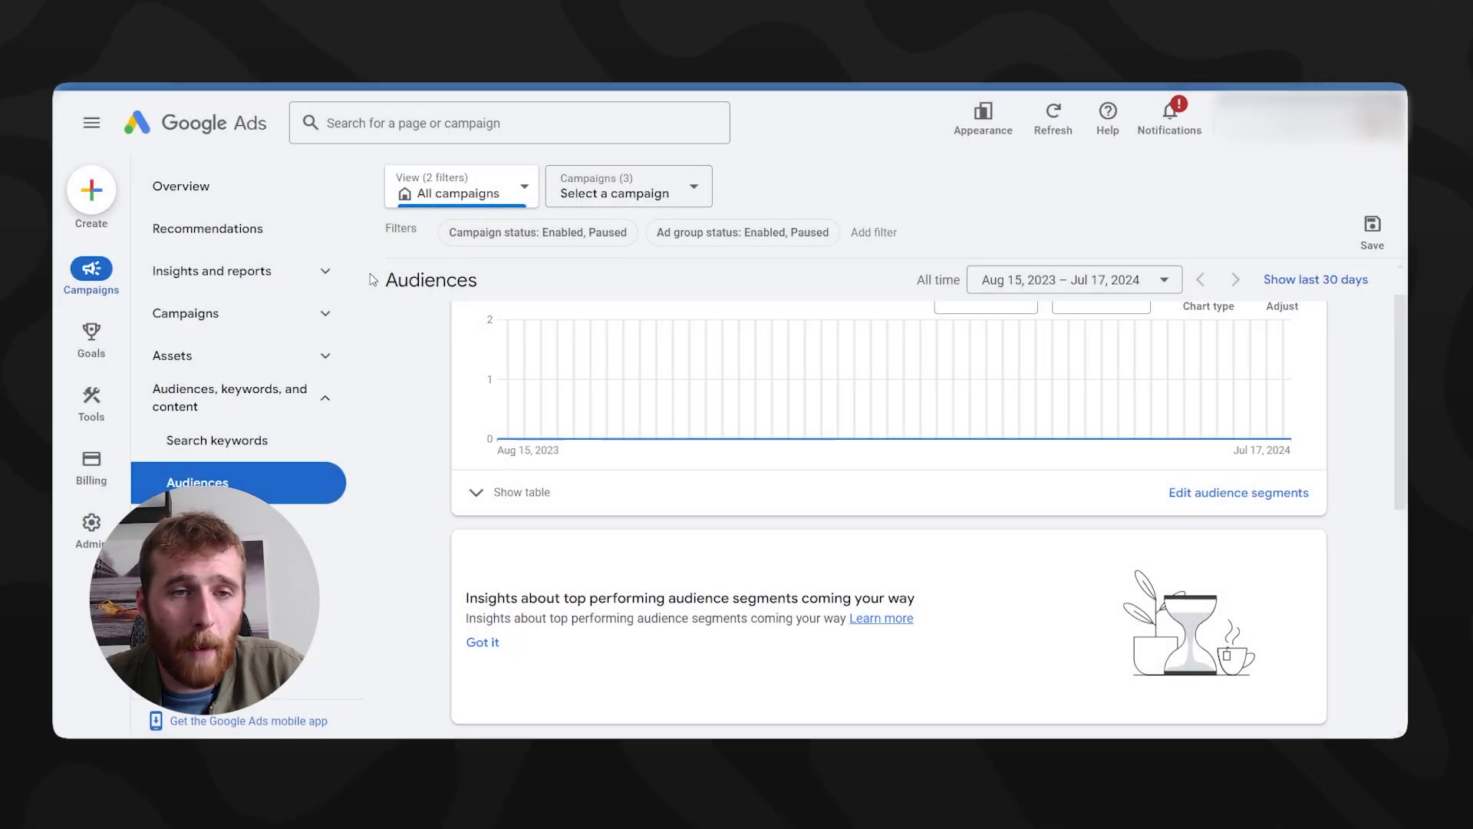
On the Demographics card, view Household income, then Age, then Gender breakdowns
{"action": "scroll", "coordinate": [875, 418], "scroll_direction": "up", "scroll_amount": 1}
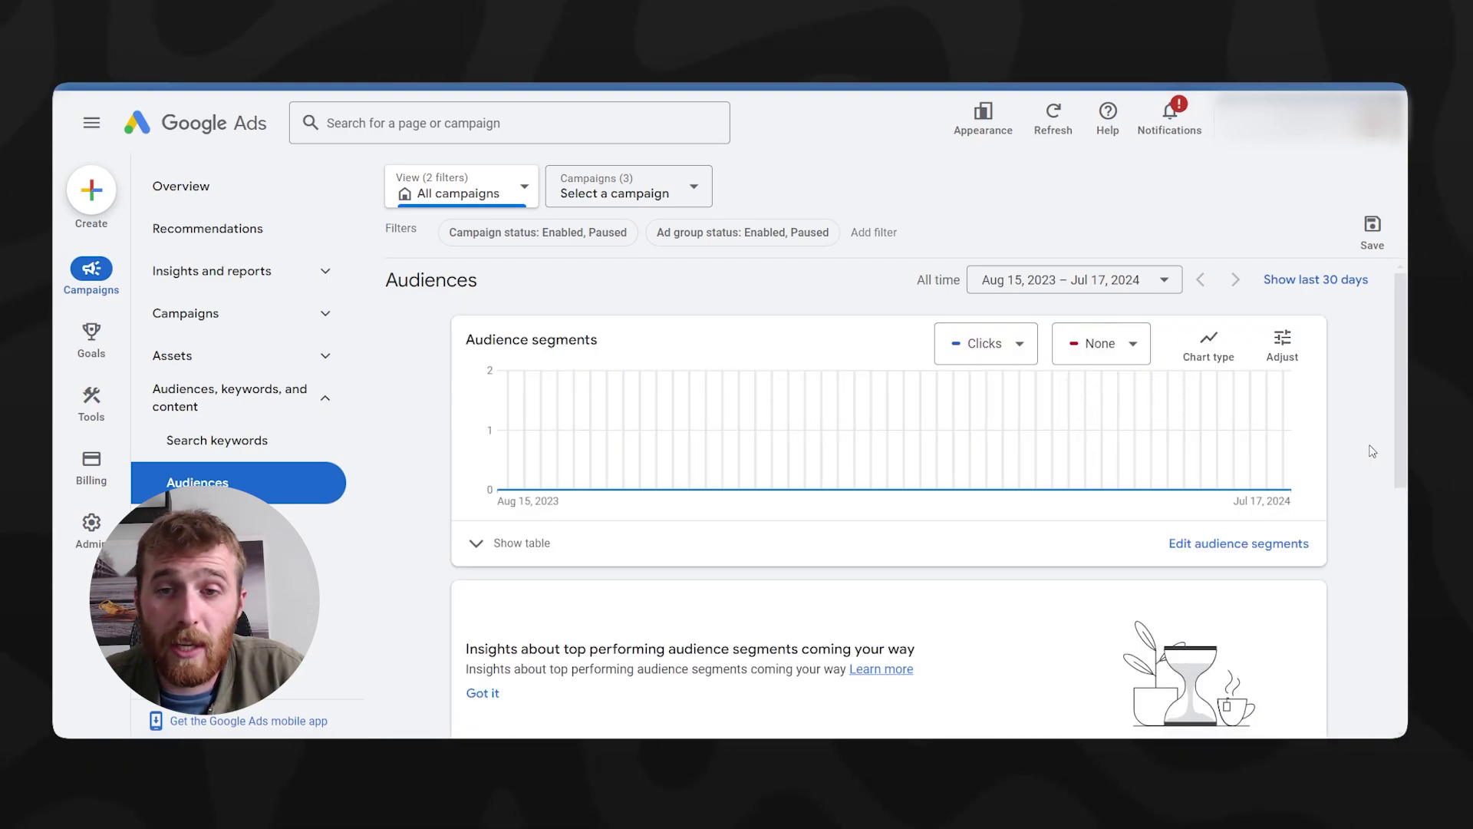
{"action": "scroll", "coordinate": [1373, 450], "scroll_direction": "down", "scroll_amount": 3}
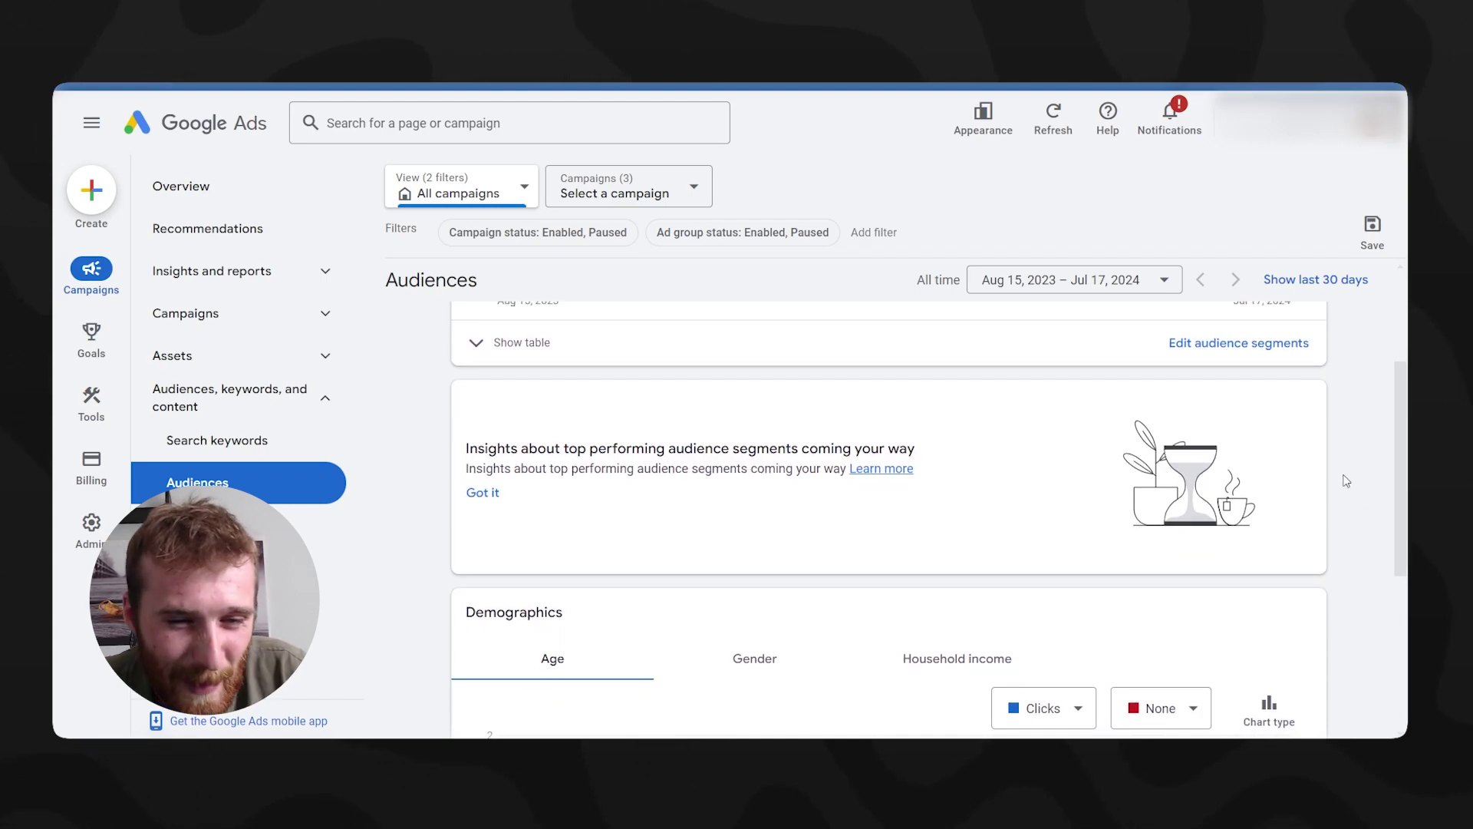
{"action": "scroll", "coordinate": [1347, 481], "scroll_direction": "down", "scroll_amount": 3}
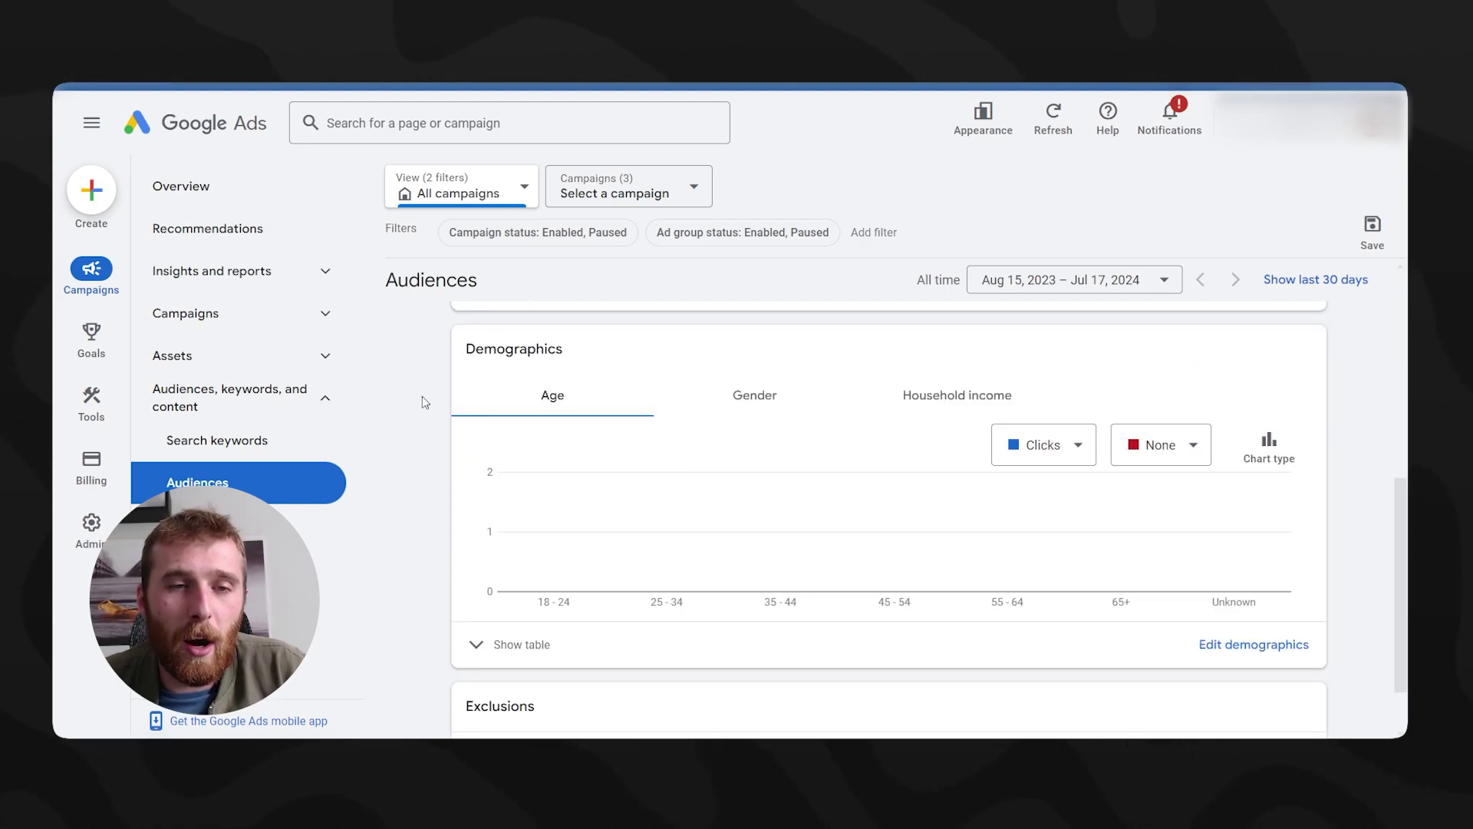
{"action": "left_click_drag", "start_coordinate": [585, 355], "coordinate": [465, 351]}
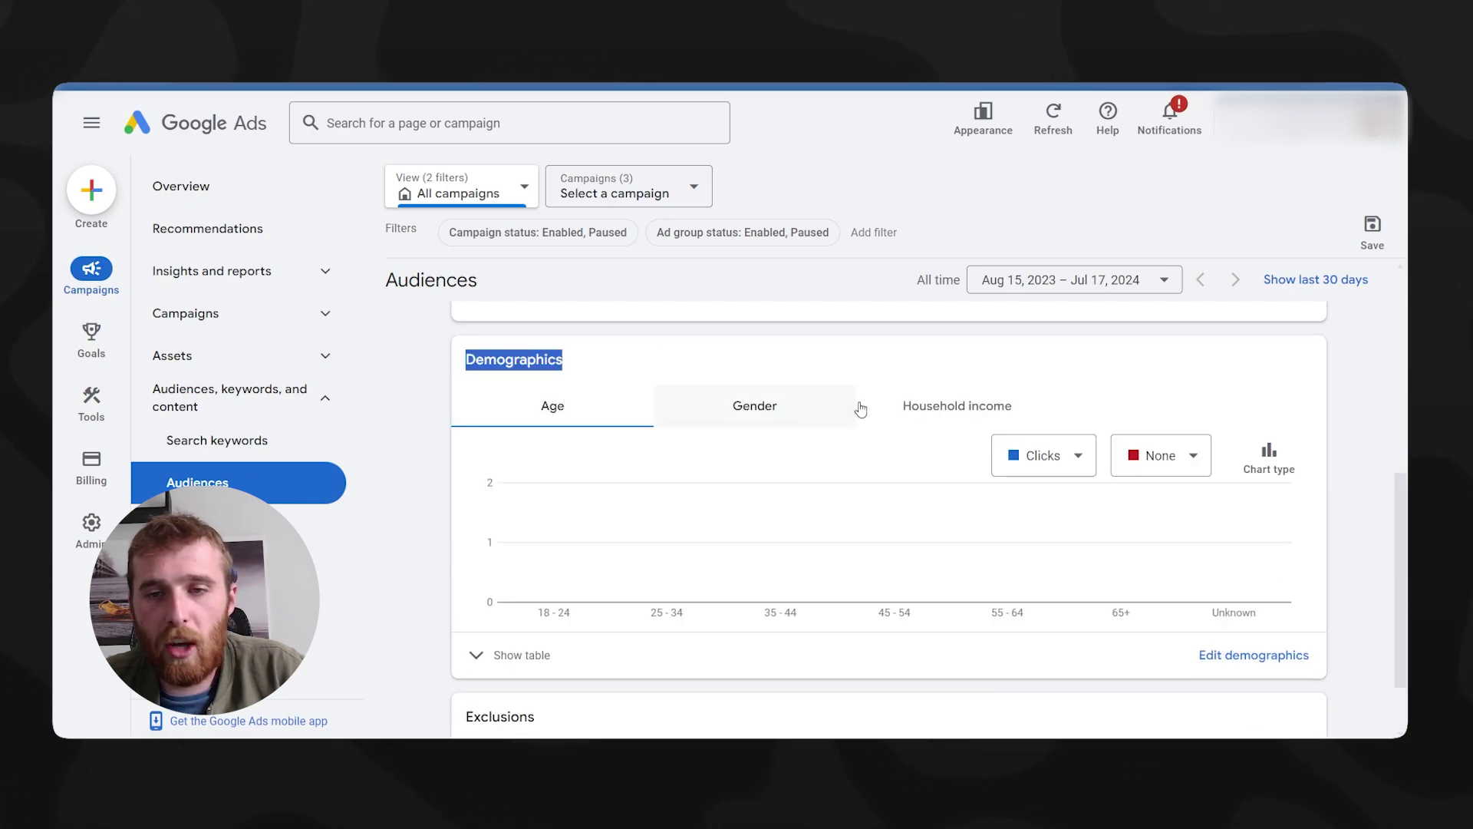
{"action": "left_click", "coordinate": [972, 412]}
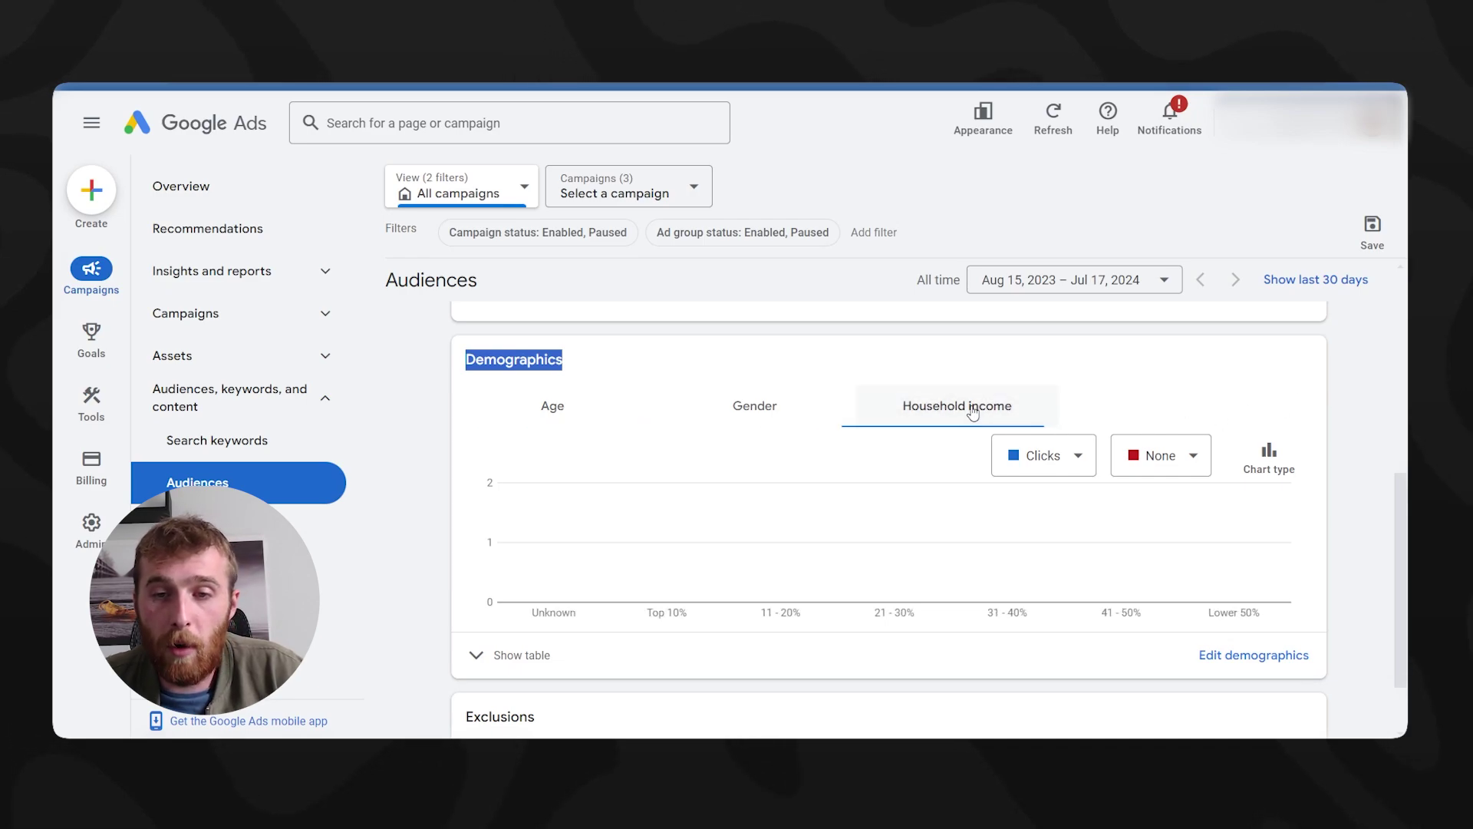
{"action": "left_click", "coordinate": [569, 395]}
{"action": "left_click", "coordinate": [799, 411]}
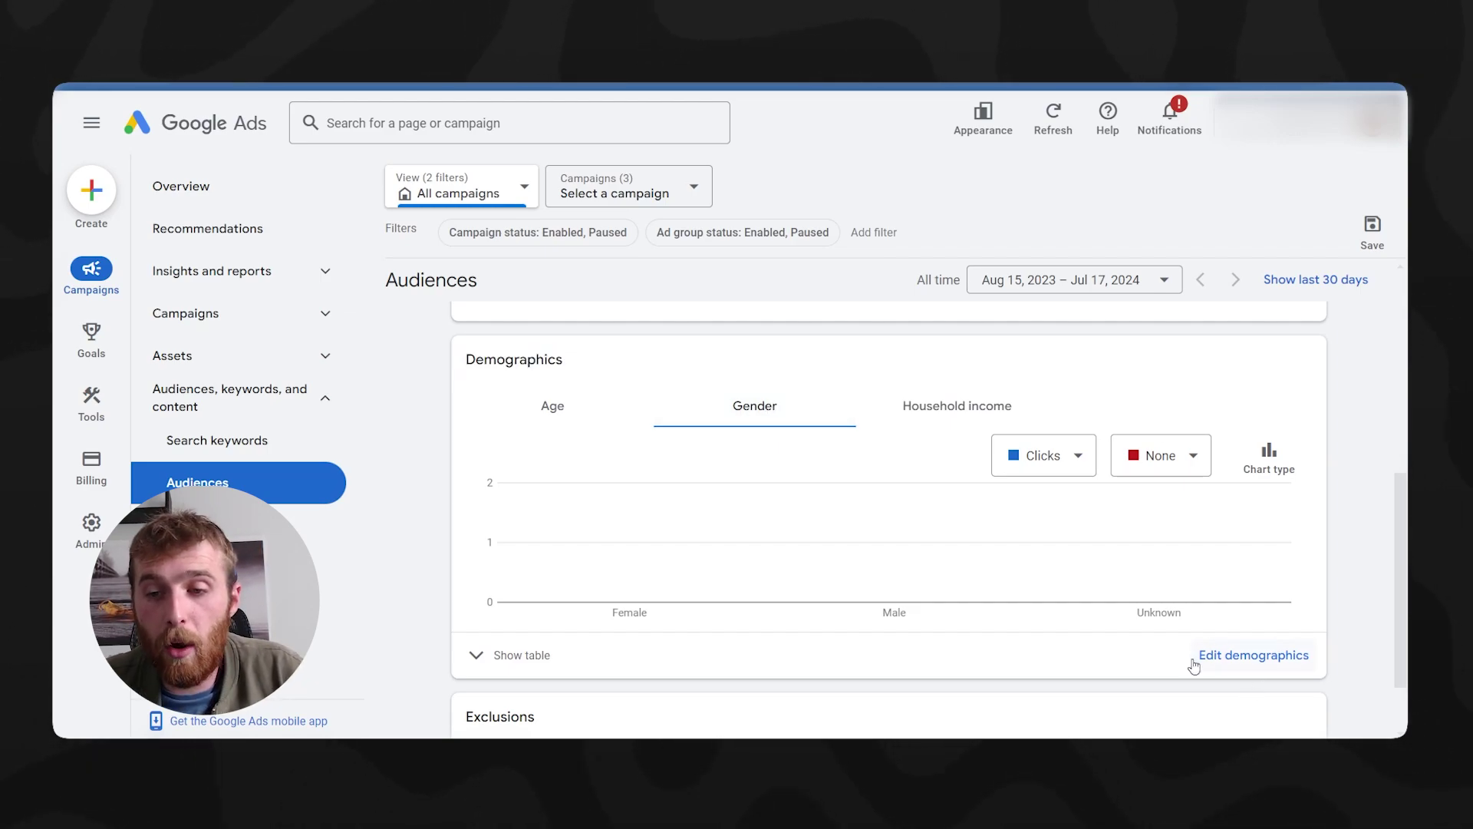
Open demographics editing for the Pool Installation - Coastal Edge Pools > Above Ground Pools ad group
{"action": "left_click", "coordinate": [1240, 654]}
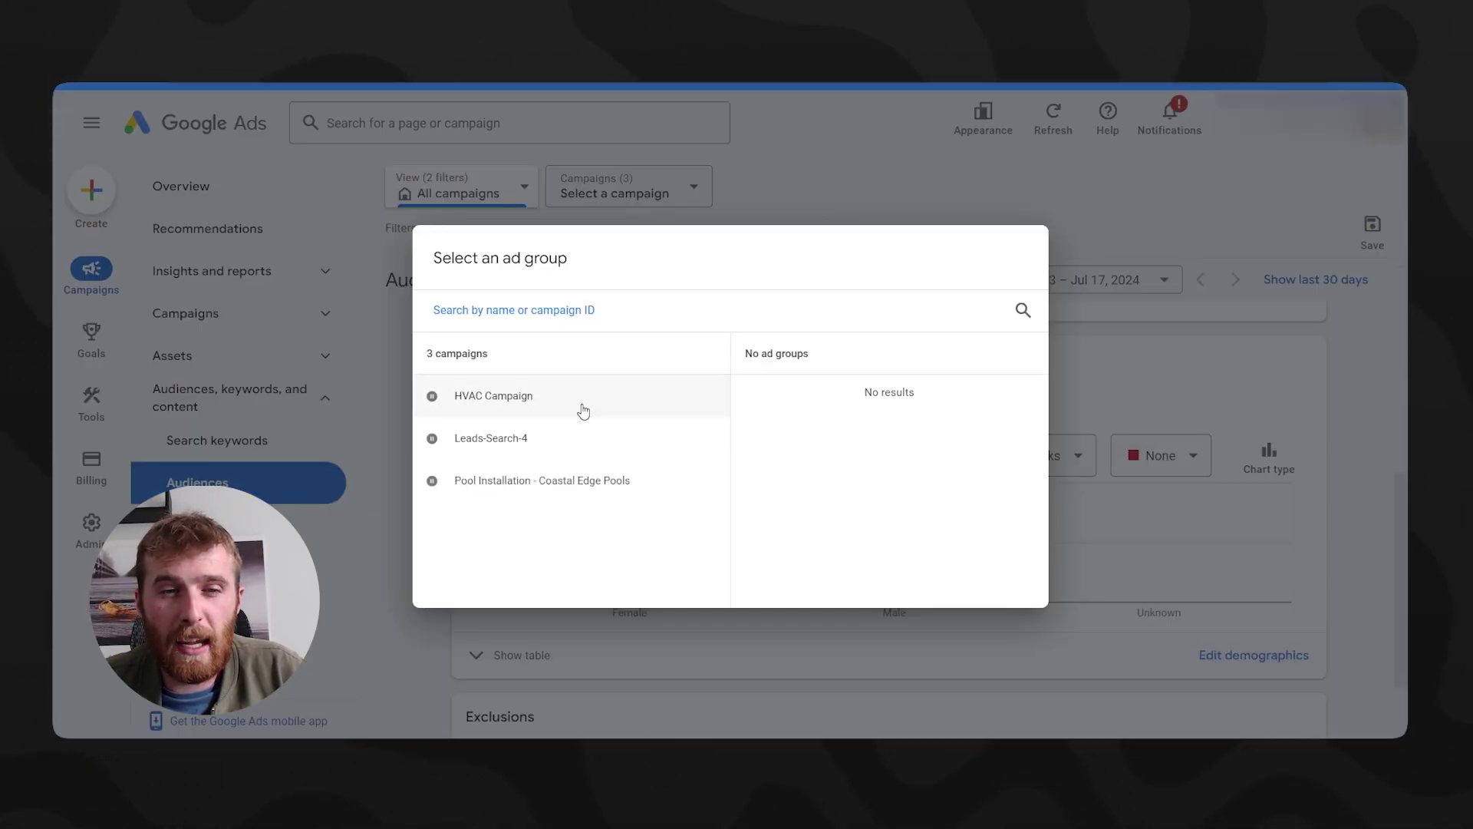
{"action": "left_click", "coordinate": [578, 408]}
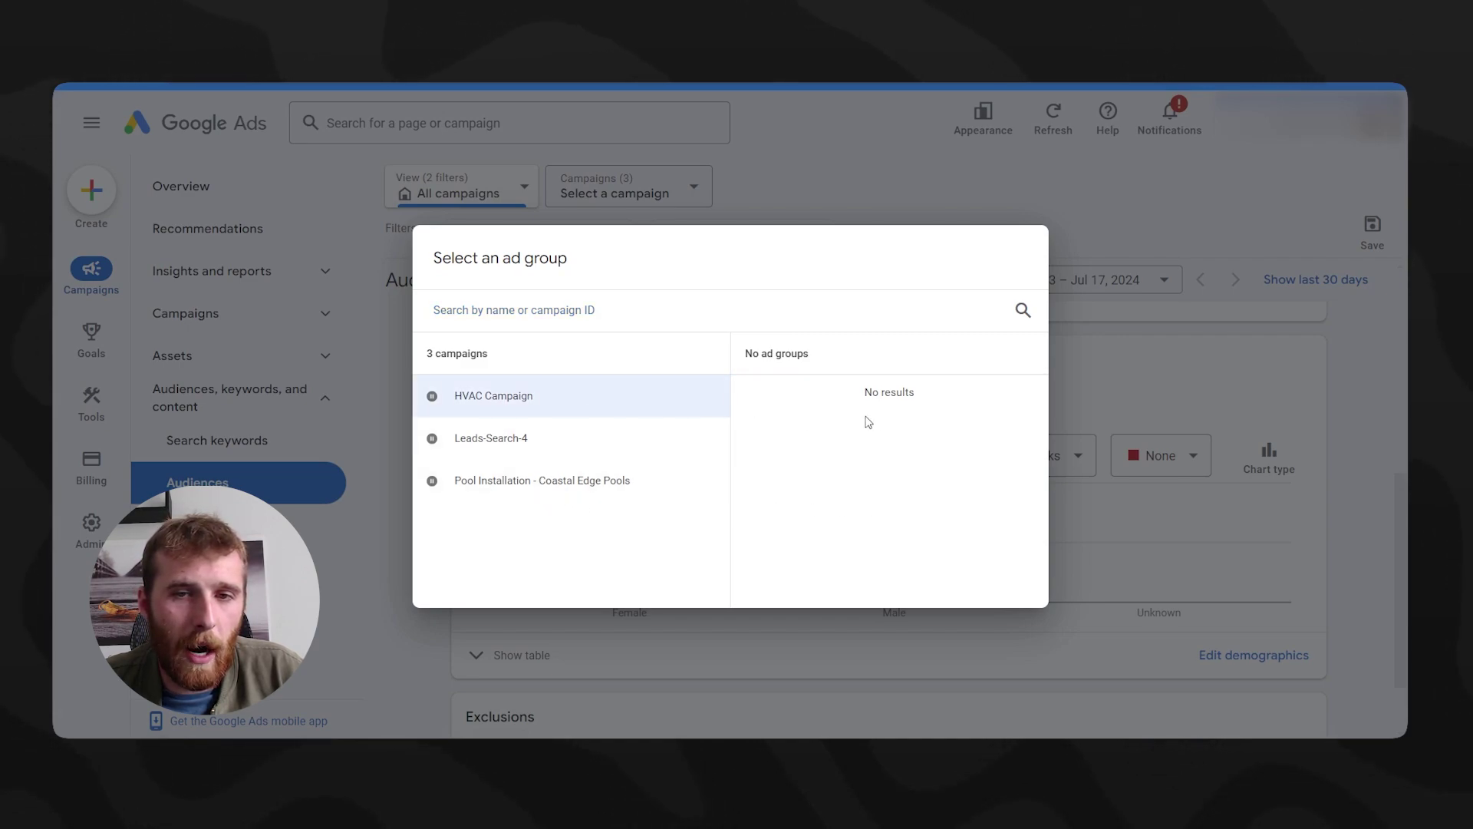
{"action": "left_click", "coordinate": [533, 478]}
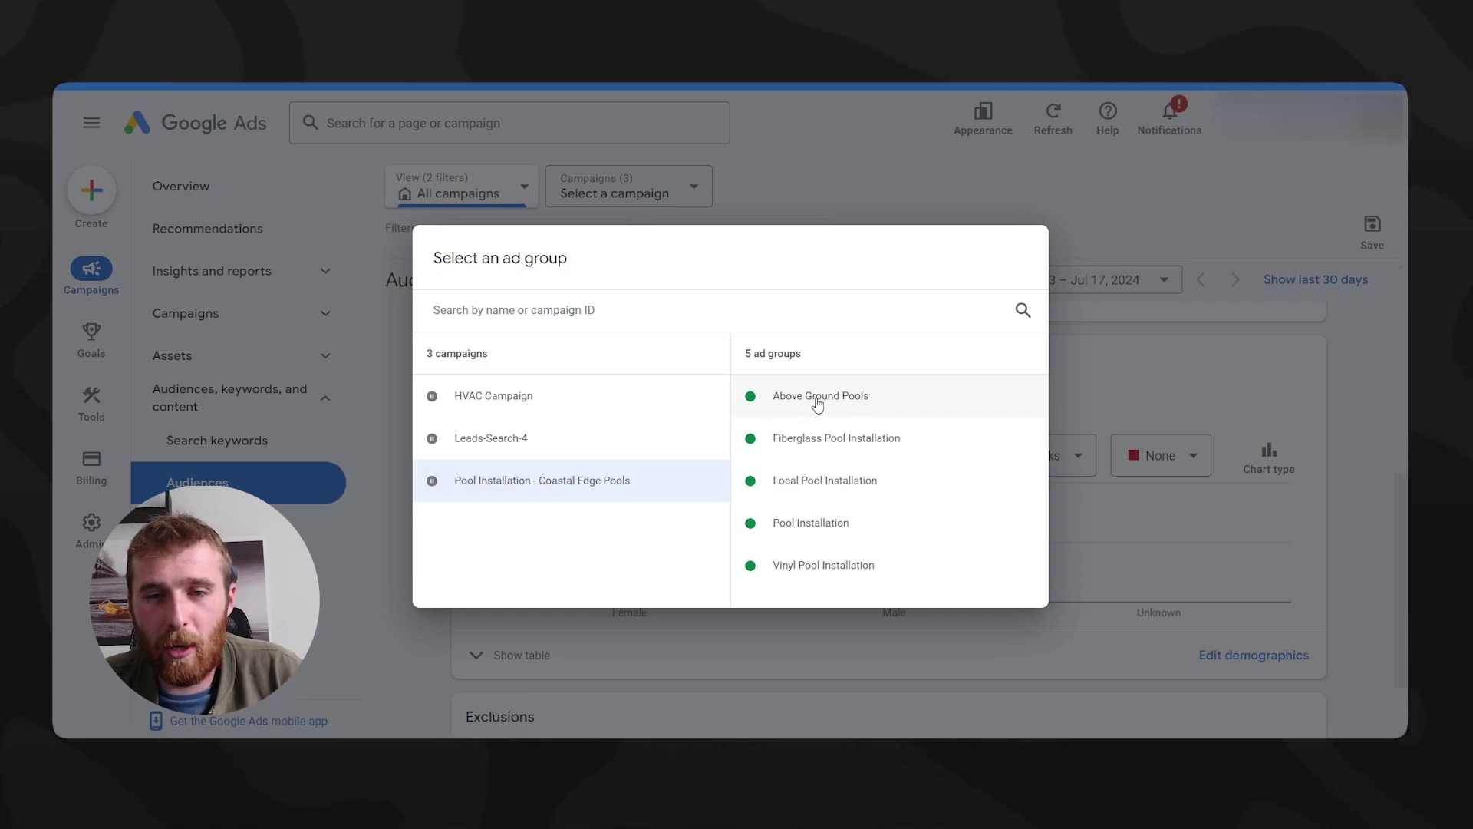
{"action": "left_click", "coordinate": [814, 402]}
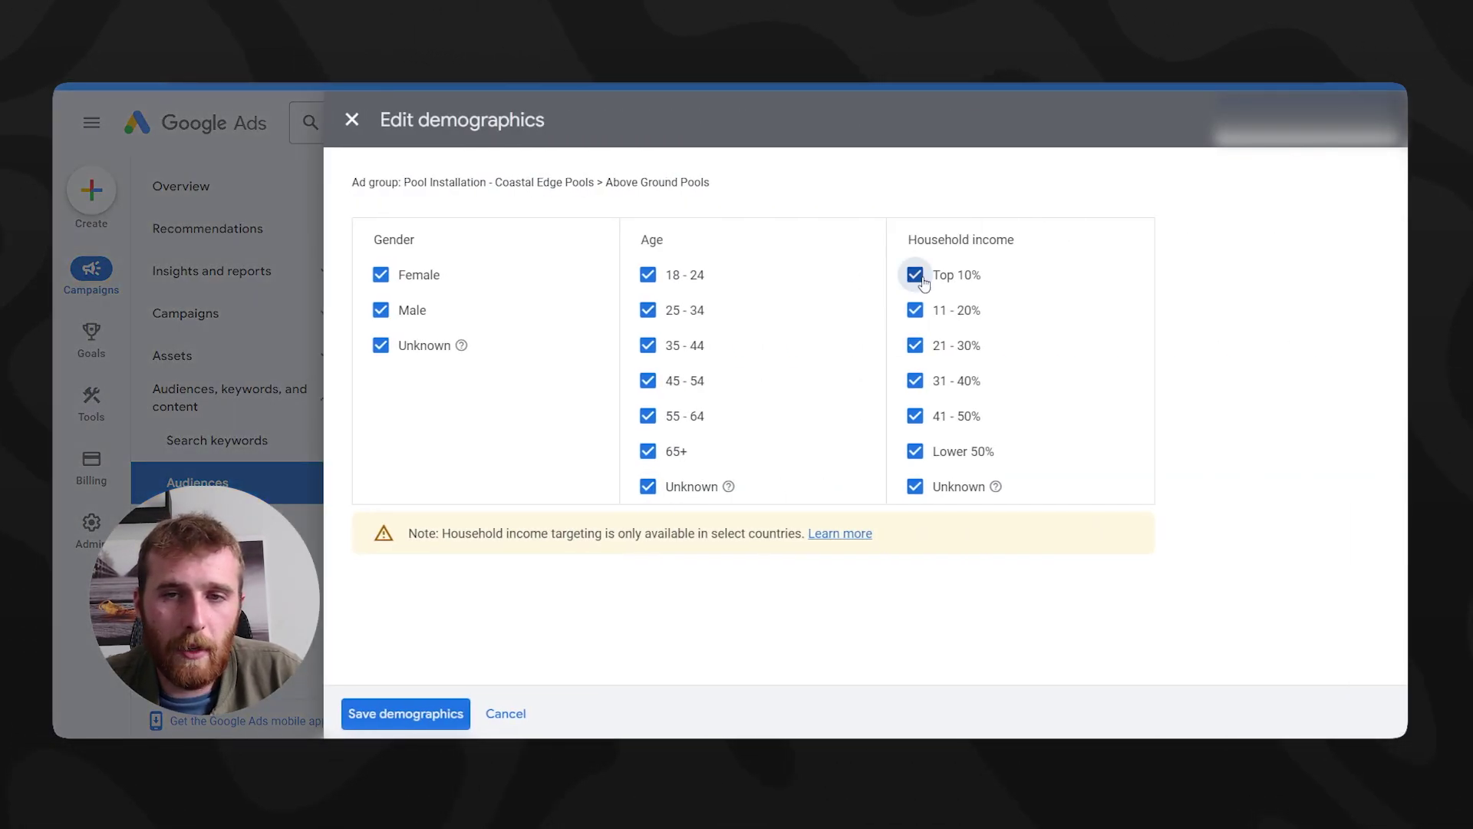
{"action": "left_click", "coordinate": [916, 275]}
{"action": "left_click", "coordinate": [920, 276]}
{"action": "left_click", "coordinate": [916, 310]}
{"action": "left_click", "coordinate": [944, 310]}
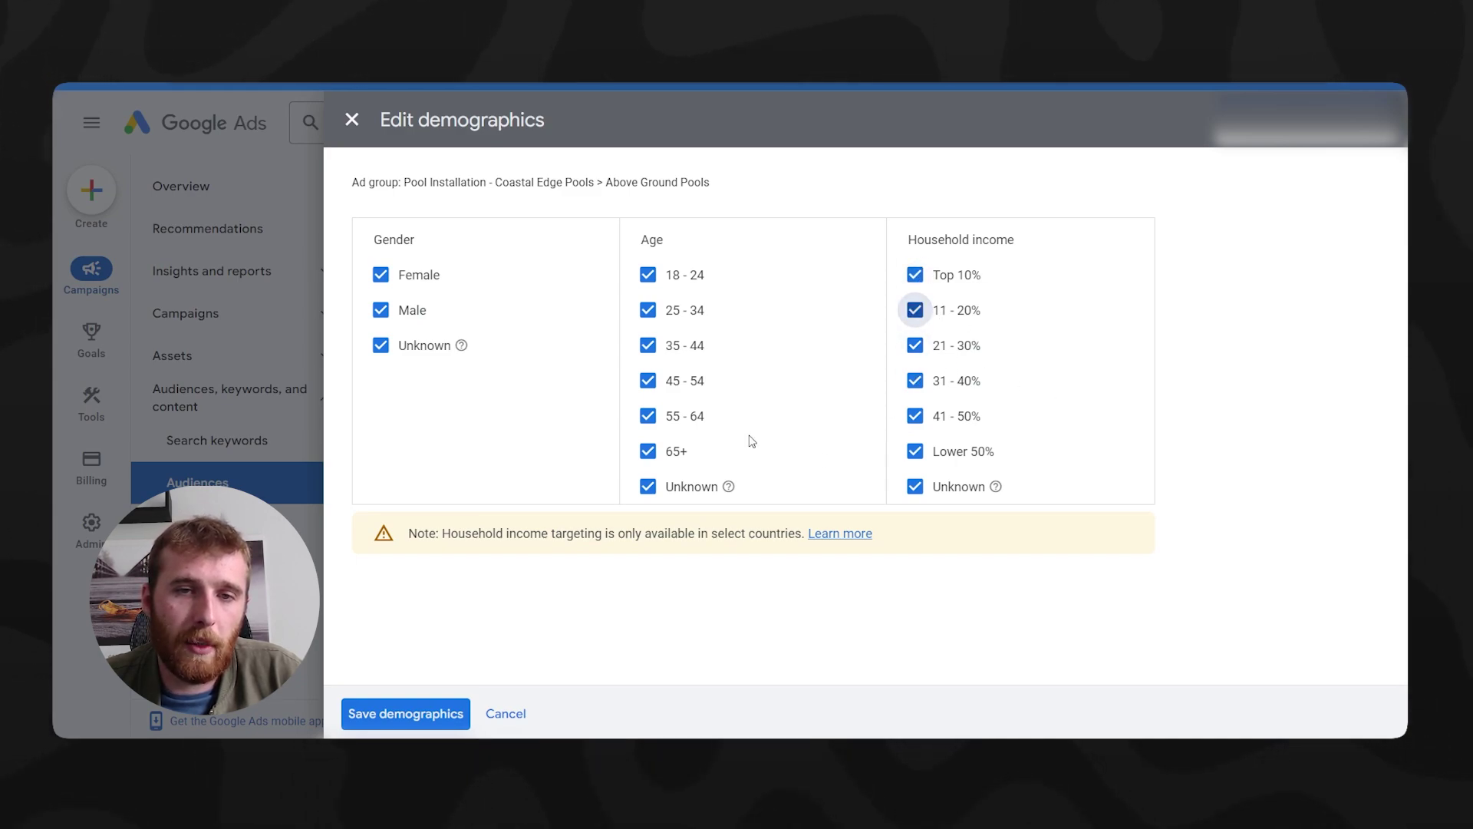
Uncheck ages 35-44, 45-54, 55-64 and 65+
{"action": "left_click", "coordinate": [648, 345]}
{"action": "left_click", "coordinate": [648, 380]}
{"action": "left_click", "coordinate": [648, 416]}
{"action": "left_click", "coordinate": [647, 451]}
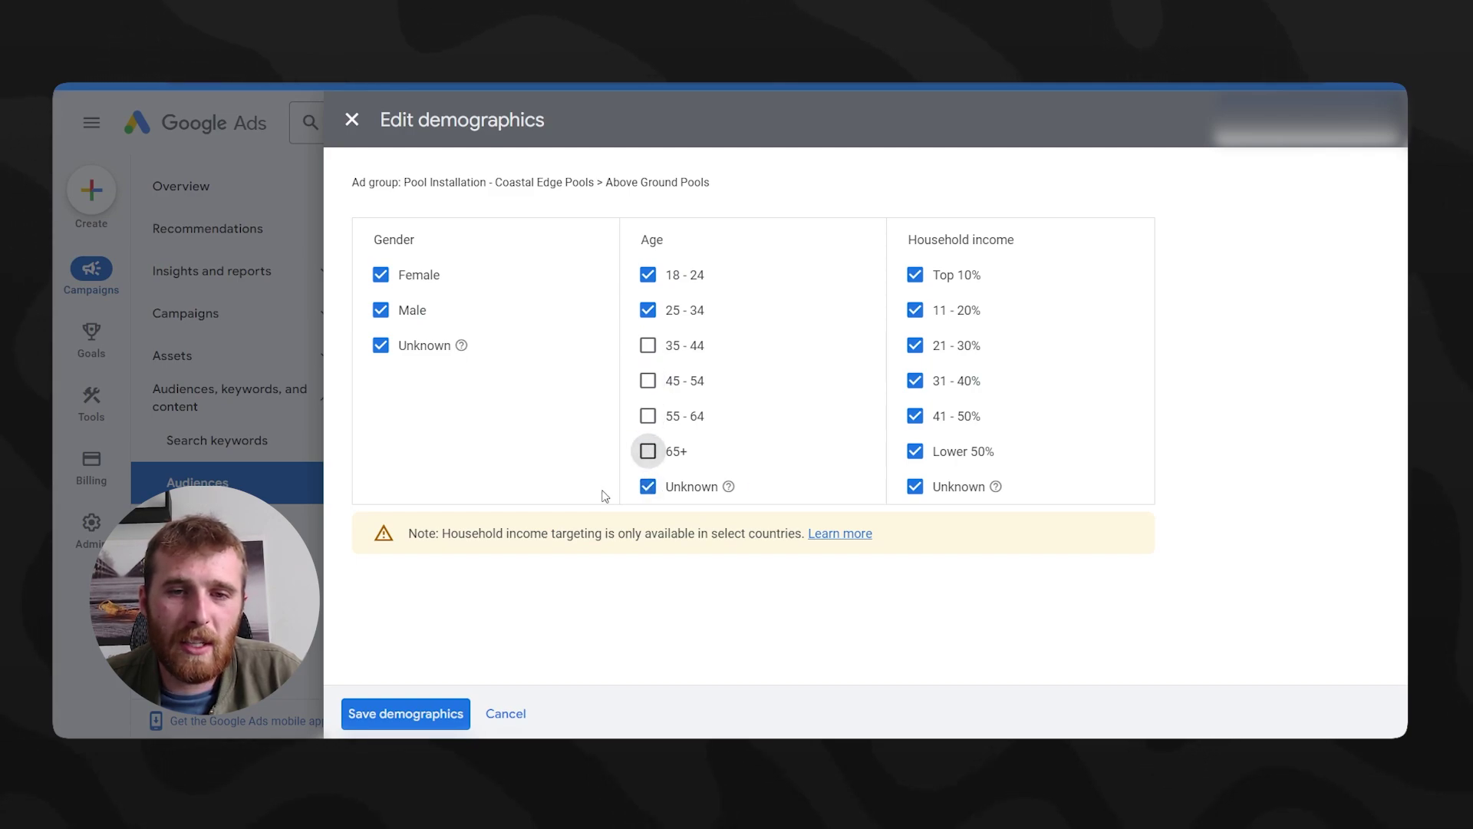
{"action": "mouse_move", "coordinate": [730, 491]}
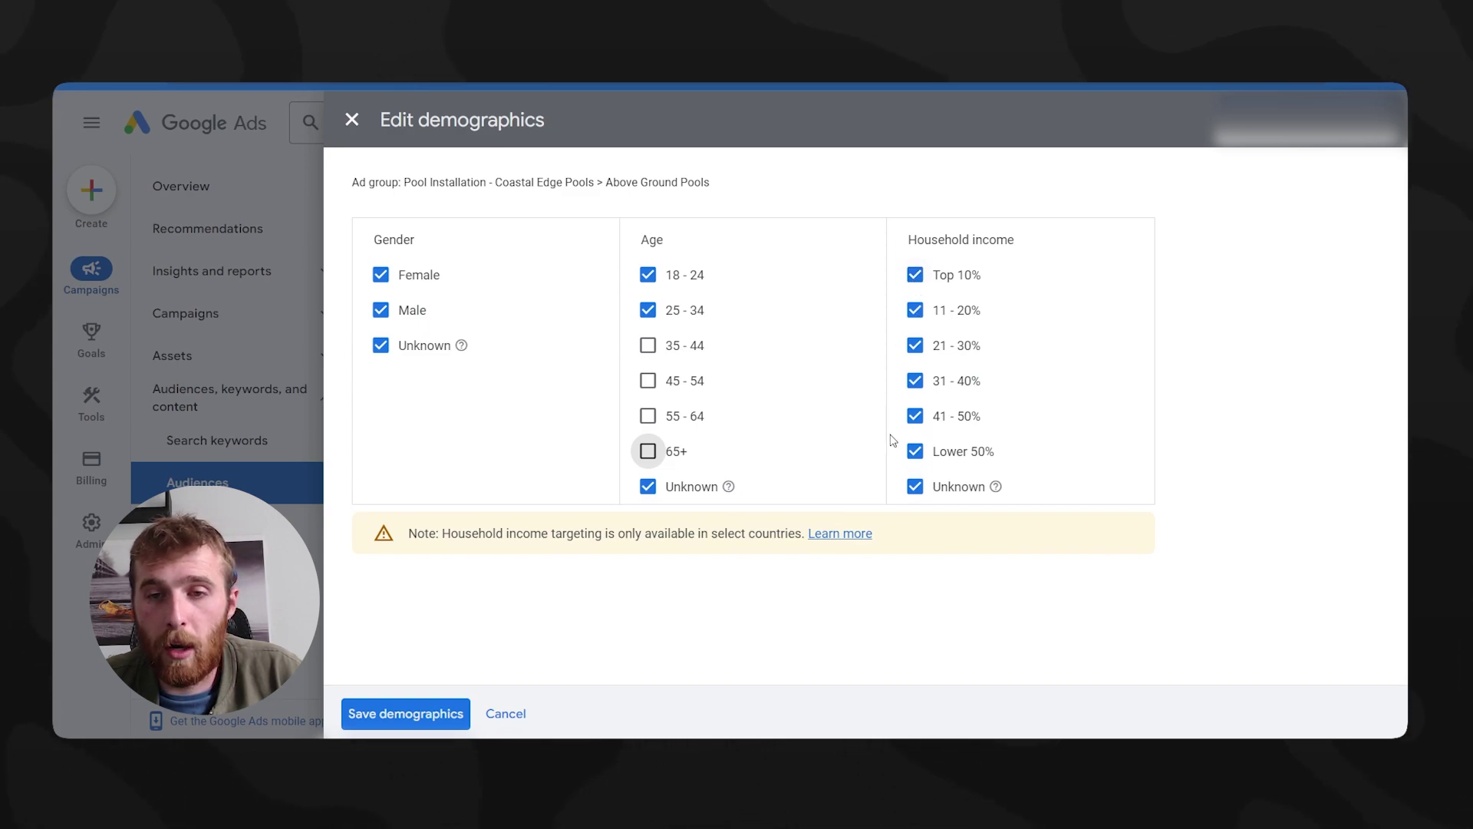
Uncheck the Top 10% through 41-50% income brackets and Male and Unknown gender, then save
{"action": "left_click", "coordinate": [914, 416]}
{"action": "left_click", "coordinate": [915, 381]}
{"action": "left_click", "coordinate": [915, 345]}
{"action": "left_click", "coordinate": [914, 310]}
{"action": "left_click", "coordinate": [914, 275]}
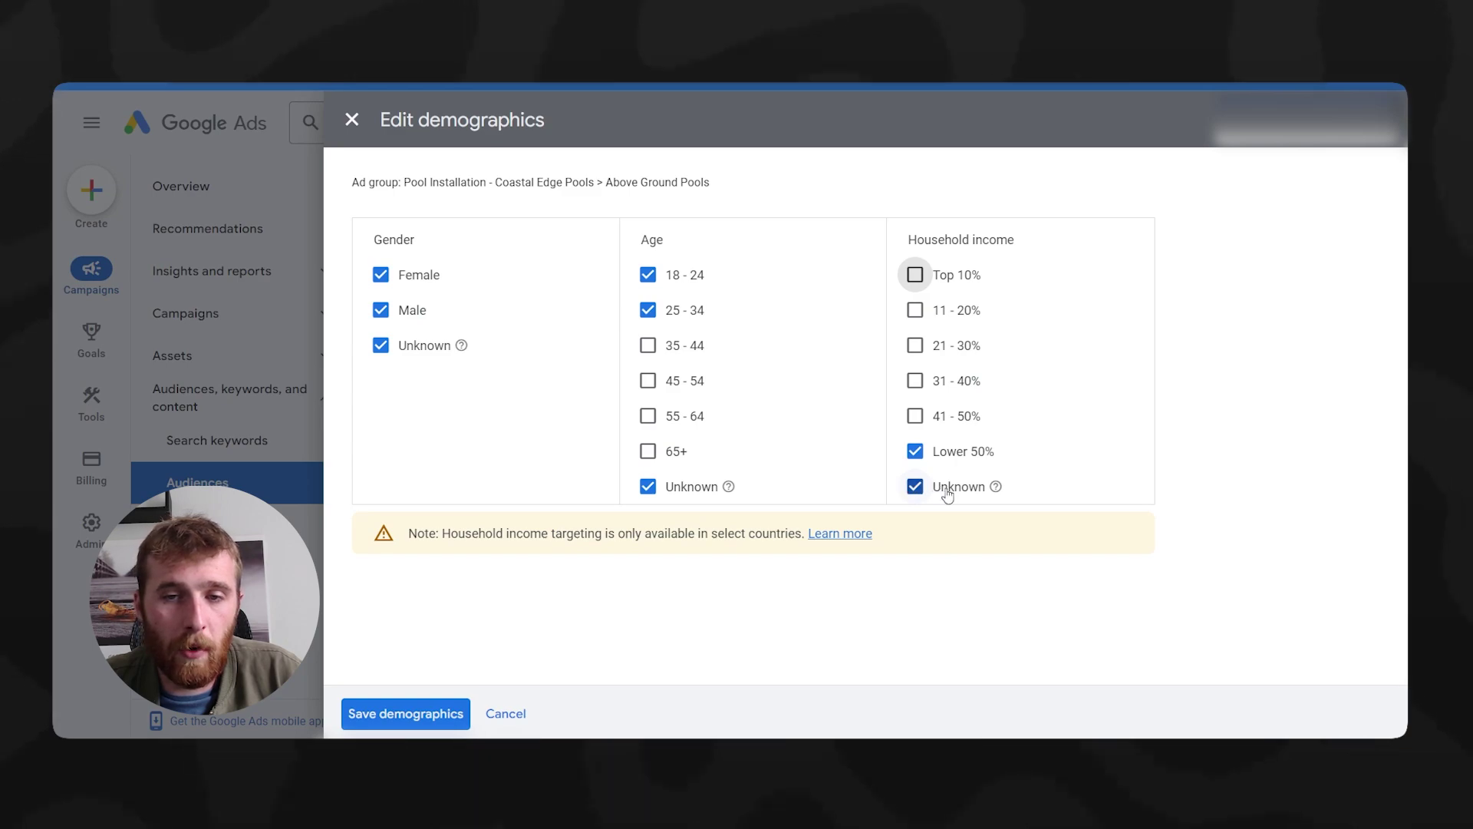
{"action": "left_click", "coordinate": [381, 310]}
{"action": "left_click", "coordinate": [380, 346]}
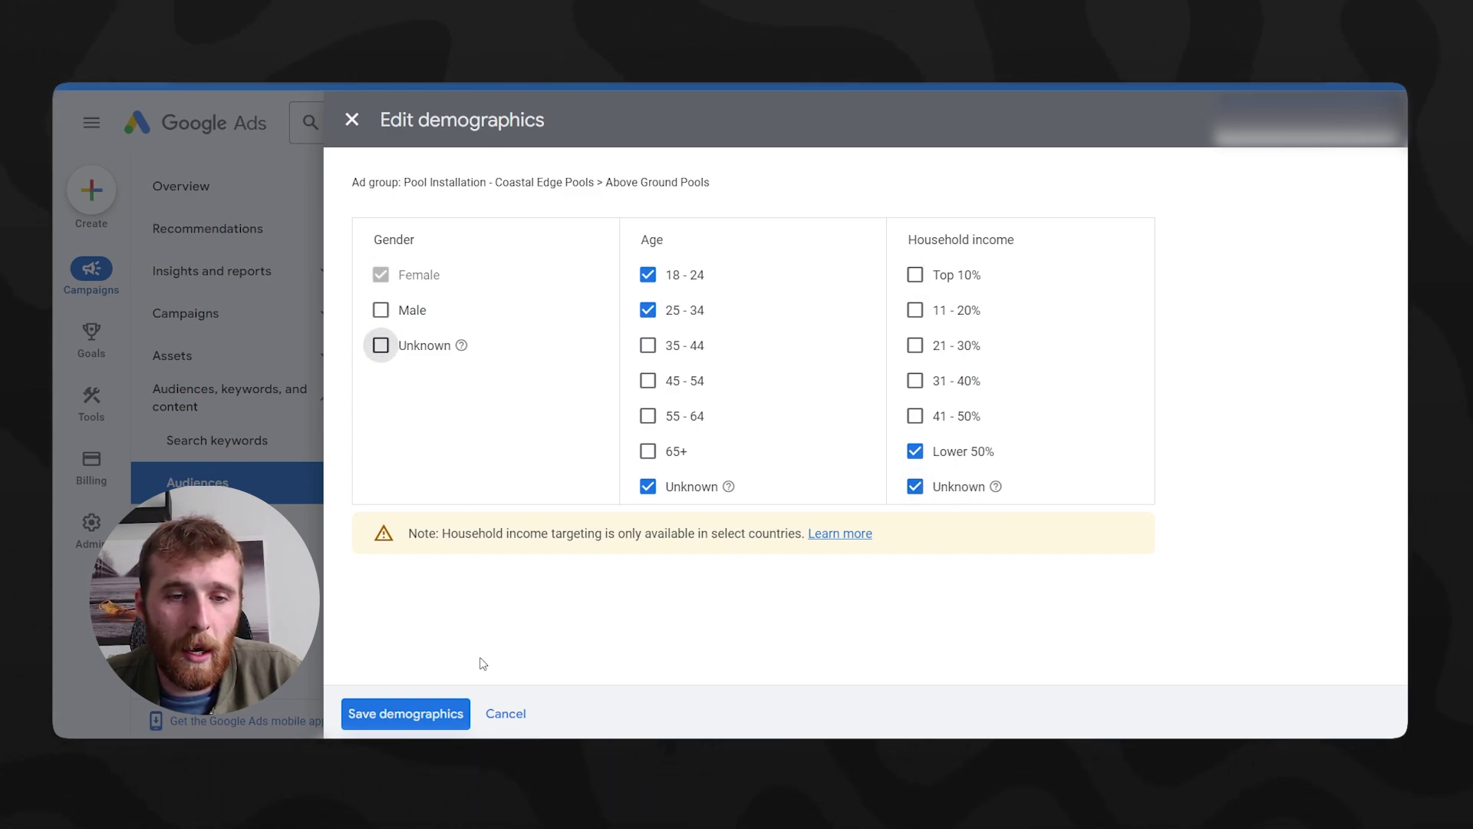
{"action": "left_click", "coordinate": [438, 715]}
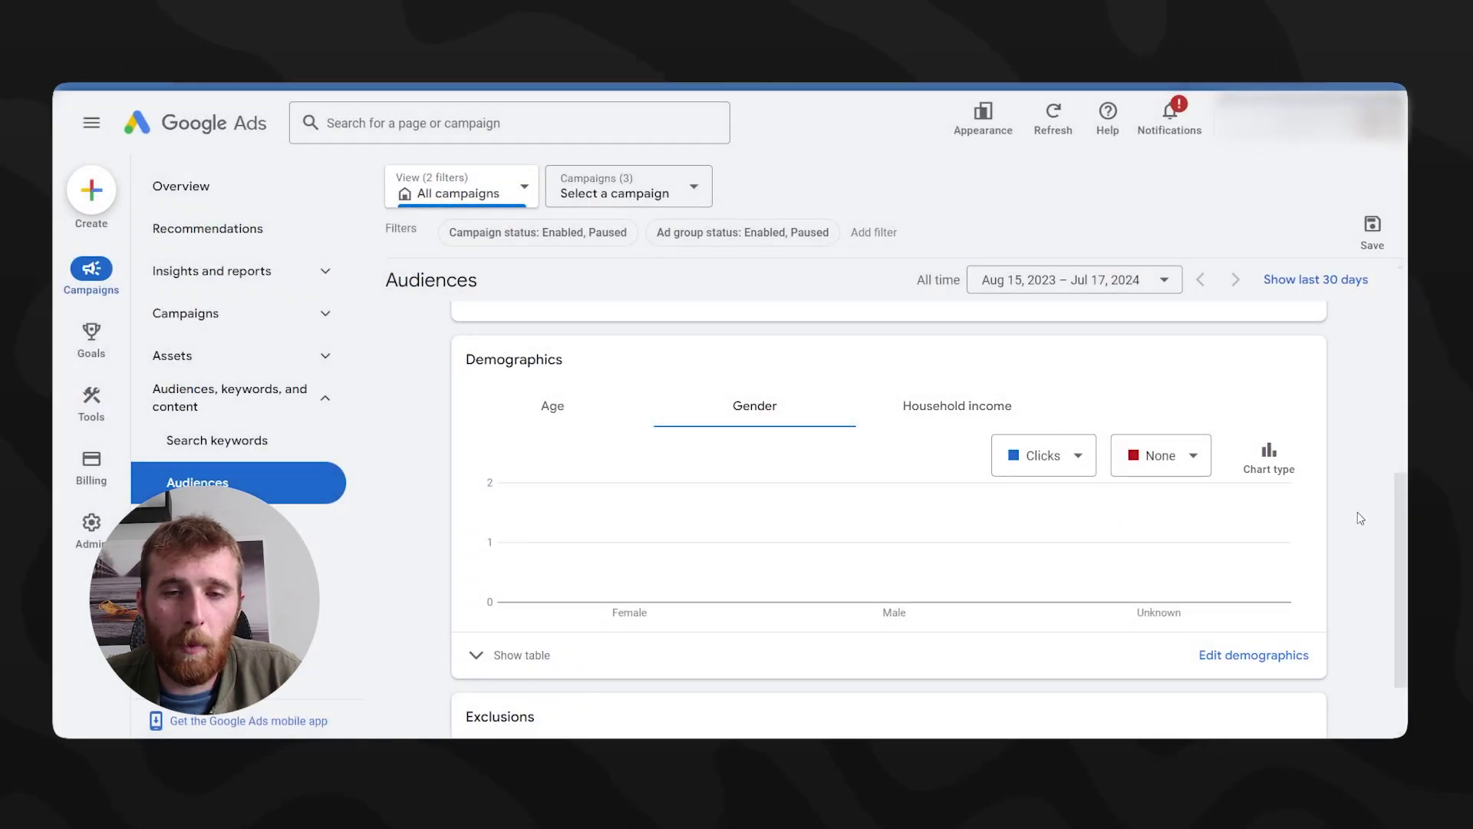
Show then hide the demographics breakdown table and scroll back up to Audience segments
{"action": "scroll", "coordinate": [1351, 550], "scroll_direction": "down", "scroll_amount": 1}
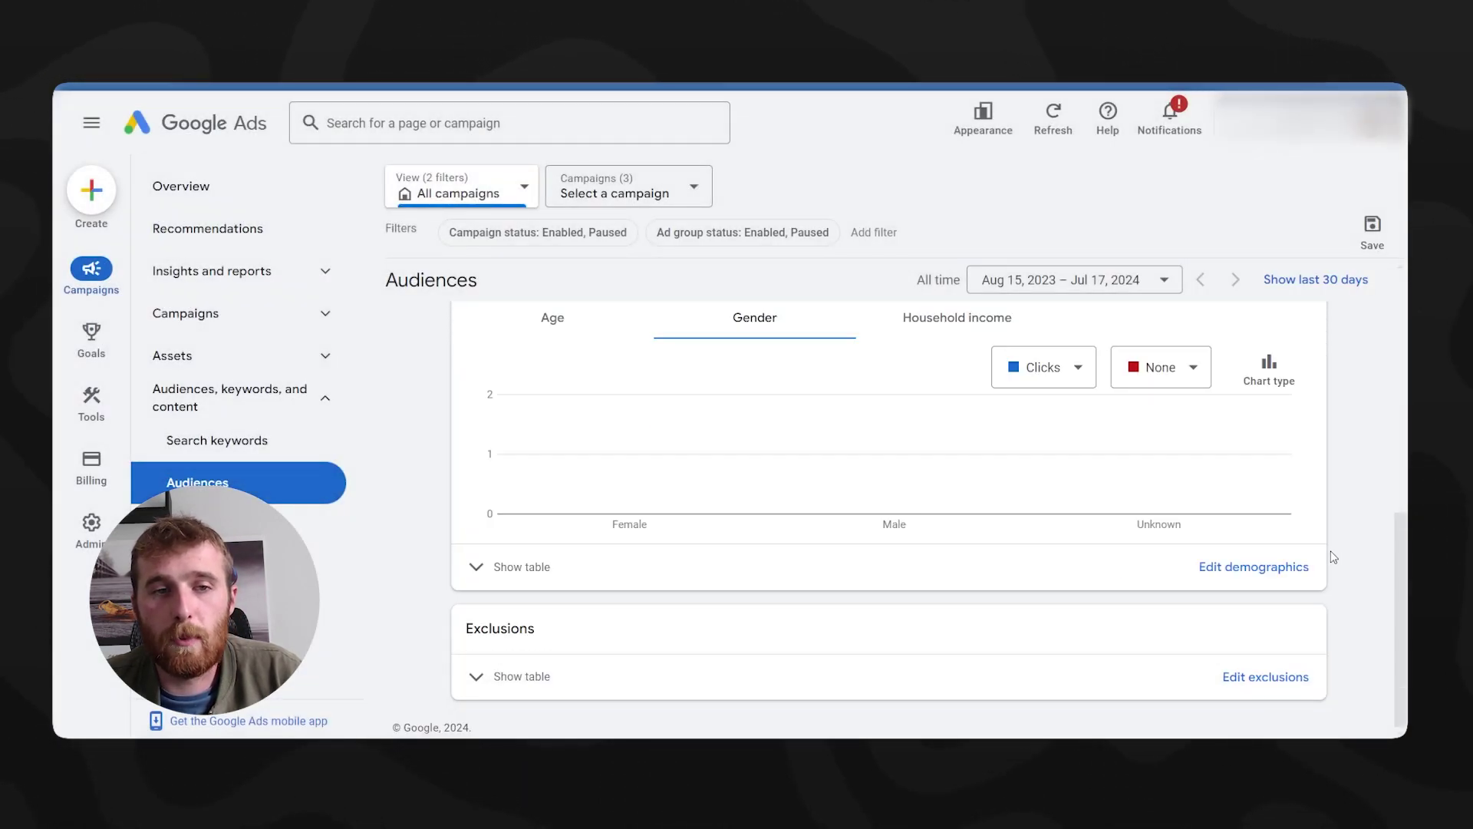
{"action": "scroll", "coordinate": [894, 537], "scroll_direction": "up", "scroll_amount": 1}
{"action": "left_click", "coordinate": [508, 654]}
{"action": "scroll", "coordinate": [483, 568], "scroll_direction": "down", "scroll_amount": 1}
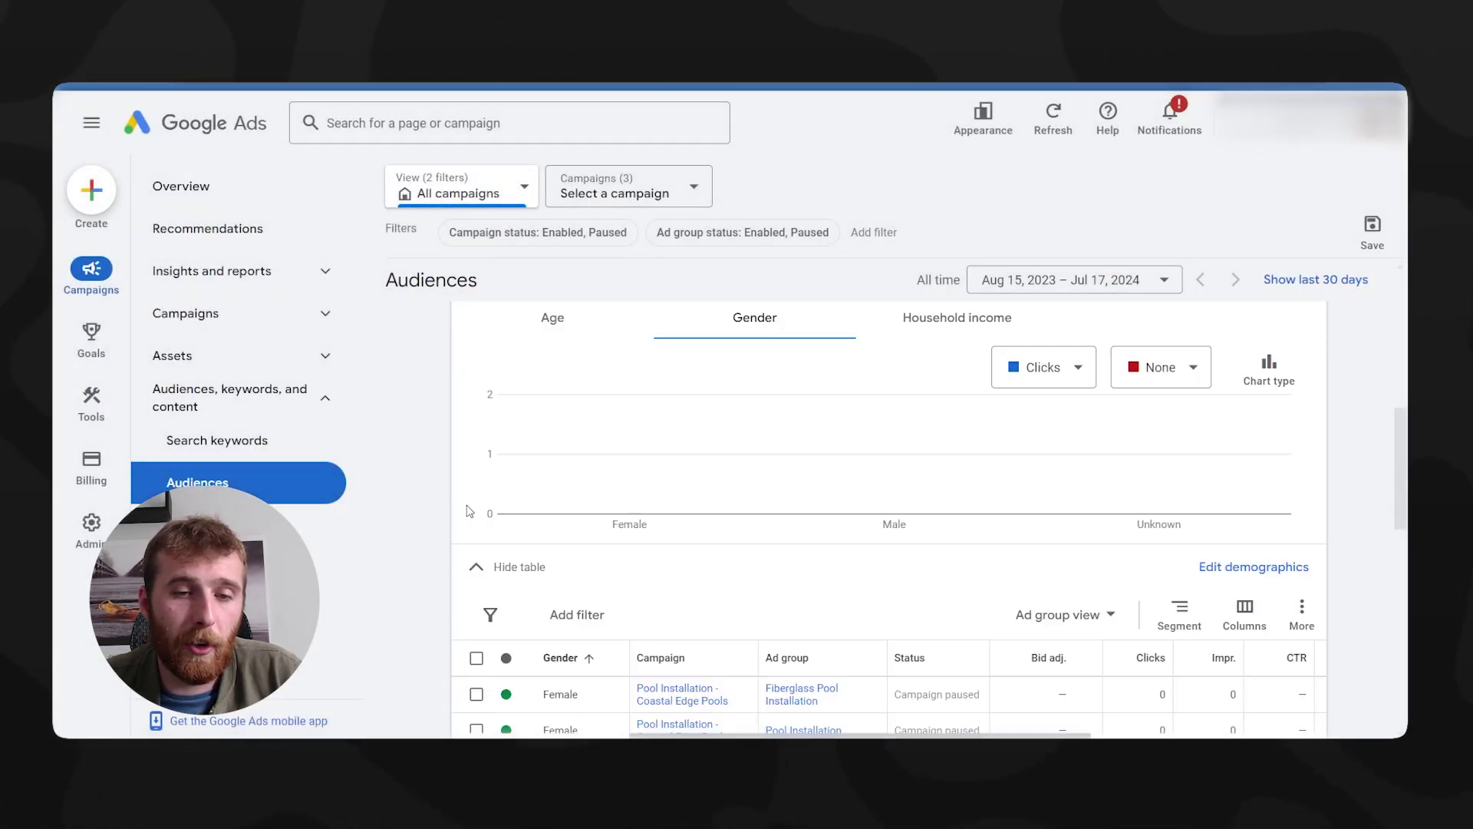
{"action": "scroll", "coordinate": [470, 512], "scroll_direction": "down", "scroll_amount": 5}
{"action": "scroll", "coordinate": [489, 522], "scroll_direction": "up", "scroll_amount": 4}
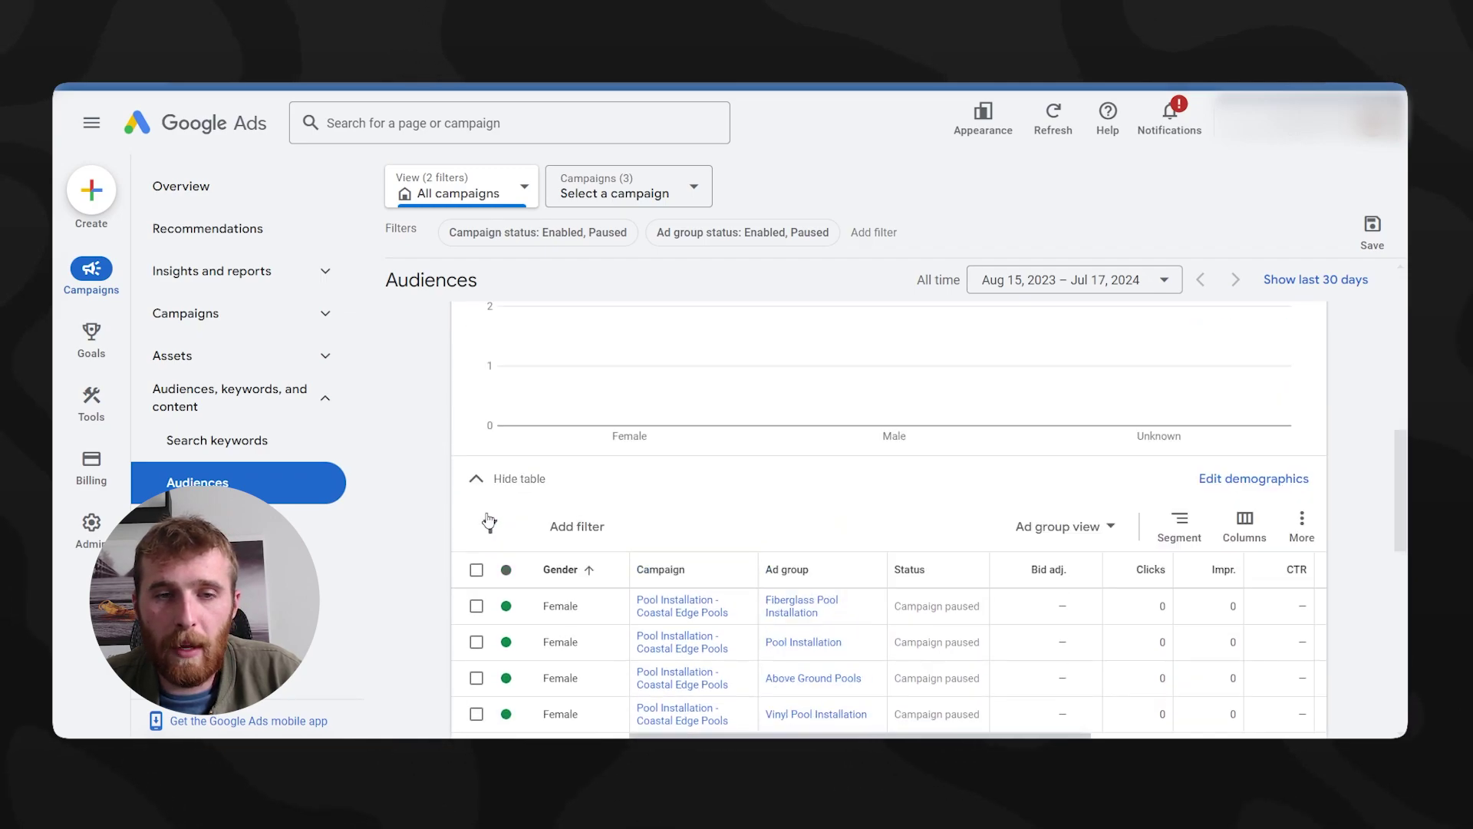
{"action": "scroll", "coordinate": [489, 521], "scroll_direction": "up", "scroll_amount": 1}
{"action": "left_click", "coordinate": [491, 566]}
{"action": "scroll", "coordinate": [768, 499], "scroll_direction": "up", "scroll_amount": 1}
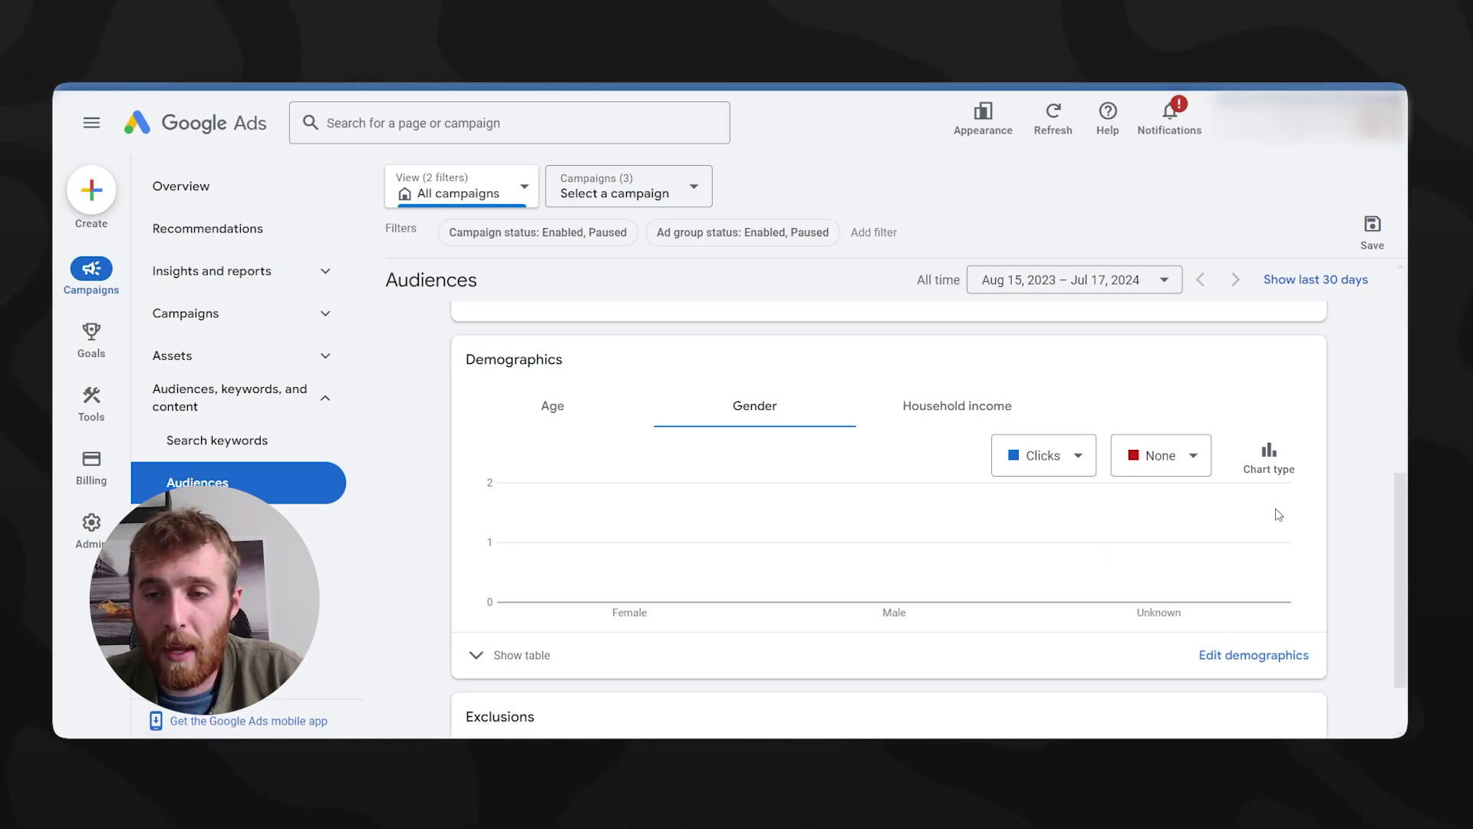
{"action": "scroll", "coordinate": [1278, 514], "scroll_direction": "down", "scroll_amount": 2}
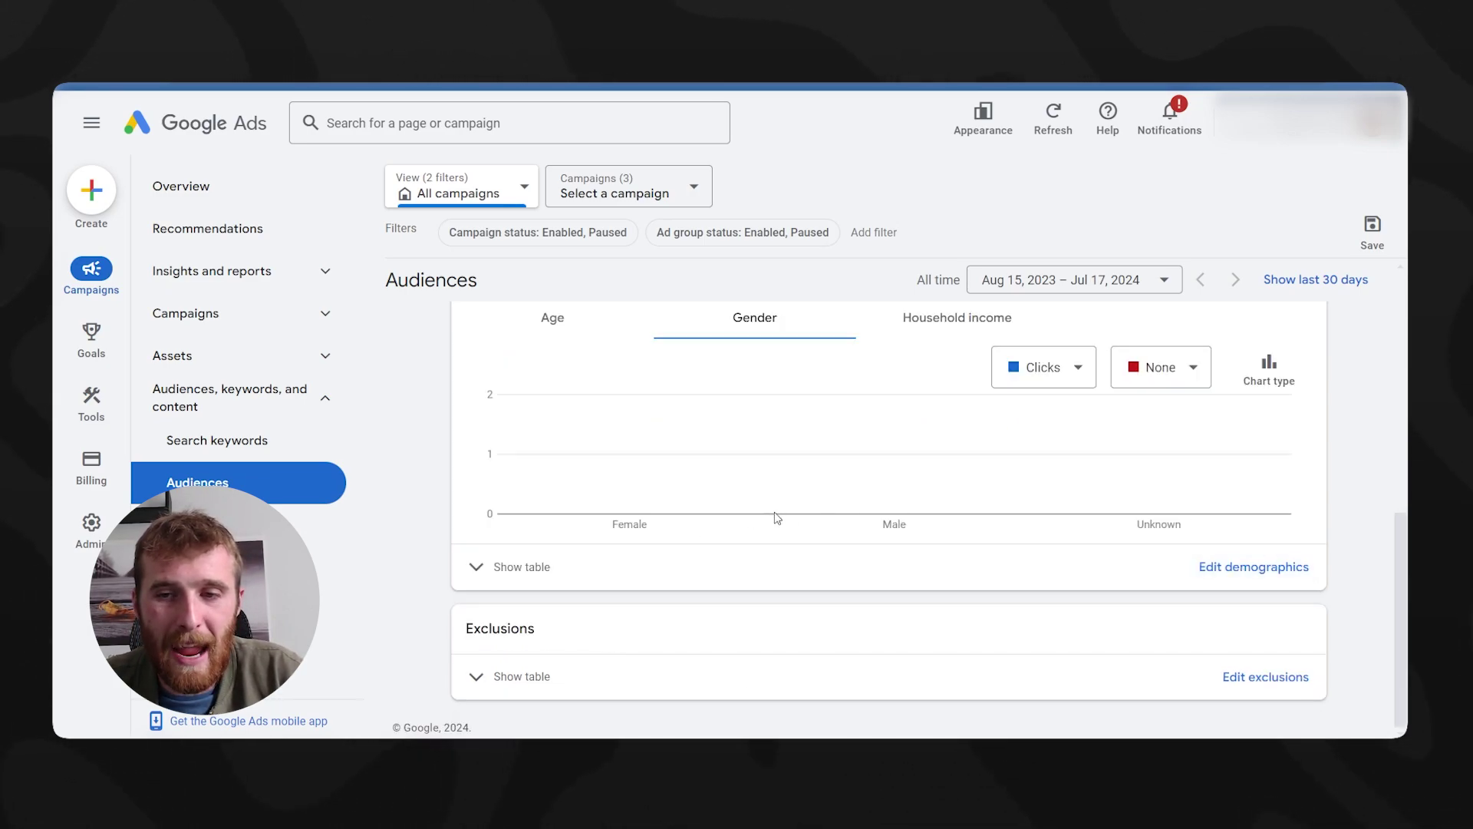
{"action": "scroll", "coordinate": [583, 507], "scroll_direction": "up", "scroll_amount": 5}
Increase the Sports & Fitness swimming segment's bid adjustment by 10% on the Coastal Edge Pools campaign
{"action": "left_click", "coordinate": [477, 443]}
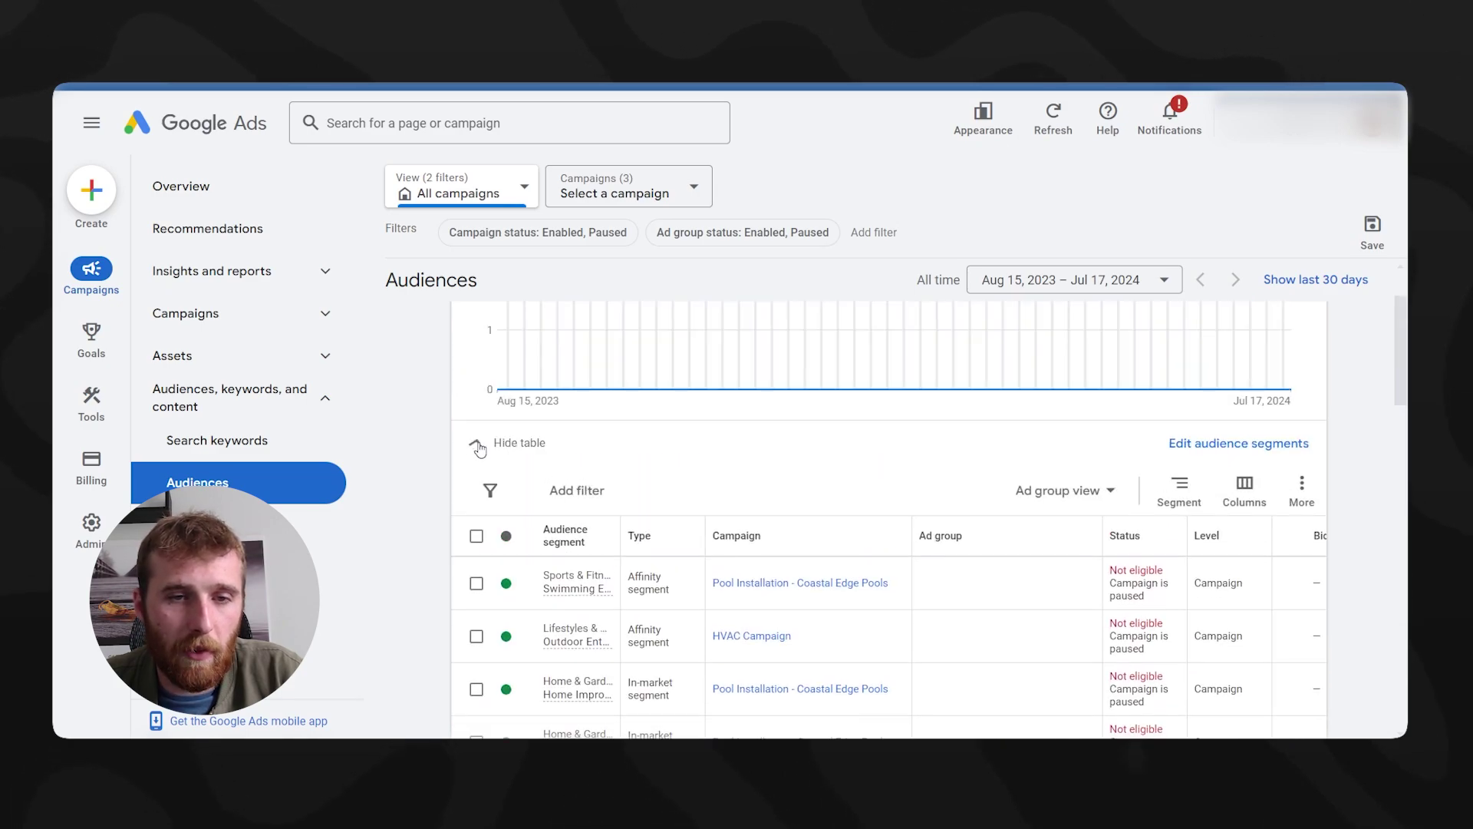
{"action": "scroll", "coordinate": [947, 559], "scroll_direction": "down", "scroll_amount": 1}
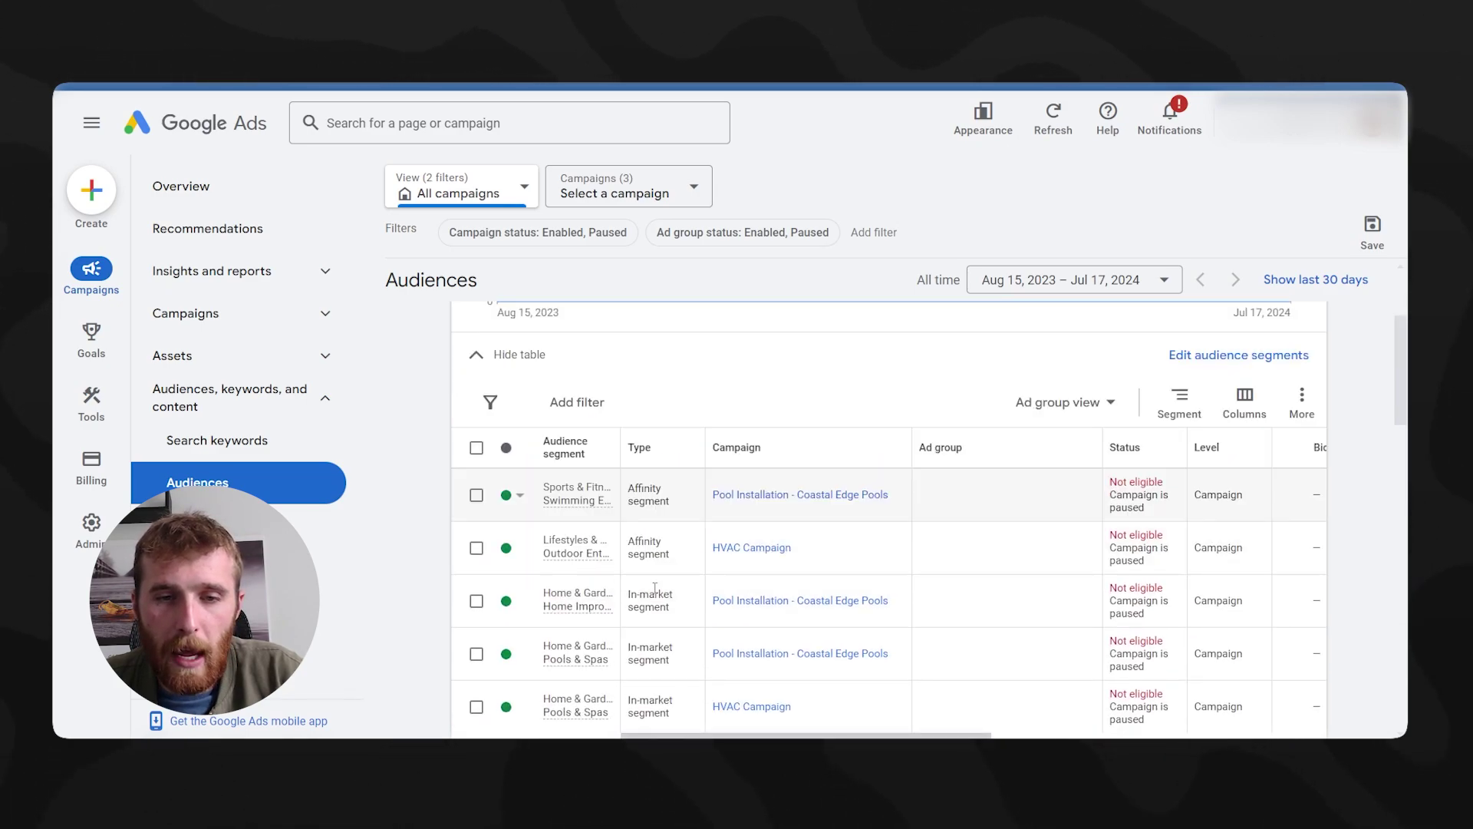
{"action": "left_click", "coordinate": [475, 495]}
{"action": "left_click", "coordinate": [584, 403]}
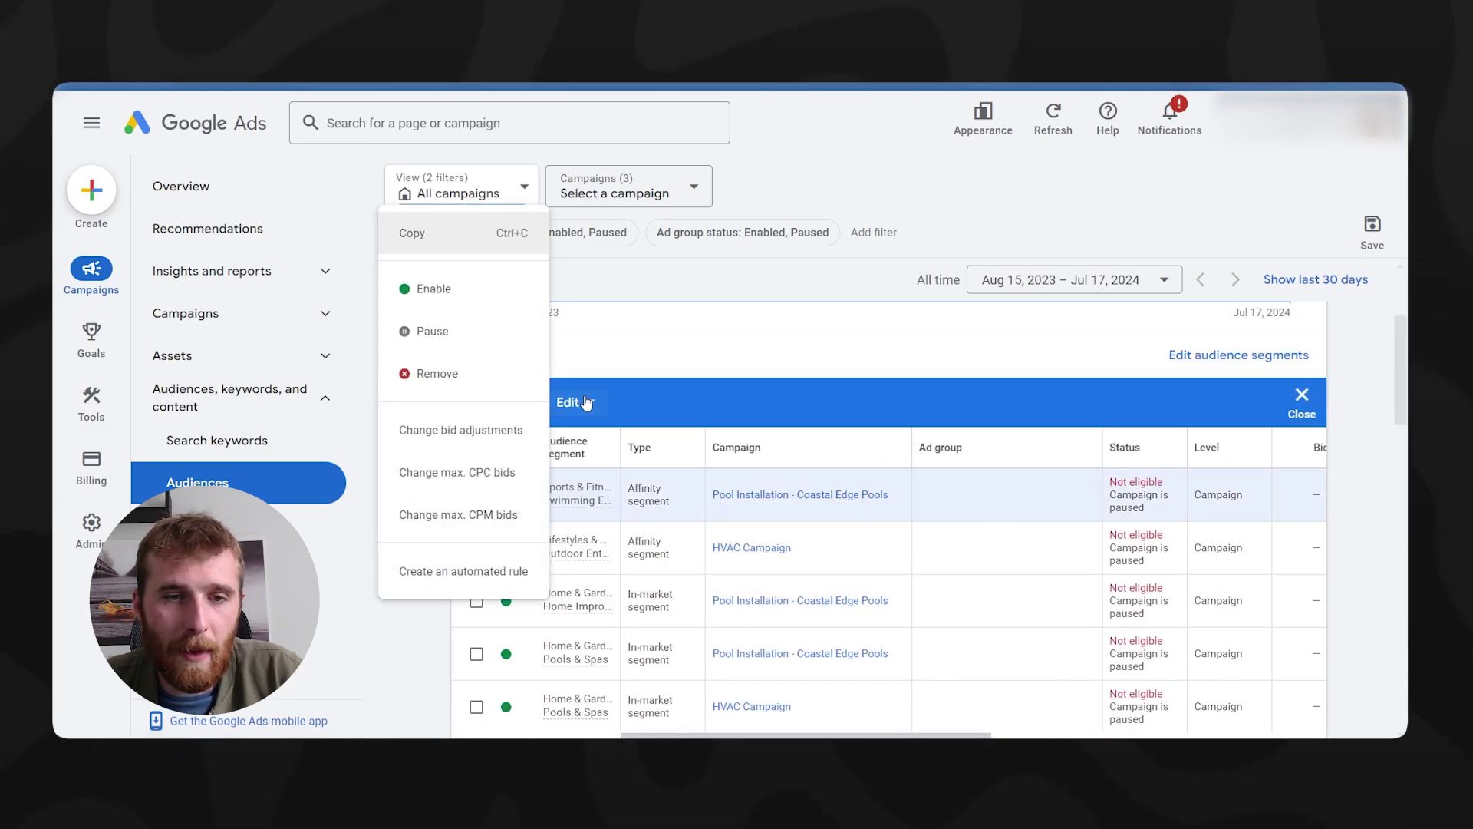
{"action": "scroll", "coordinate": [462, 434], "scroll_direction": "down", "scroll_amount": 3}
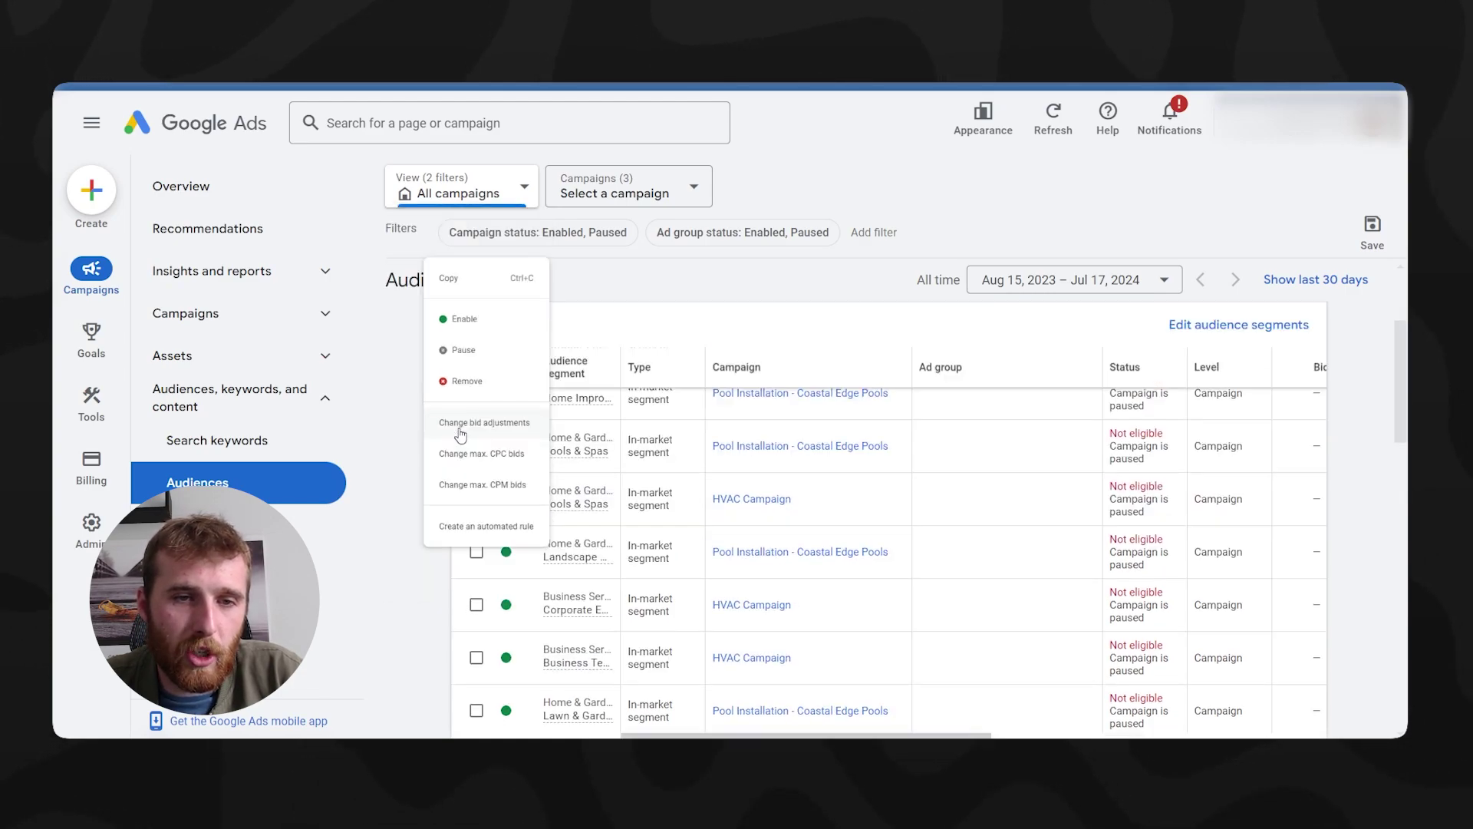
{"action": "left_click", "coordinate": [462, 431]}
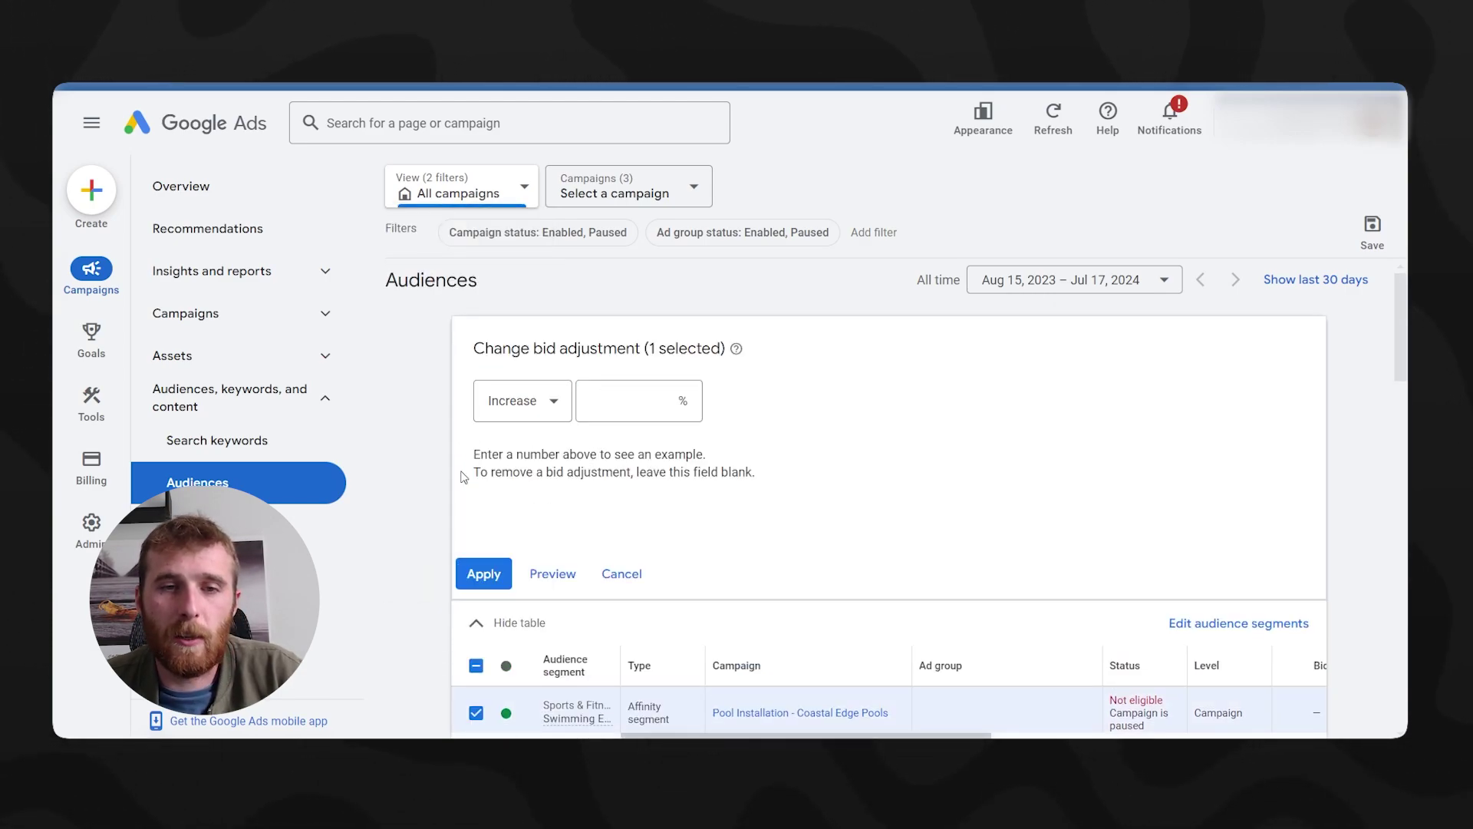
{"action": "left_click", "coordinate": [615, 398]}
{"action": "type", "text": "10"}
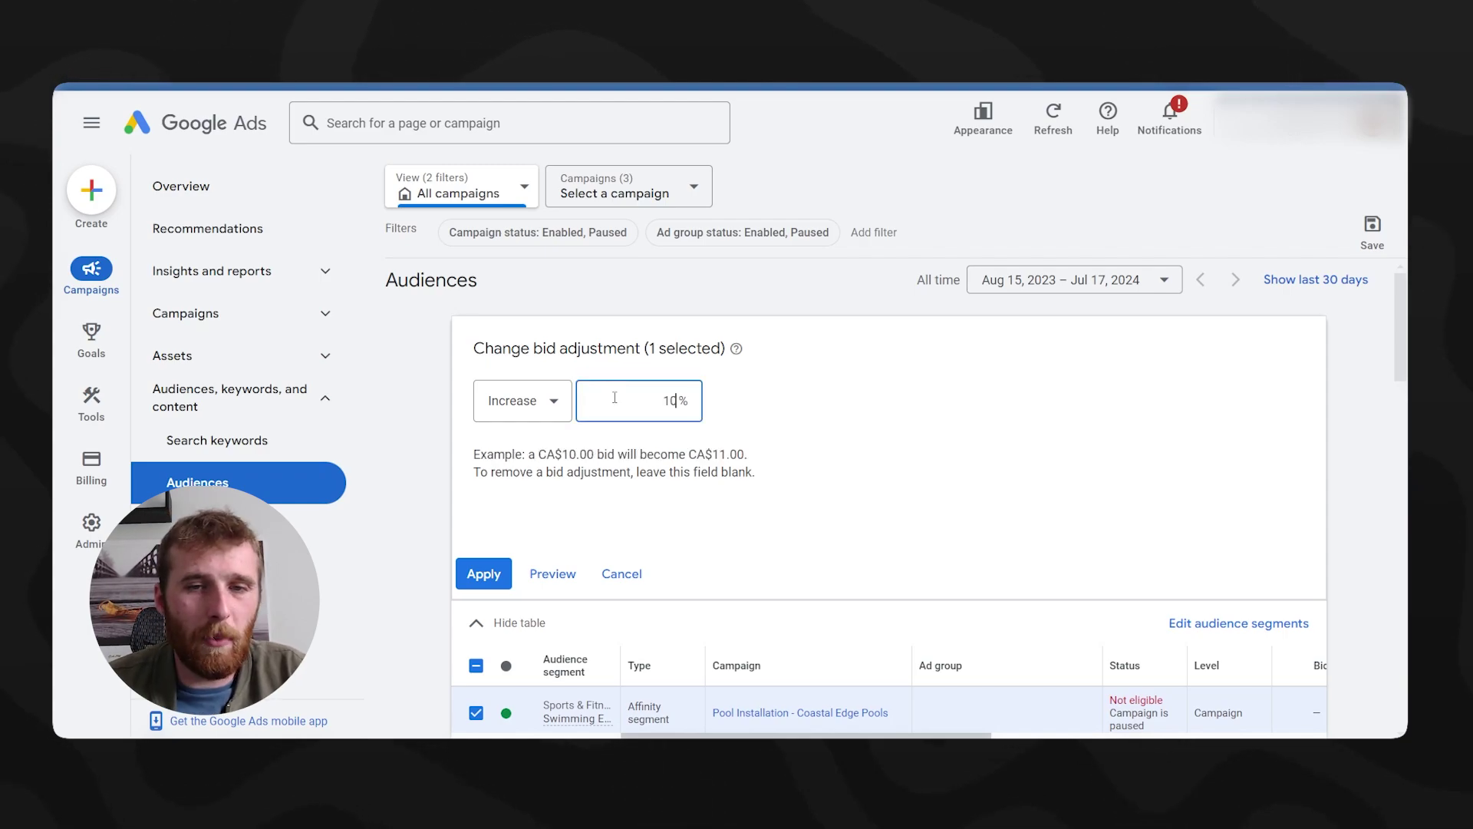
{"action": "left_click", "coordinate": [501, 577]}
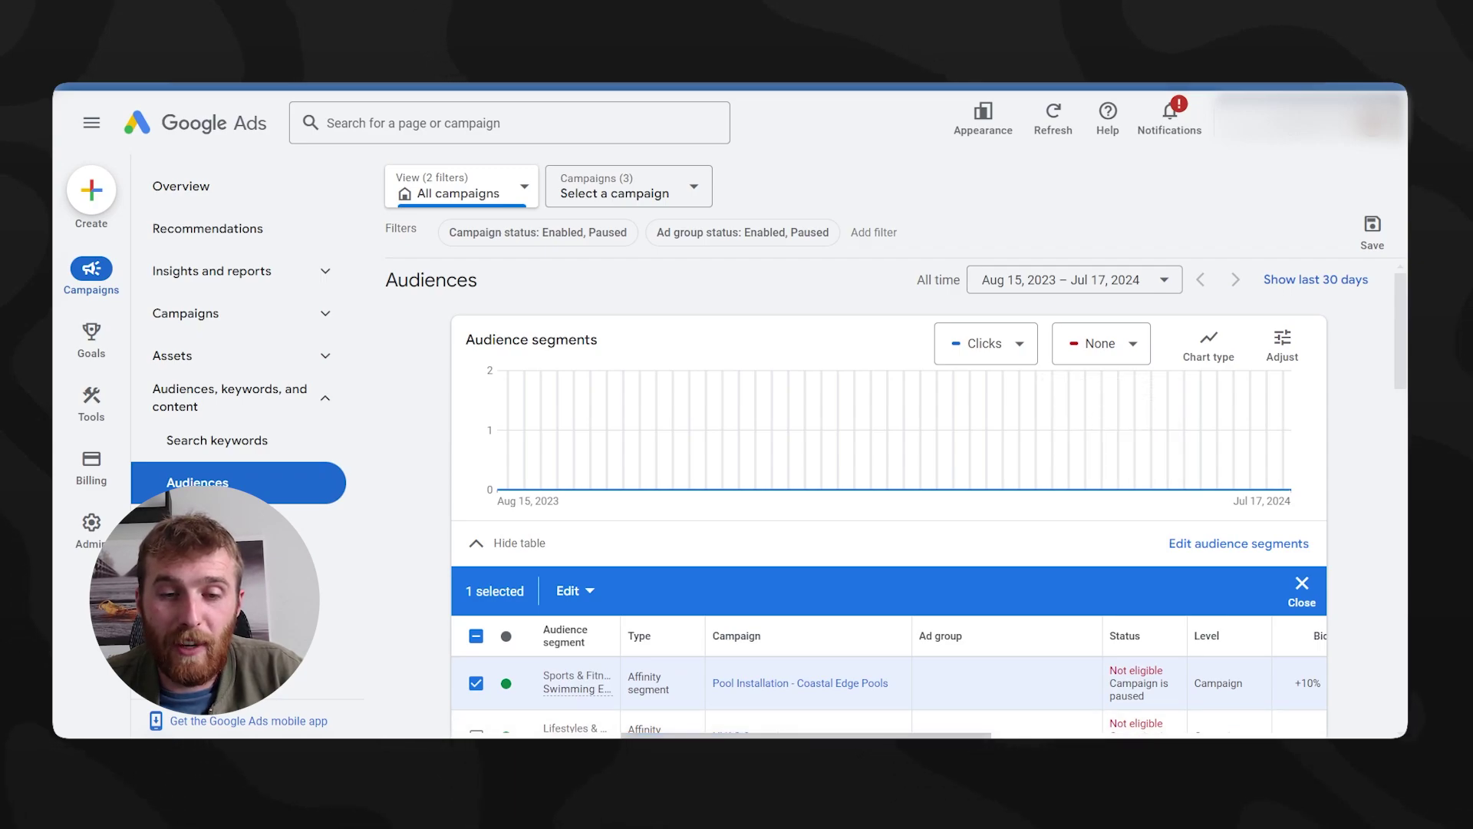
{"action": "scroll", "coordinate": [889, 676], "scroll_direction": "right", "scroll_amount": 5}
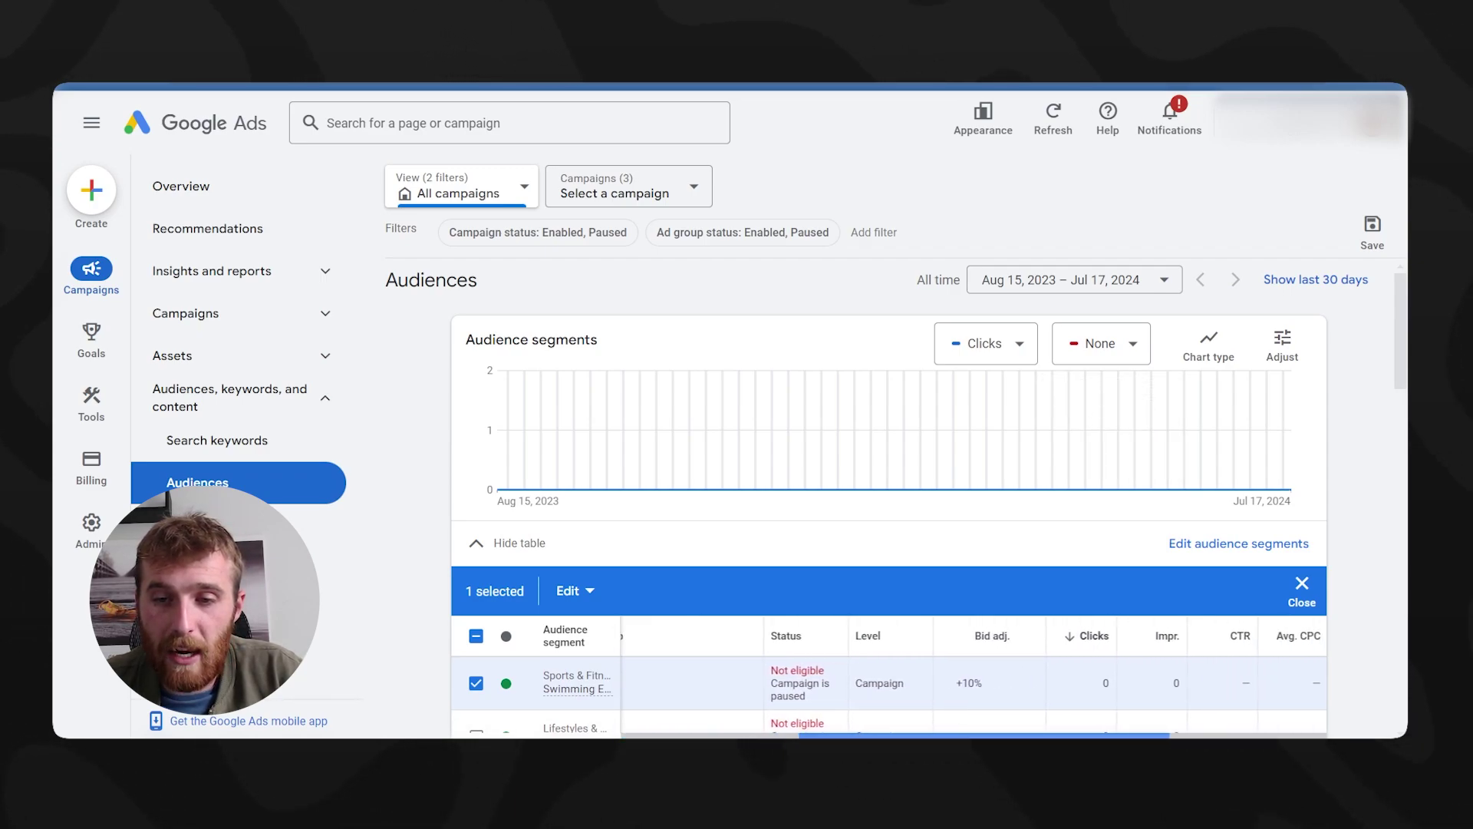
{"action": "scroll", "coordinate": [852, 676], "scroll_direction": "right", "scroll_amount": 3}
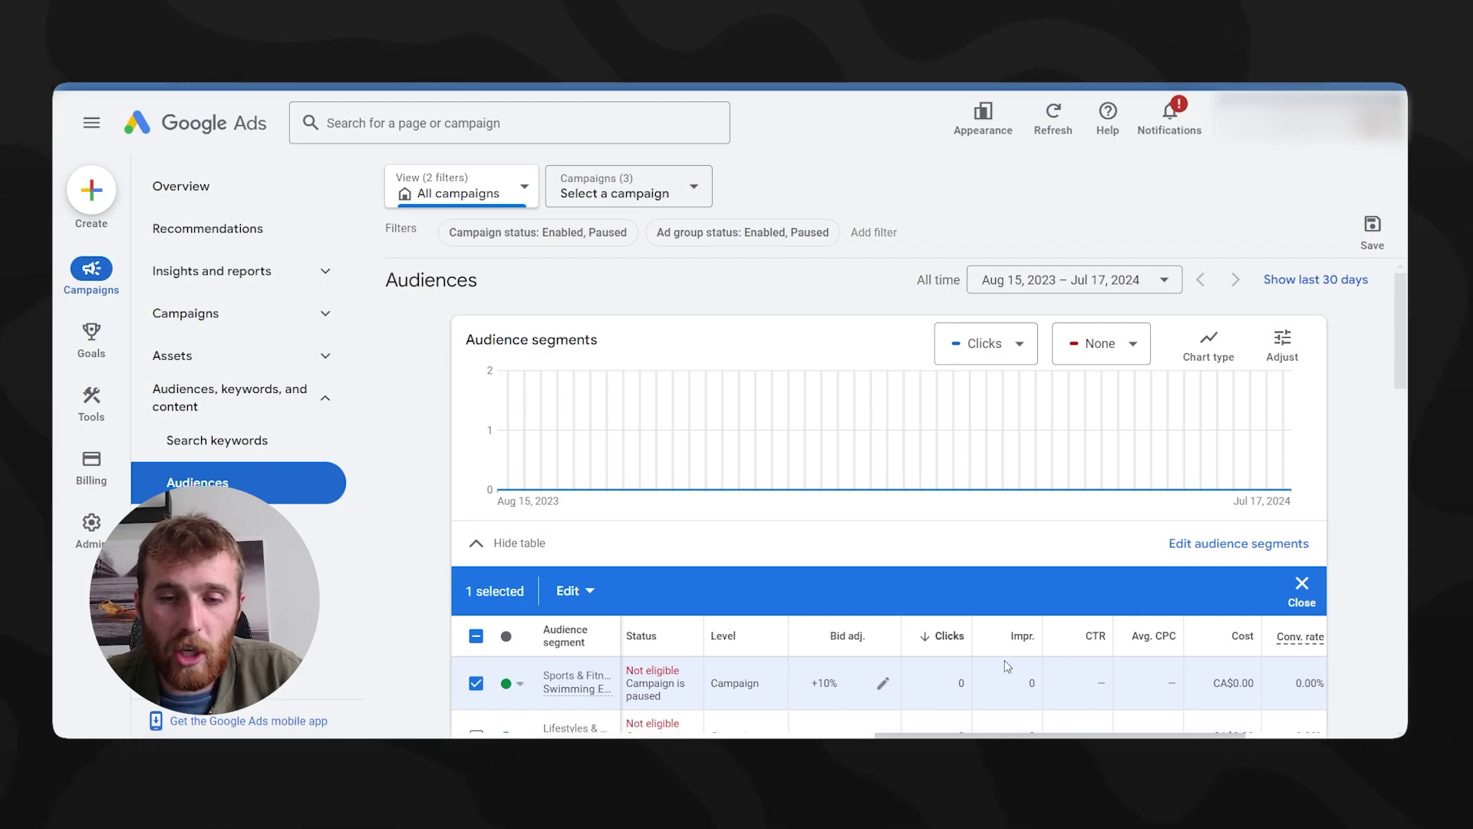
{"action": "scroll", "coordinate": [1335, 518], "scroll_direction": "down", "scroll_amount": 1}
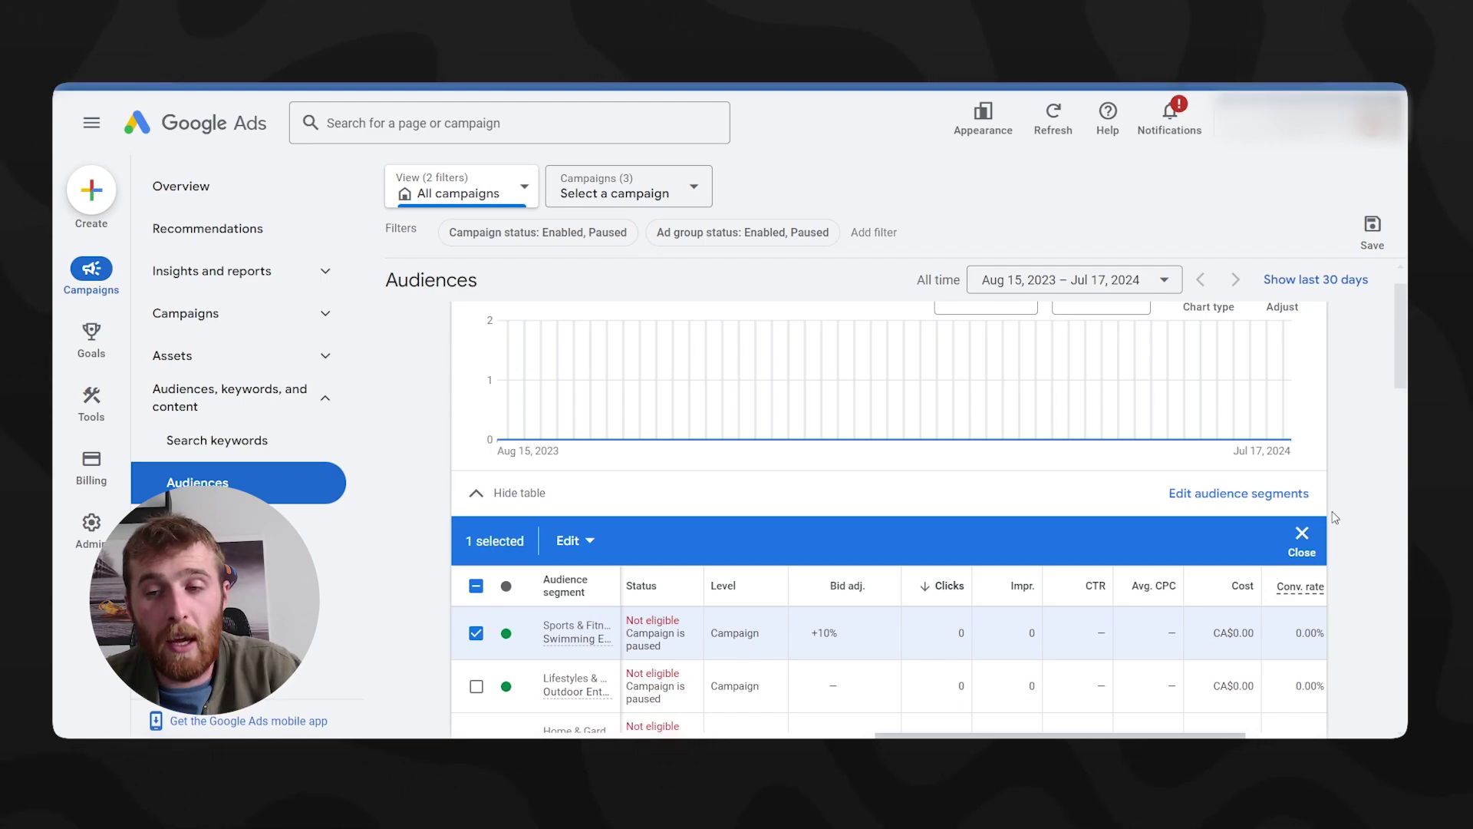
{"action": "scroll", "coordinate": [1336, 517], "scroll_direction": "down", "scroll_amount": 10}
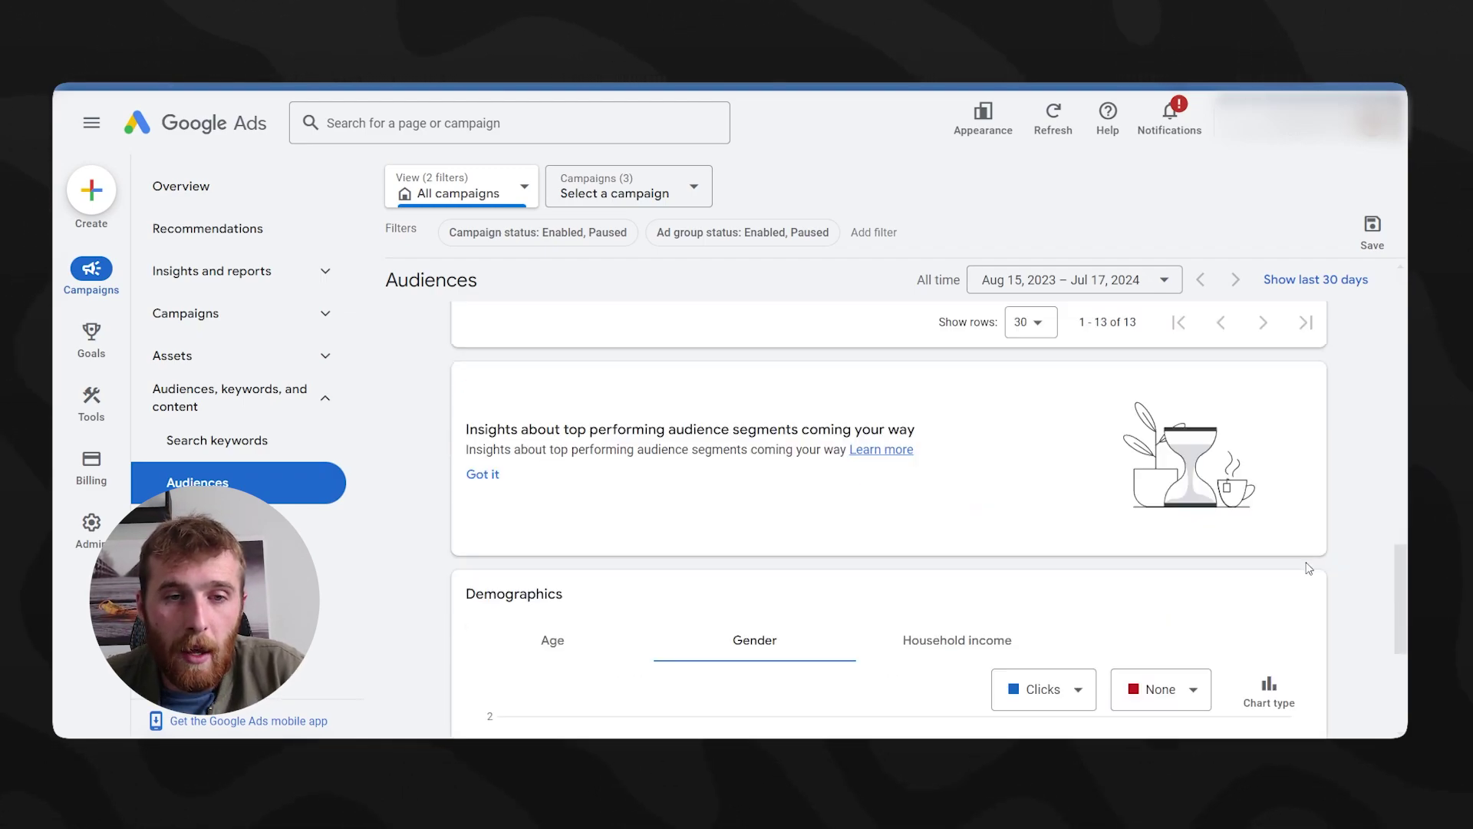
Add Real Estate Industry as a campaign-level audience exclusion on HVAC Campaign
{"action": "scroll", "coordinate": [1309, 568], "scroll_direction": "down", "scroll_amount": 5}
{"action": "left_click", "coordinate": [510, 679]}
{"action": "scroll", "coordinate": [655, 658], "scroll_direction": "down", "scroll_amount": 2}
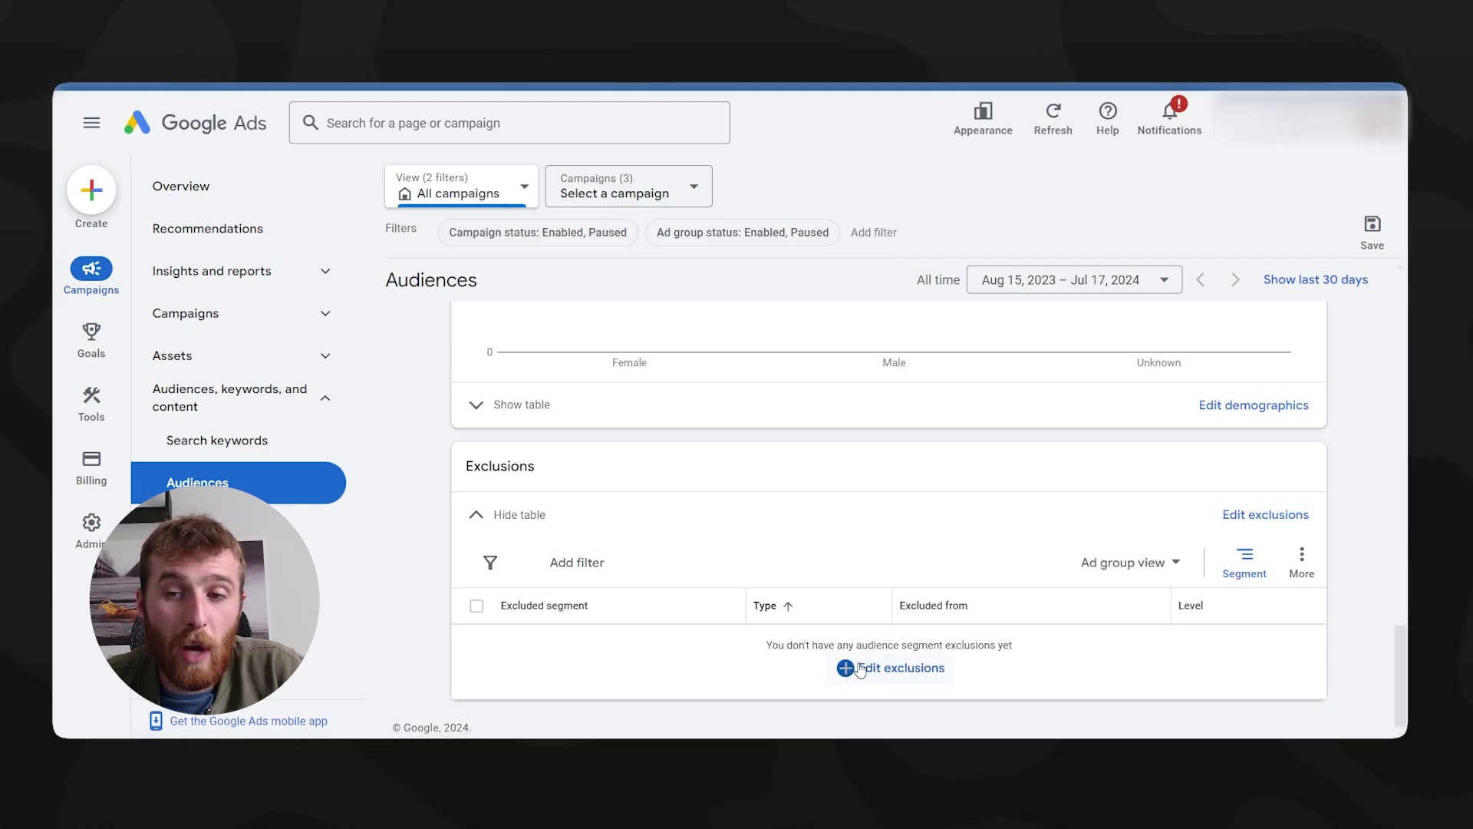
{"action": "left_click", "coordinate": [860, 669]}
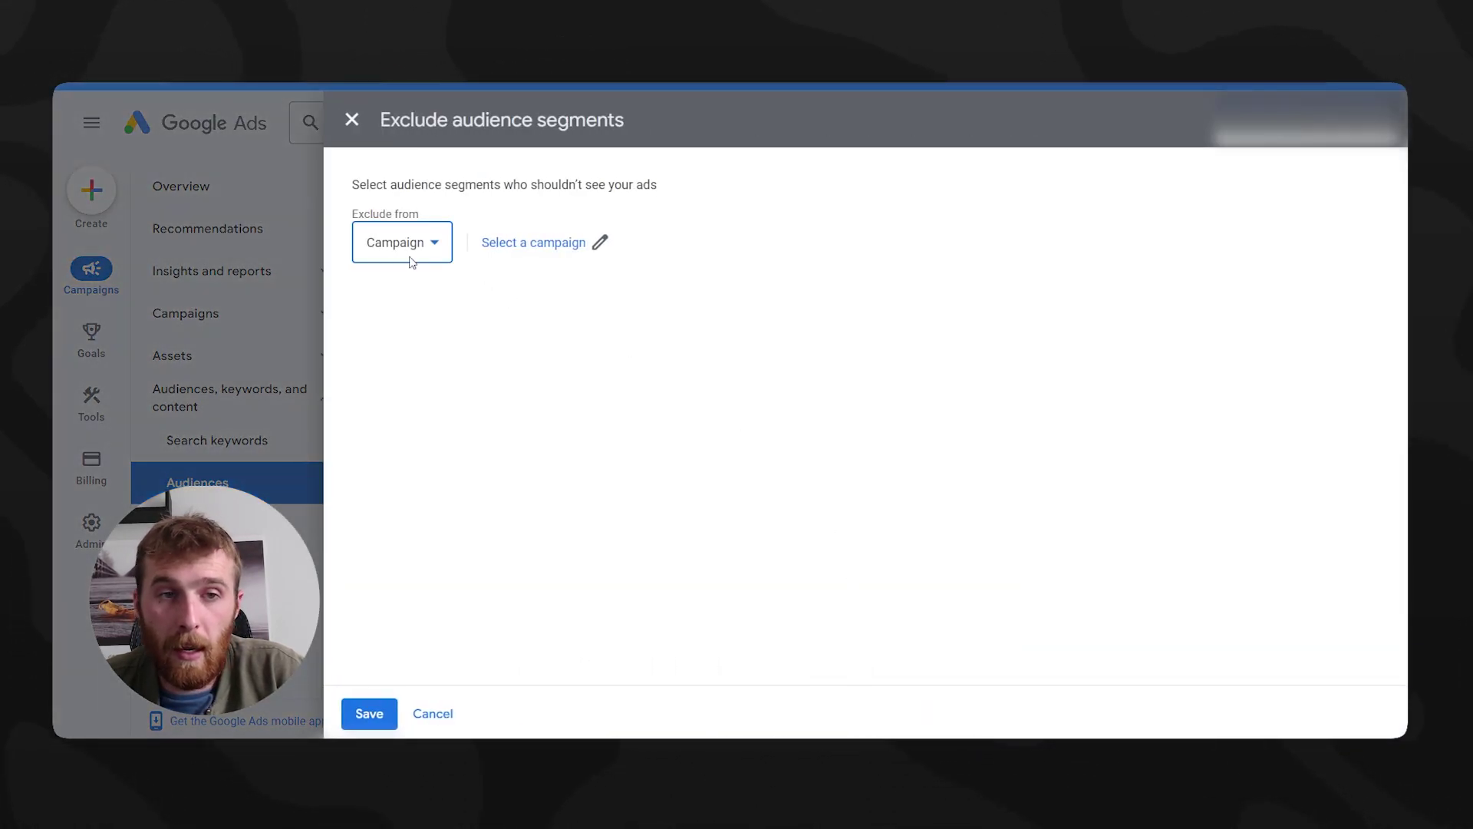
{"action": "left_click", "coordinate": [508, 247]}
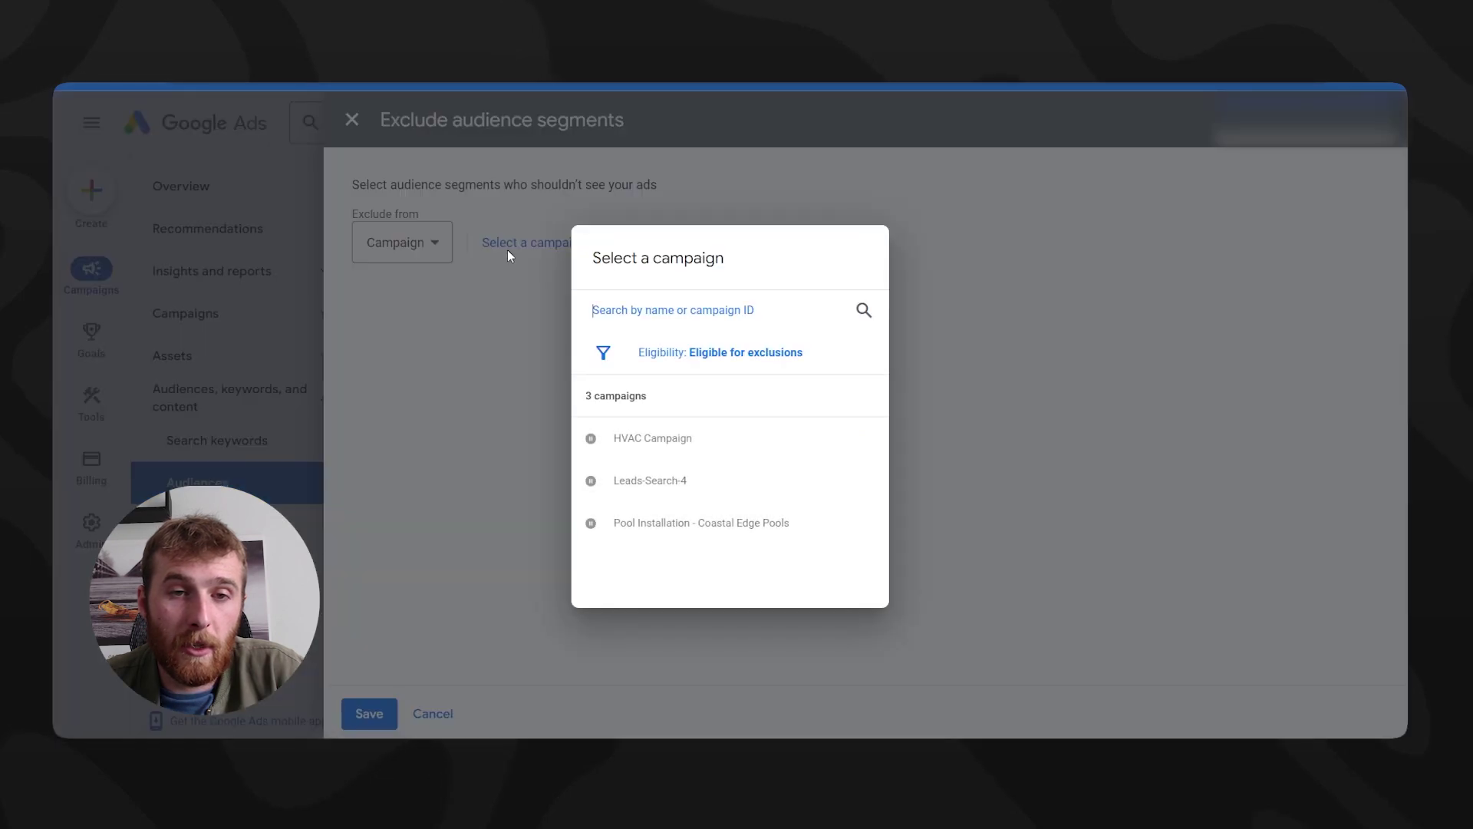
{"action": "left_click", "coordinate": [672, 434]}
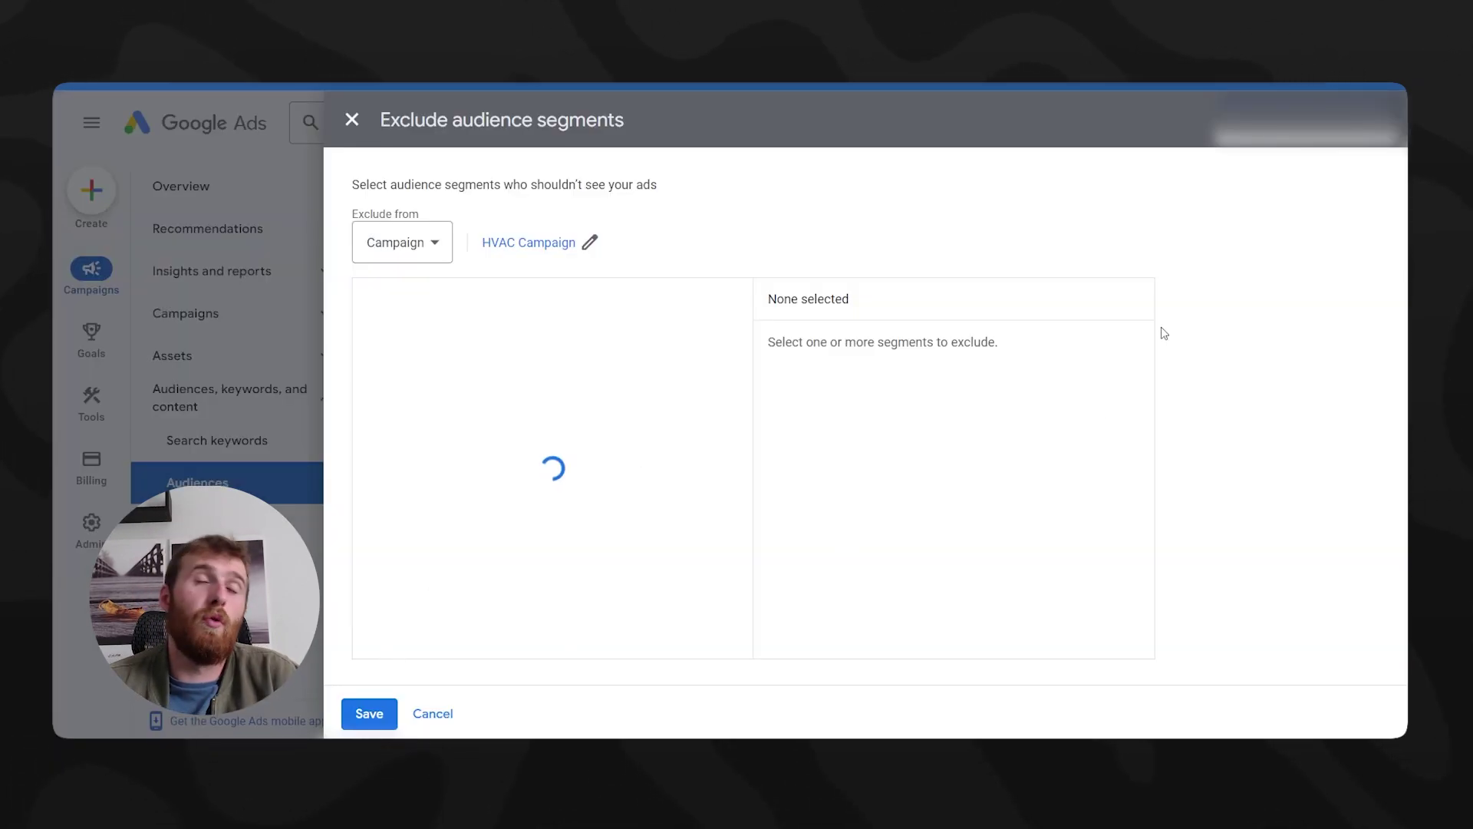
{"action": "scroll", "coordinate": [499, 430], "scroll_direction": "down", "scroll_amount": 3}
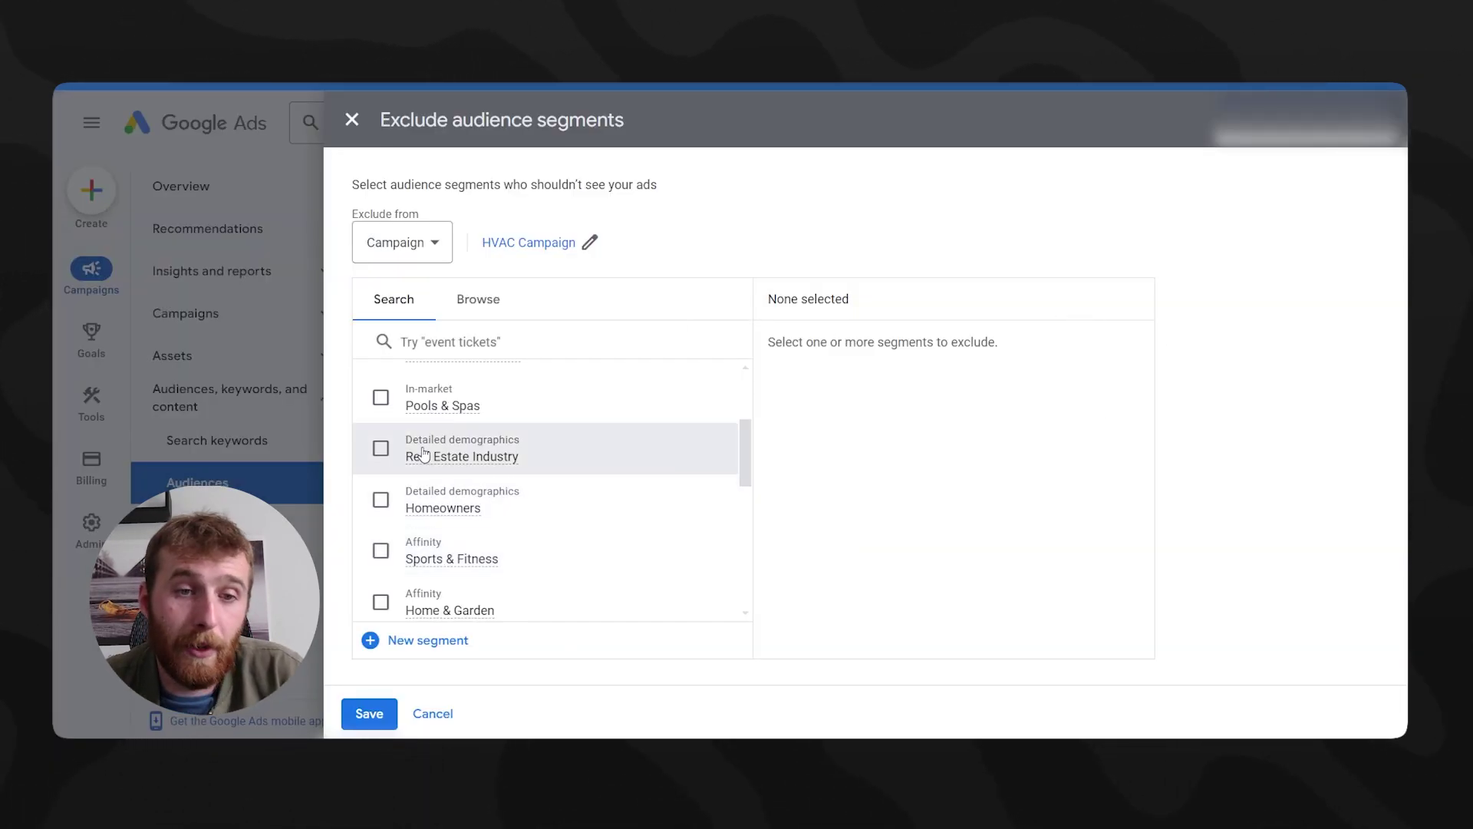
{"action": "left_click", "coordinate": [380, 448]}
{"action": "left_click", "coordinate": [369, 714]}
{"action": "scroll", "coordinate": [657, 594], "scroll_direction": "down", "scroll_amount": 2}
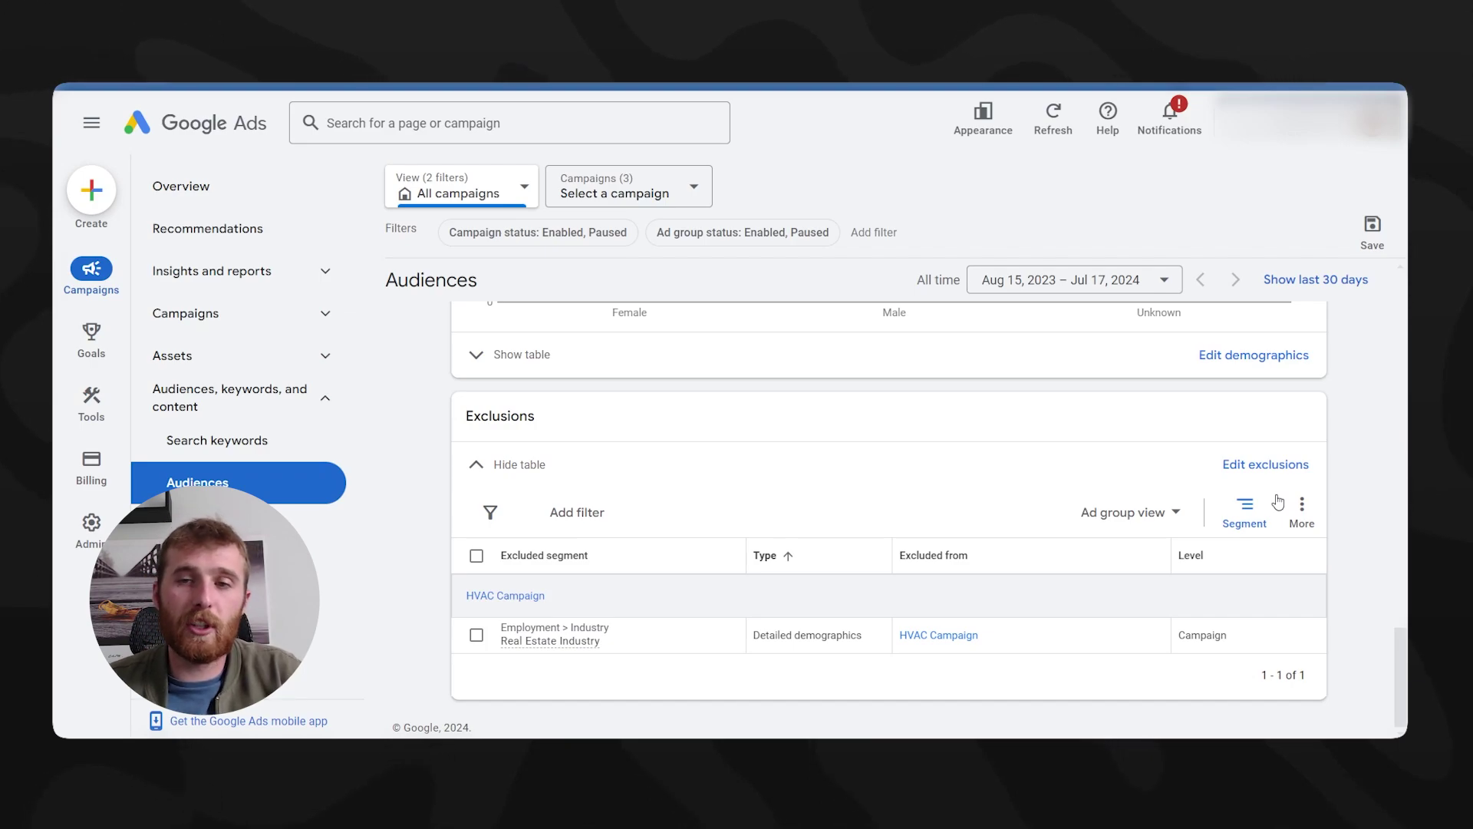
Clear the single-segment selection and check the segment's Bid adj. column shows +10%
{"action": "scroll", "coordinate": [882, 507], "scroll_direction": "up", "scroll_amount": 10}
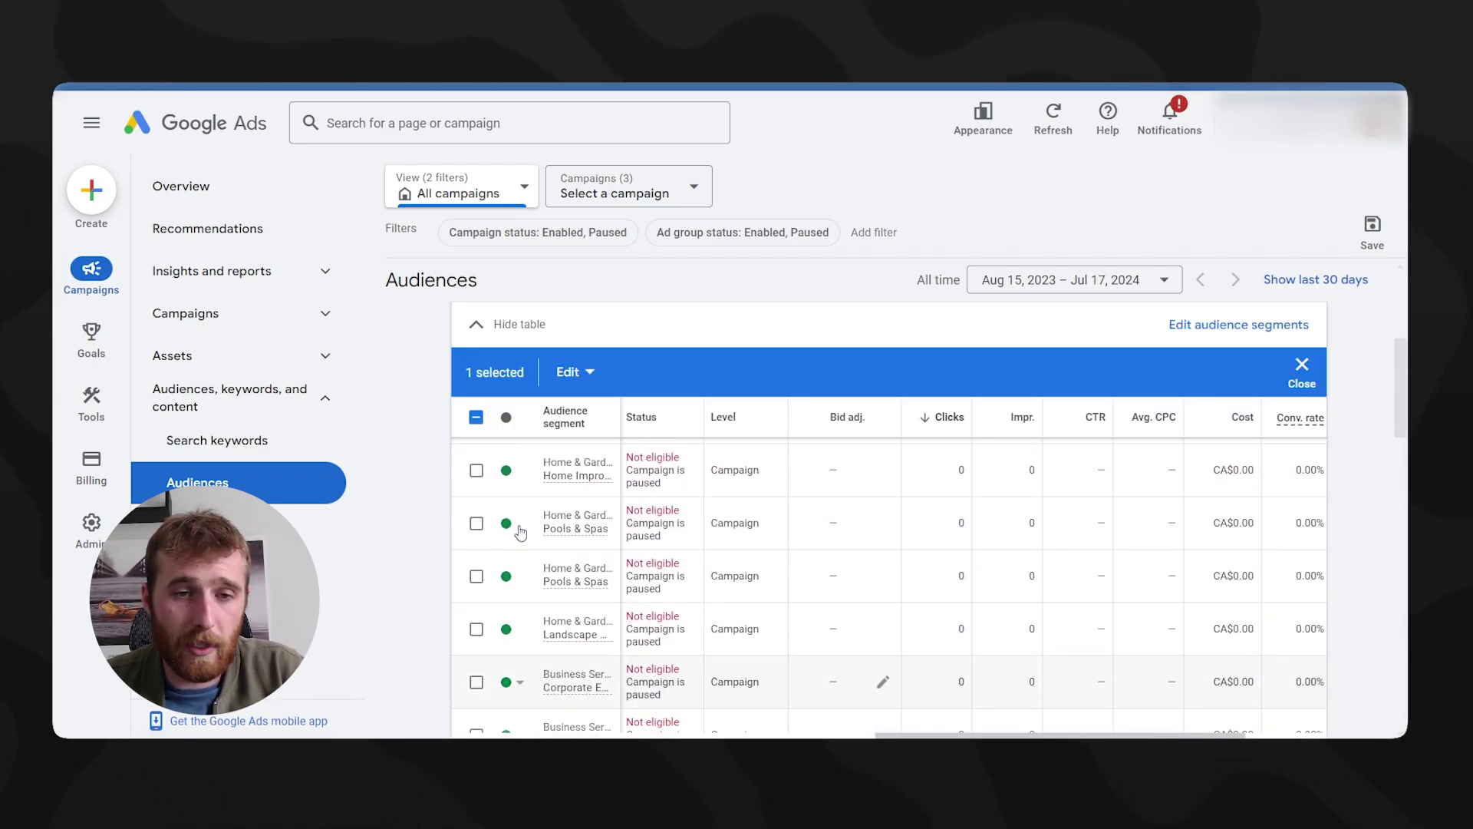
{"action": "scroll", "coordinate": [520, 531], "scroll_direction": "up", "scroll_amount": 3}
{"action": "scroll", "coordinate": [921, 498], "scroll_direction": "down", "scroll_amount": 2}
{"action": "left_click", "coordinate": [1302, 414]}
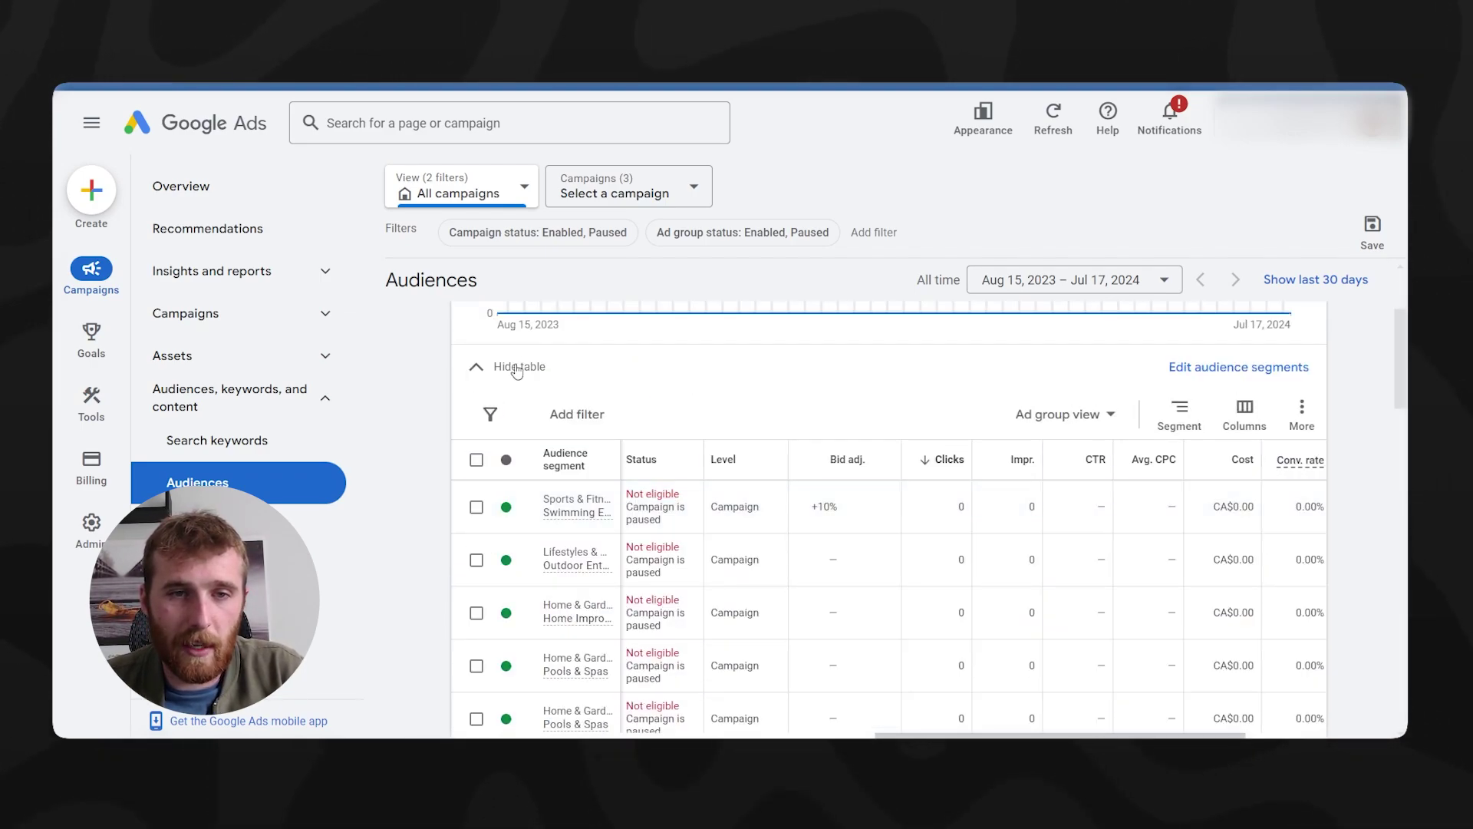
{"action": "scroll", "coordinate": [484, 456], "scroll_direction": "down", "scroll_amount": 3}
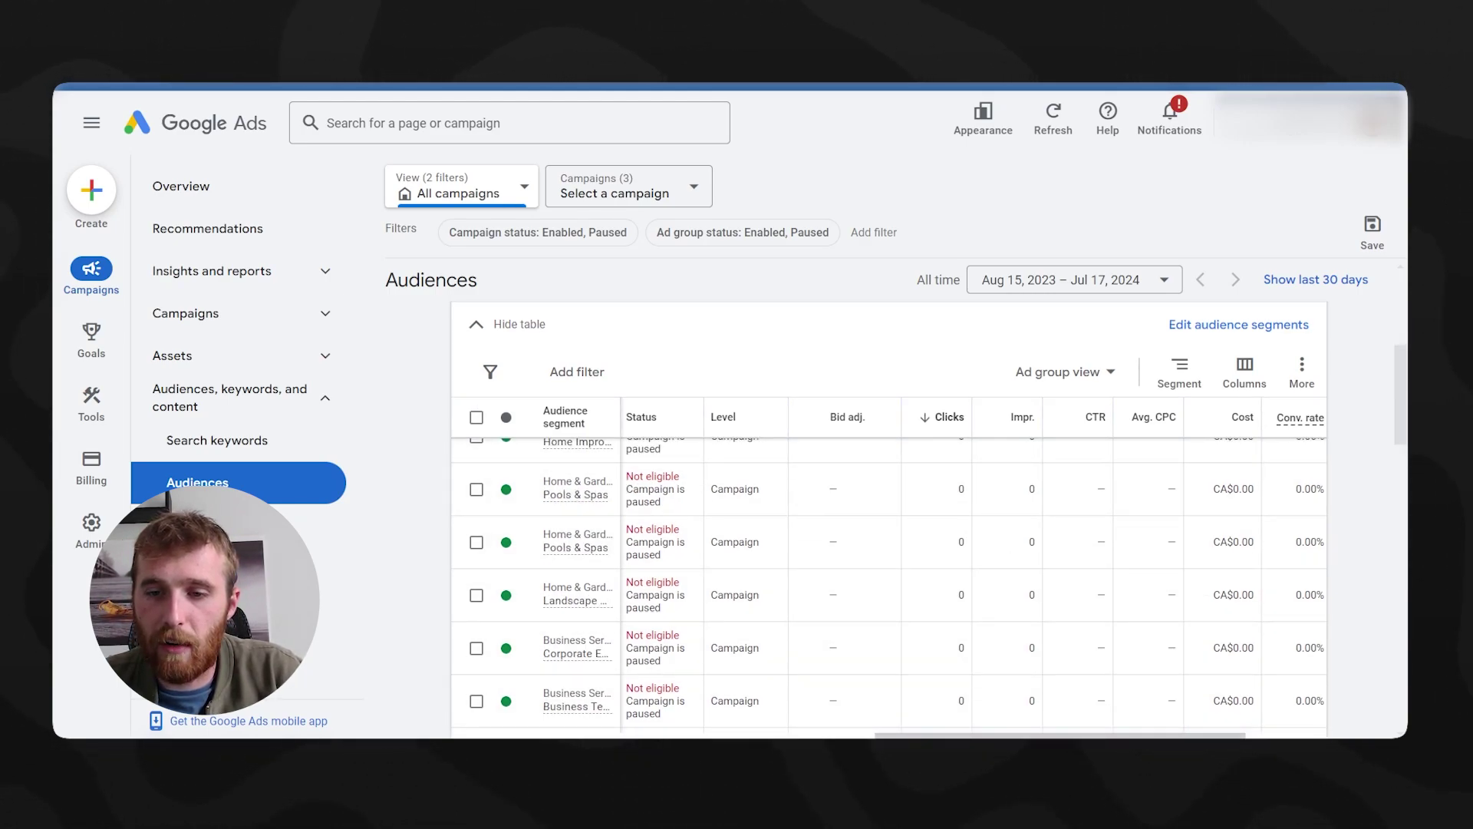
{"action": "scroll", "coordinate": [1251, 599], "scroll_direction": "right", "scroll_amount": 3}
{"action": "scroll", "coordinate": [1243, 584], "scroll_direction": "up", "scroll_amount": 3}
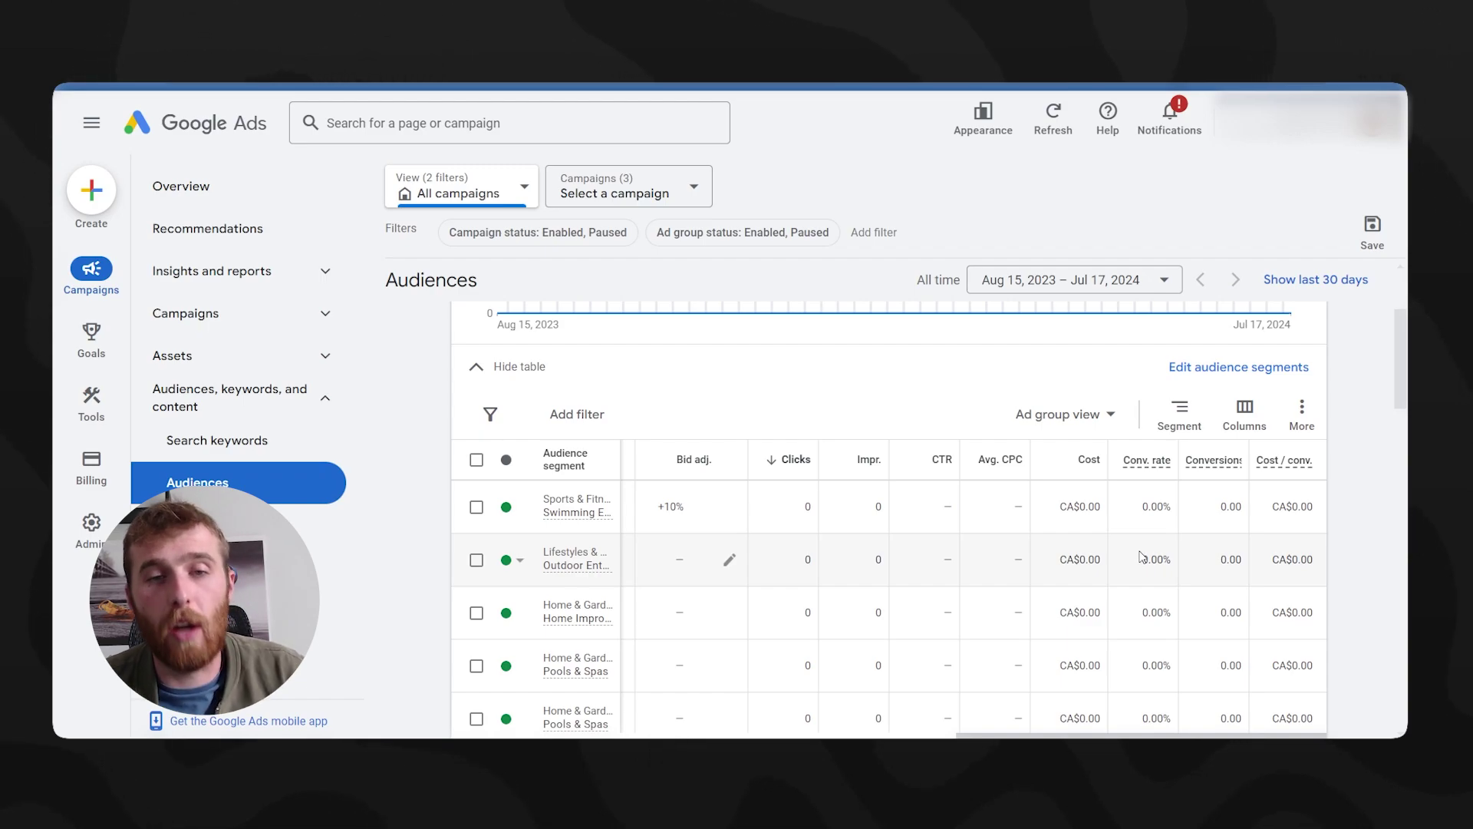
{"action": "scroll", "coordinate": [1008, 547], "scroll_direction": "up", "scroll_amount": 3}
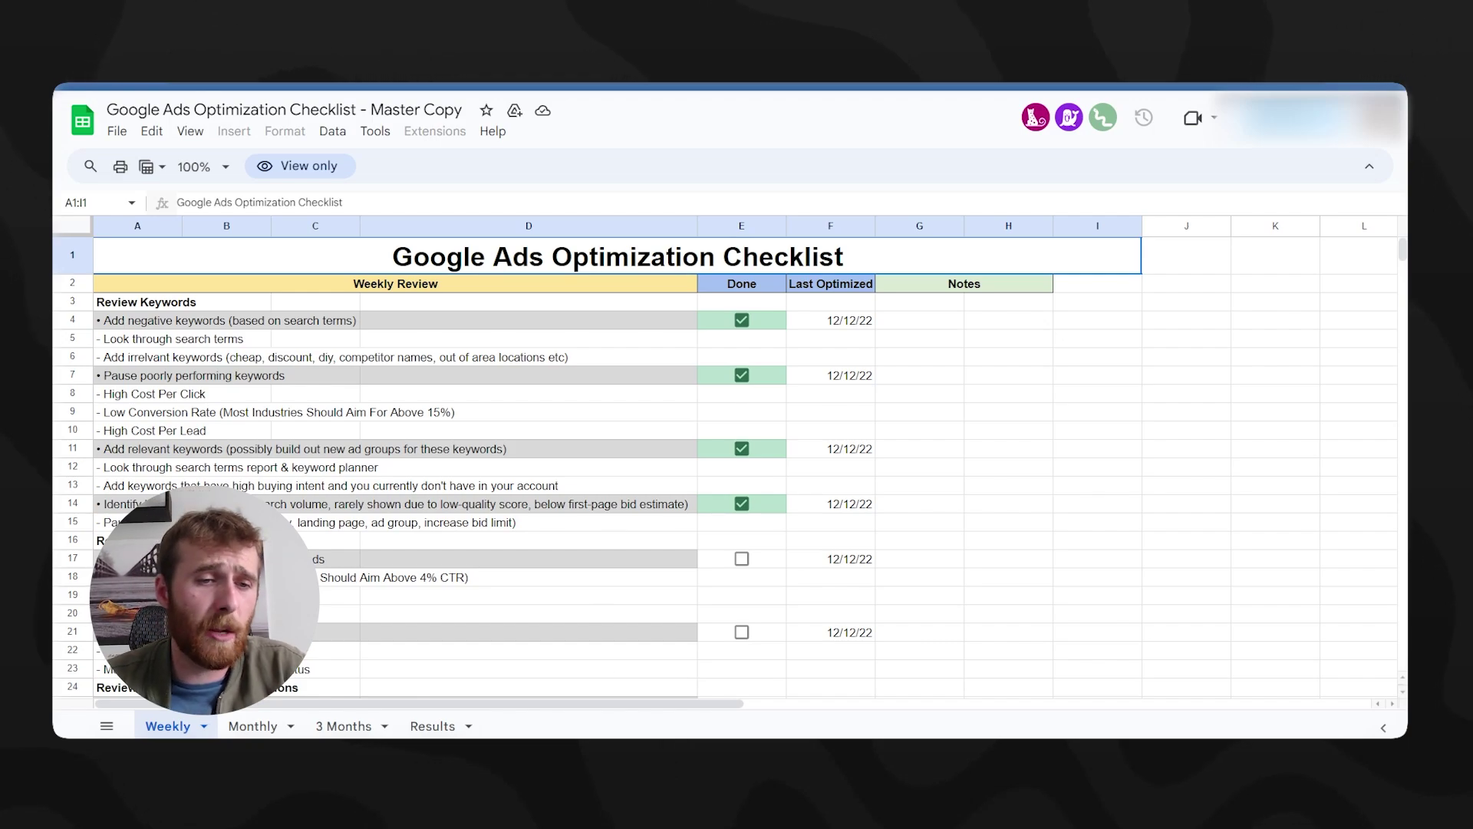
Move through the Monthly and 3 Months sheets to the Results sheet's Campaign Results Overview
{"action": "left_click", "coordinate": [256, 727]}
{"action": "left_click", "coordinate": [344, 726]}
{"action": "left_click", "coordinate": [432, 726]}
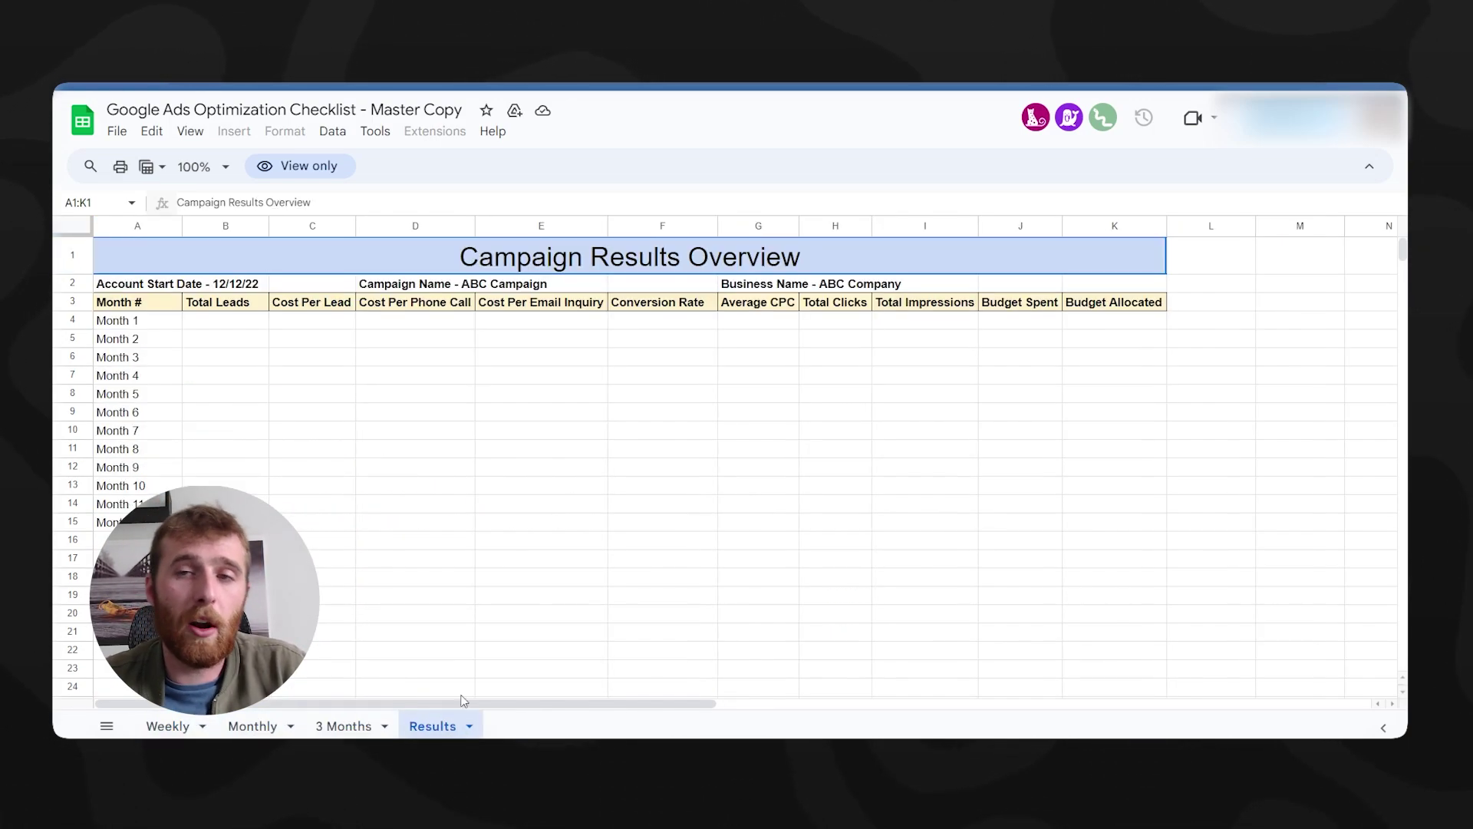